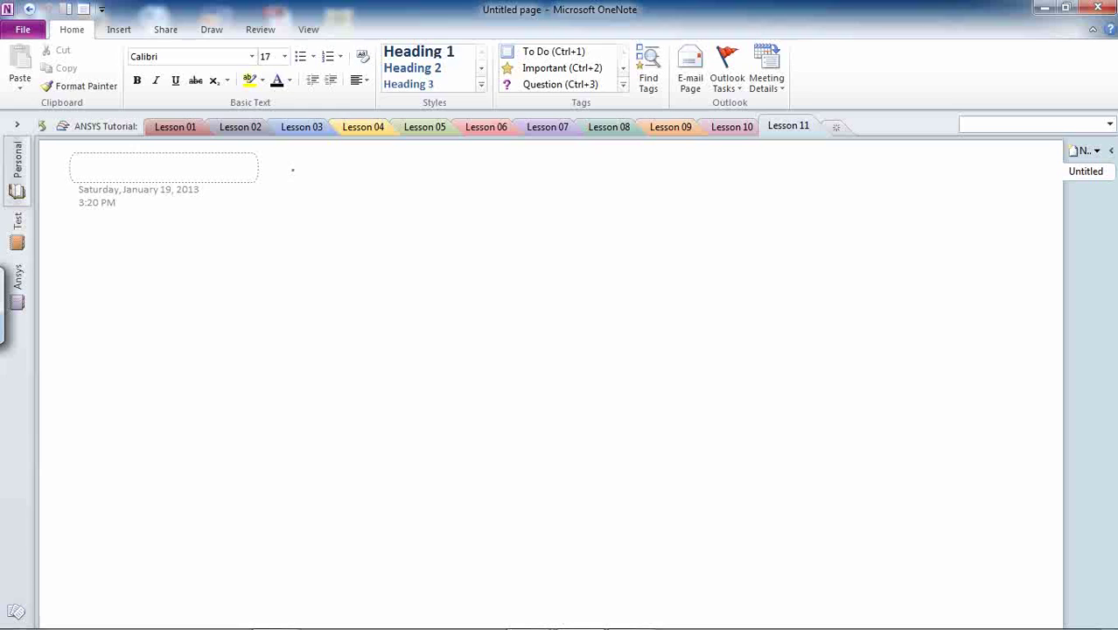
Step: Handwrite the headings "Beam 188" and underlined "Beam3" on the page, with A, Izz and h beside Beam3
mouse_move(292, 167)
left_mouse_down()
mouse_move(294, 184)
mouse_move(344, 186)
mouse_move(374, 169)
mouse_move(371, 185)
left_mouse_up()
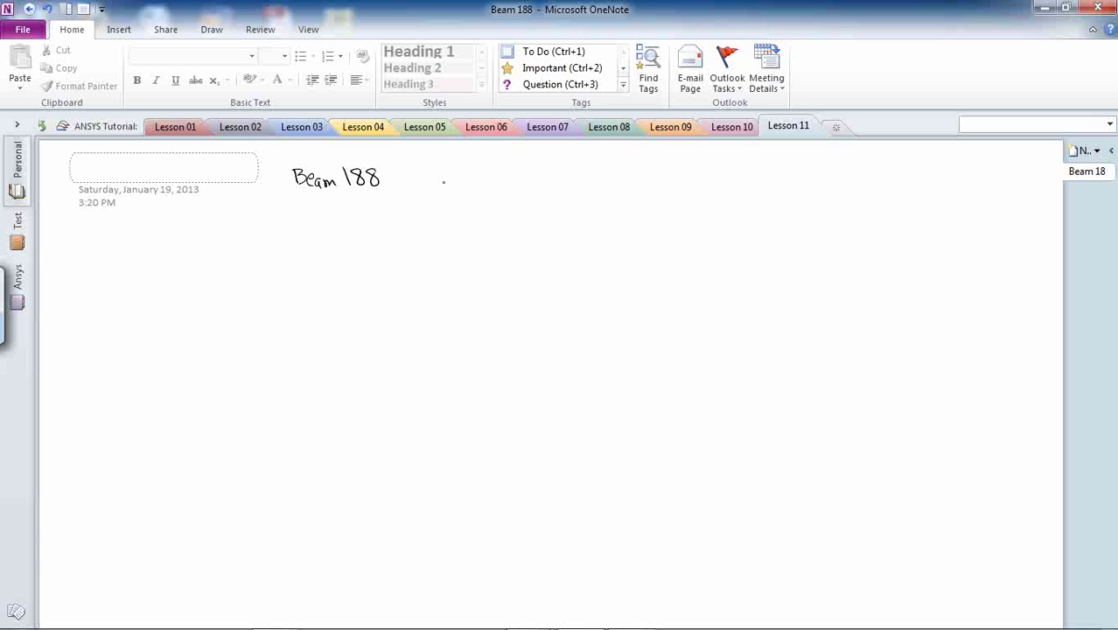
mouse_move(469, 170)
left_mouse_down()
mouse_move(529, 184)
mouse_move(527, 172)
mouse_move(522, 186)
mouse_move(547, 171)
mouse_move(522, 185)
left_mouse_up()
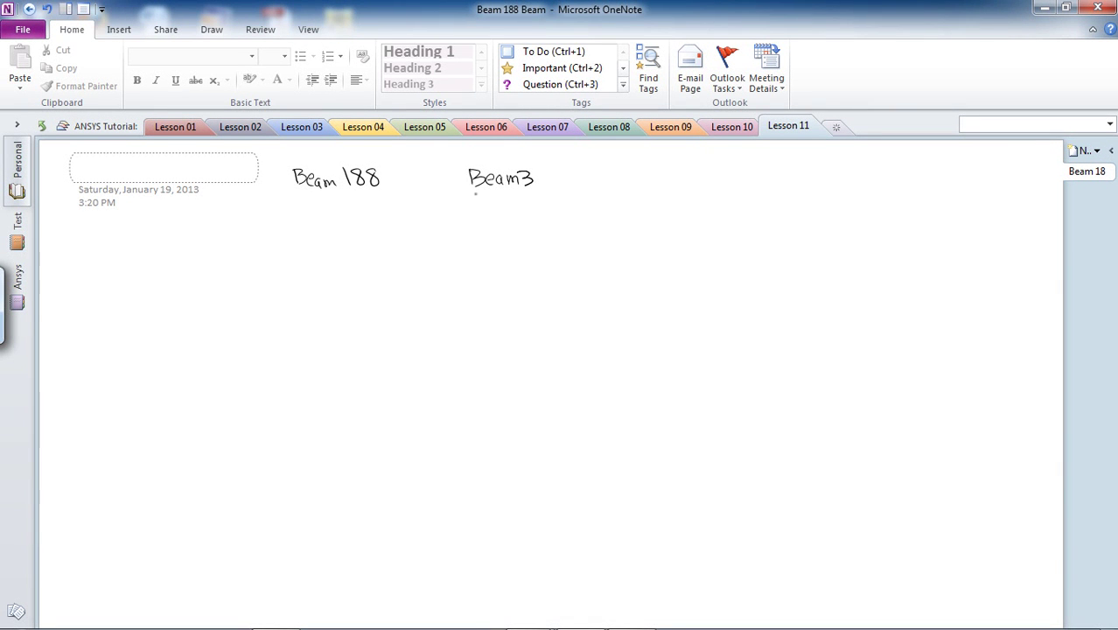
left_click_drag(469, 195, 543, 189)
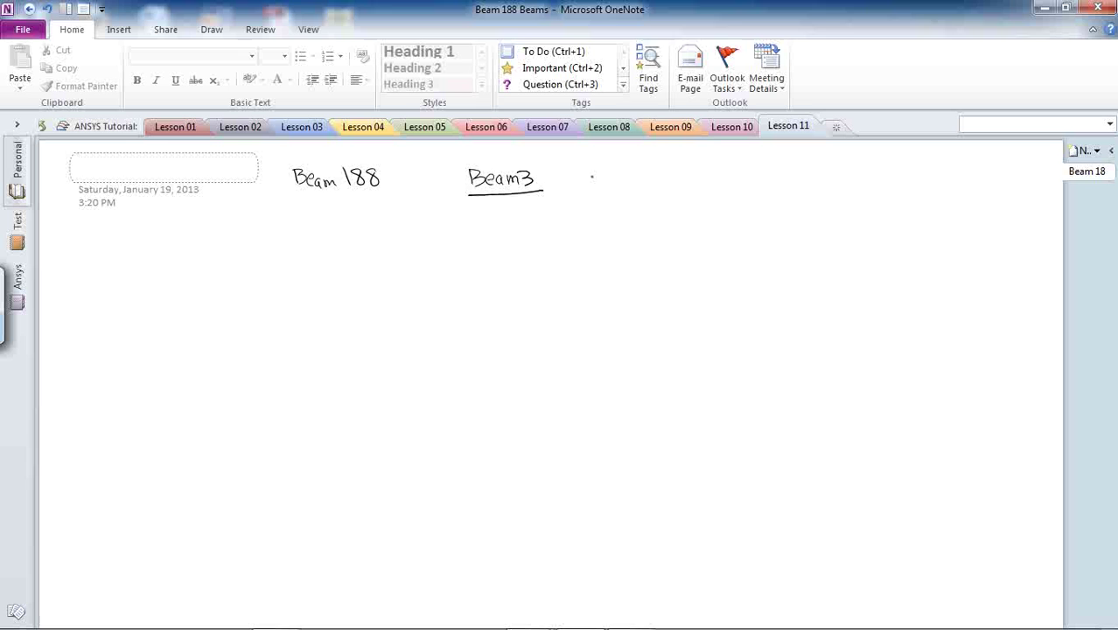
mouse_move(591, 175)
left_mouse_down()
mouse_move(588, 192)
mouse_move(600, 192)
mouse_move(636, 171)
mouse_move(631, 191)
left_mouse_up()
left_click_drag(625, 191, 692, 194)
left_click(678, 187)
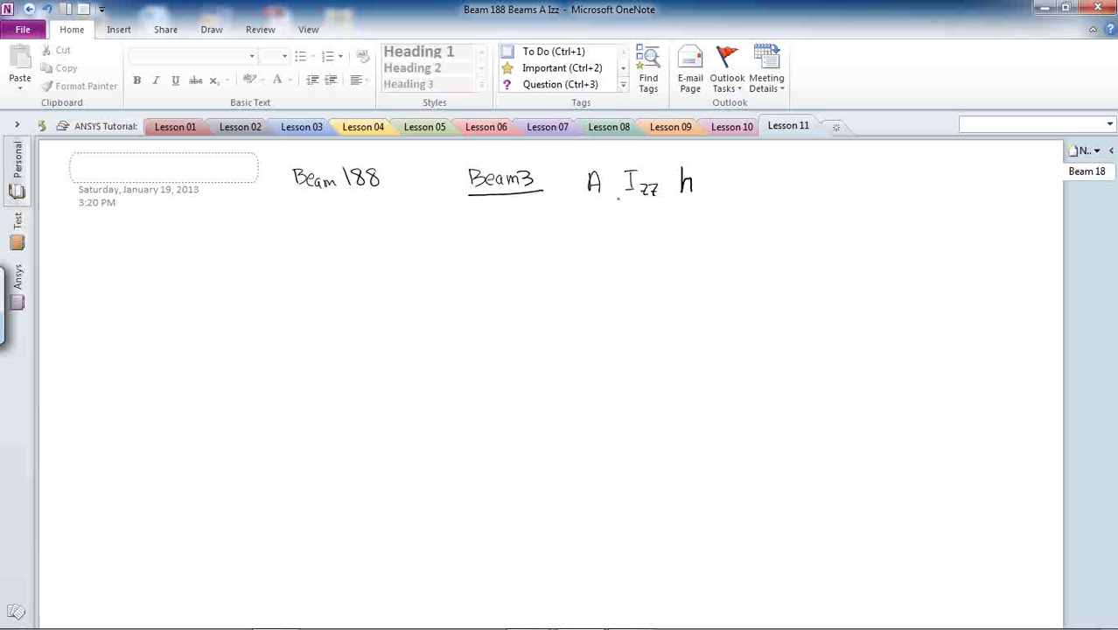
Step: Sketch a rectangular and a circular cross-section below the Beam3 parameters
mouse_move(649, 224)
left_mouse_down()
mouse_move(687, 224)
mouse_move(662, 226)
mouse_move(651, 263)
left_mouse_up()
mouse_move(691, 225)
left_mouse_down()
mouse_move(704, 226)
mouse_move(704, 261)
mouse_move(651, 262)
left_mouse_up()
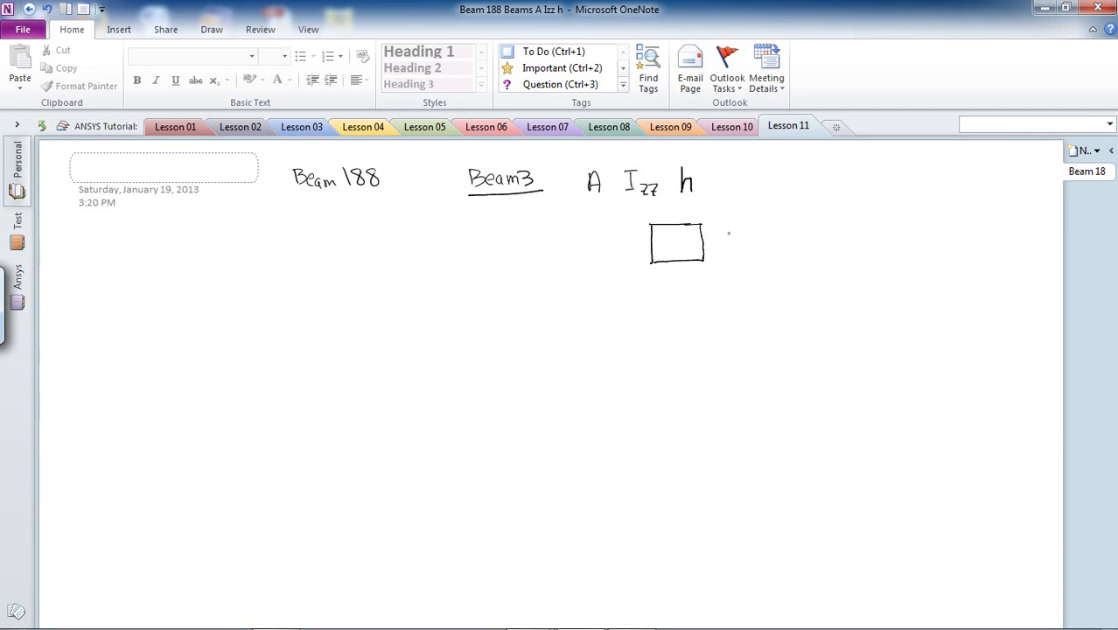
mouse_move(803, 231)
left_mouse_down()
mouse_move(770, 229)
mouse_move(768, 258)
mouse_move(790, 262)
mouse_move(814, 238)
mouse_move(796, 259)
left_mouse_up()
Step: Draw an arrow from Beam 188 to the handwritten word "Section" and sketch circular, square and U-shaped profiles beside it
left_click_drag(309, 198, 315, 217)
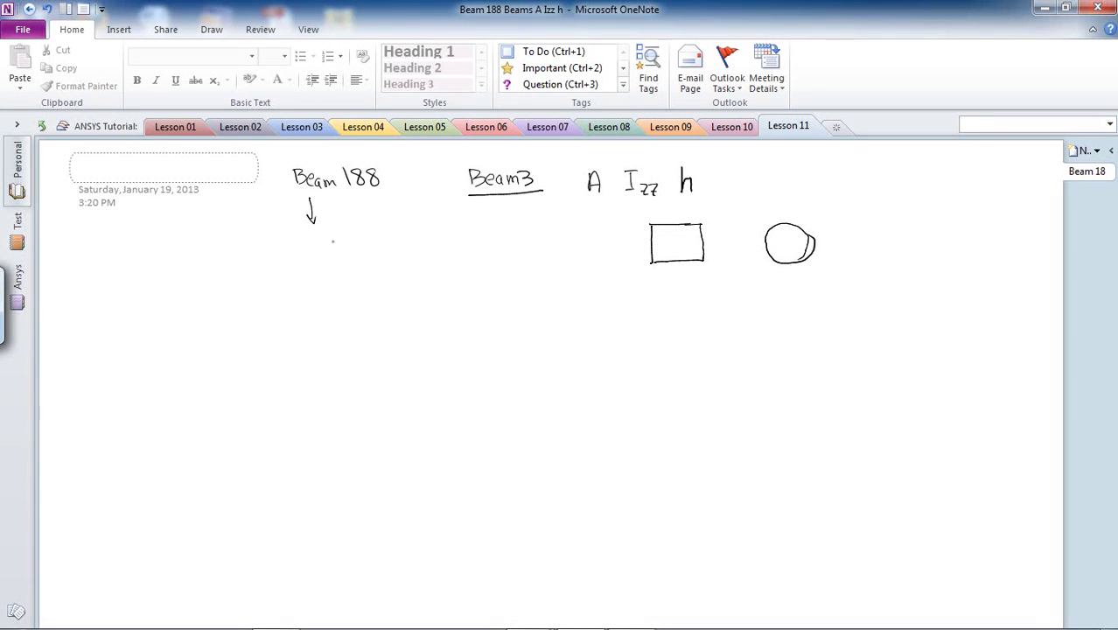
mouse_move(319, 237)
left_mouse_down()
mouse_move(308, 255)
mouse_move(357, 244)
mouse_move(352, 256)
mouse_move(365, 247)
mouse_move(385, 257)
left_mouse_up()
left_click(347, 256)
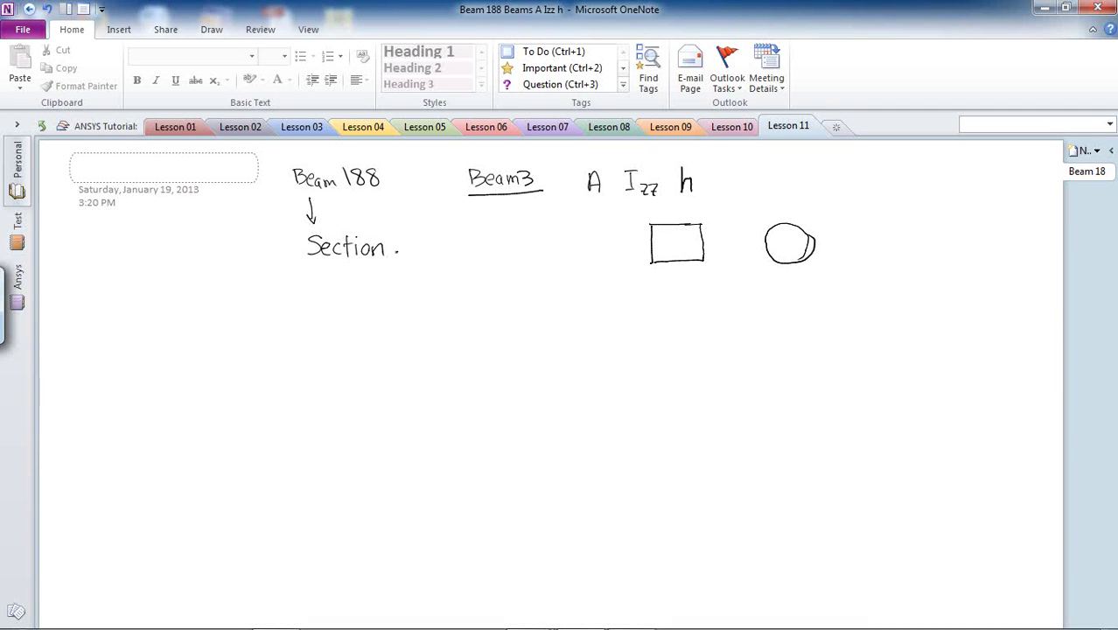
mouse_move(395, 252)
left_mouse_down()
mouse_move(446, 238)
mouse_move(454, 254)
mouse_move(428, 261)
mouse_move(452, 275)
mouse_move(450, 288)
mouse_move(423, 301)
mouse_move(417, 336)
mouse_move(452, 333)
left_mouse_up()
mouse_move(438, 310)
left_mouse_down()
mouse_move(450, 310)
mouse_move(430, 328)
mouse_move(428, 311)
left_mouse_up()
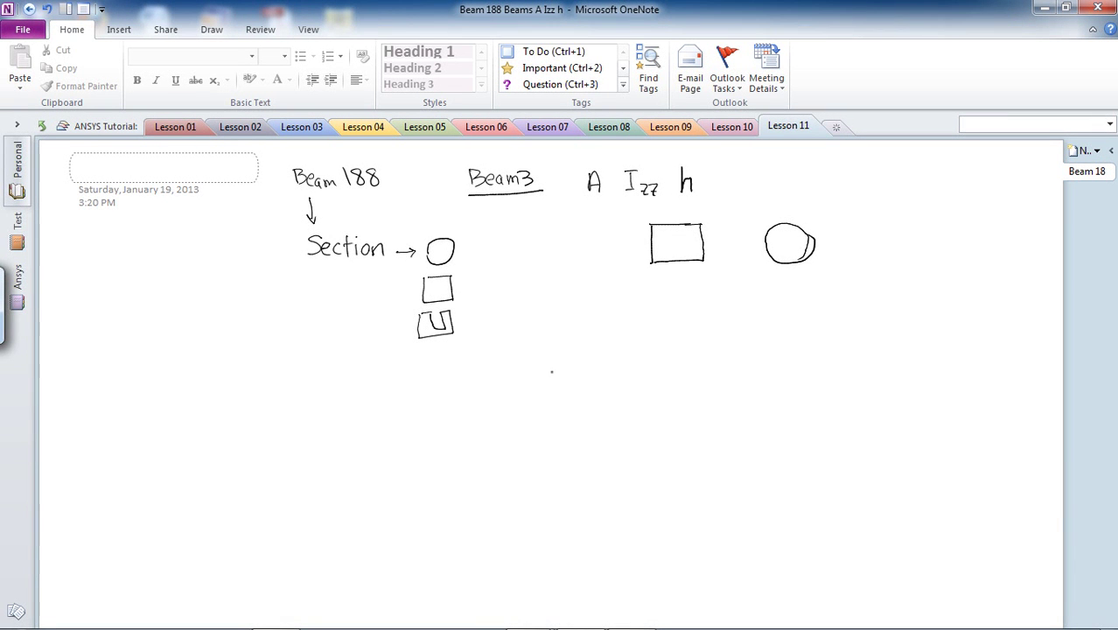
Step: Sketch a cantilever beam with a fixed support at its left end and a distributed load over its right half
left_click_drag(552, 371, 790, 361)
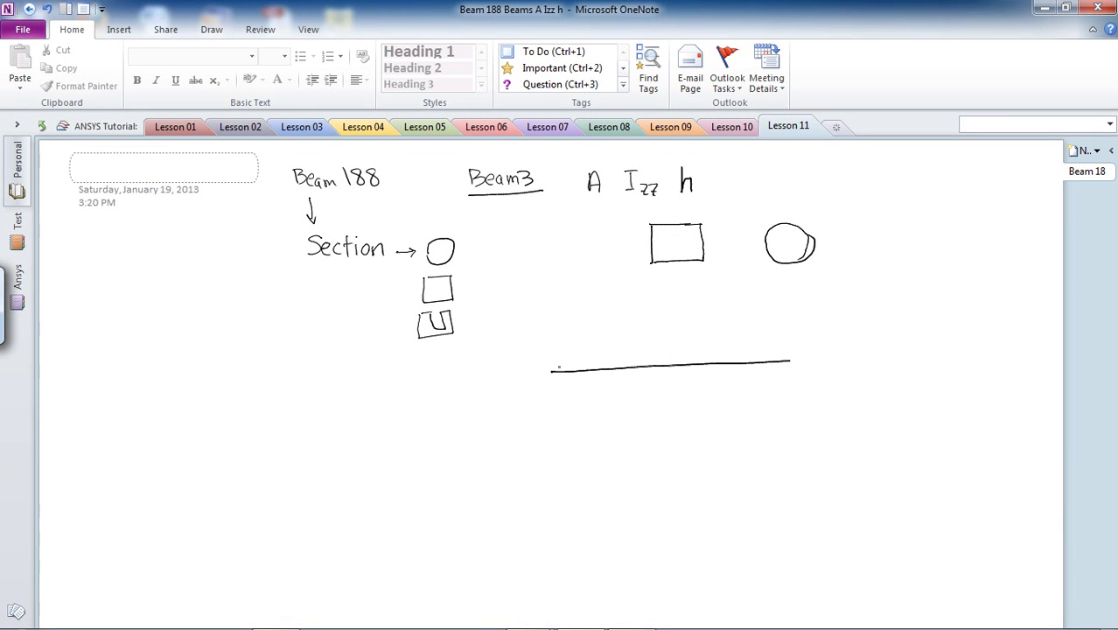
mouse_move(555, 353)
left_mouse_down()
mouse_move(554, 383)
mouse_move(549, 368)
left_mouse_up()
left_click_drag(556, 367, 547, 385)
mouse_move(665, 367)
left_mouse_down()
mouse_move(662, 342)
mouse_move(786, 334)
mouse_move(785, 362)
mouse_move(755, 362)
left_mouse_up()
left_click_drag(758, 355, 680, 368)
left_click_drag(678, 362, 665, 368)
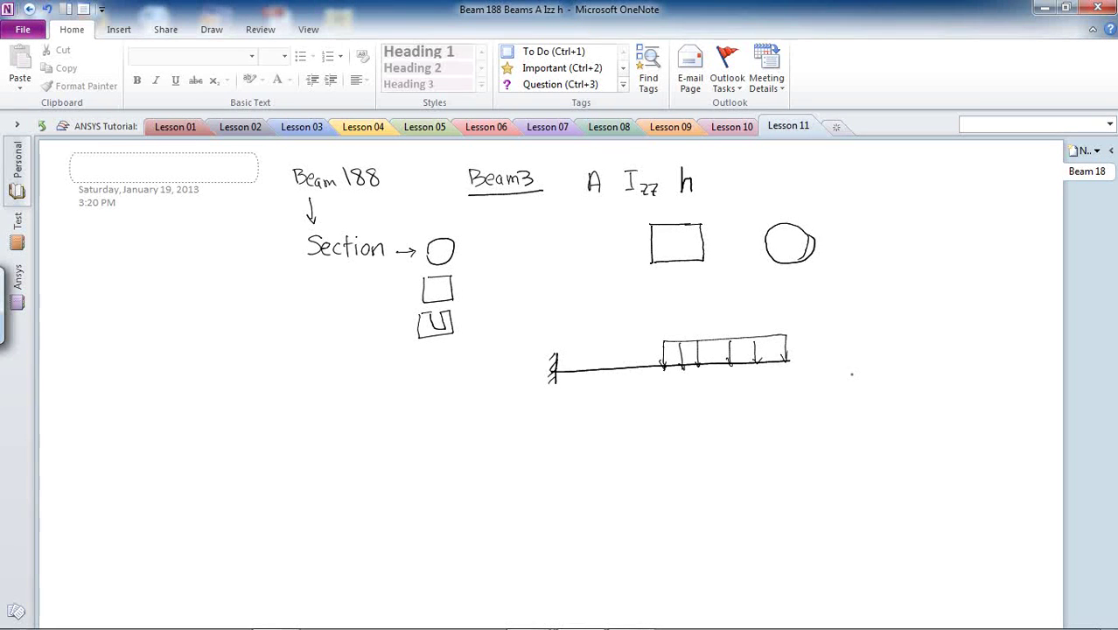
Step: Mark the unloaded and loaded halves of the beam sketch with dimension arrows of 100 mm each
left_click_drag(557, 404, 558, 411)
left_click(683, 405)
left_click_drag(791, 406, 792, 398)
left_click_drag(573, 415, 670, 410)
mouse_move(577, 408)
left_mouse_down()
mouse_move(576, 420)
mouse_move(597, 432)
left_mouse_up()
left_click_drag(605, 419, 788, 406)
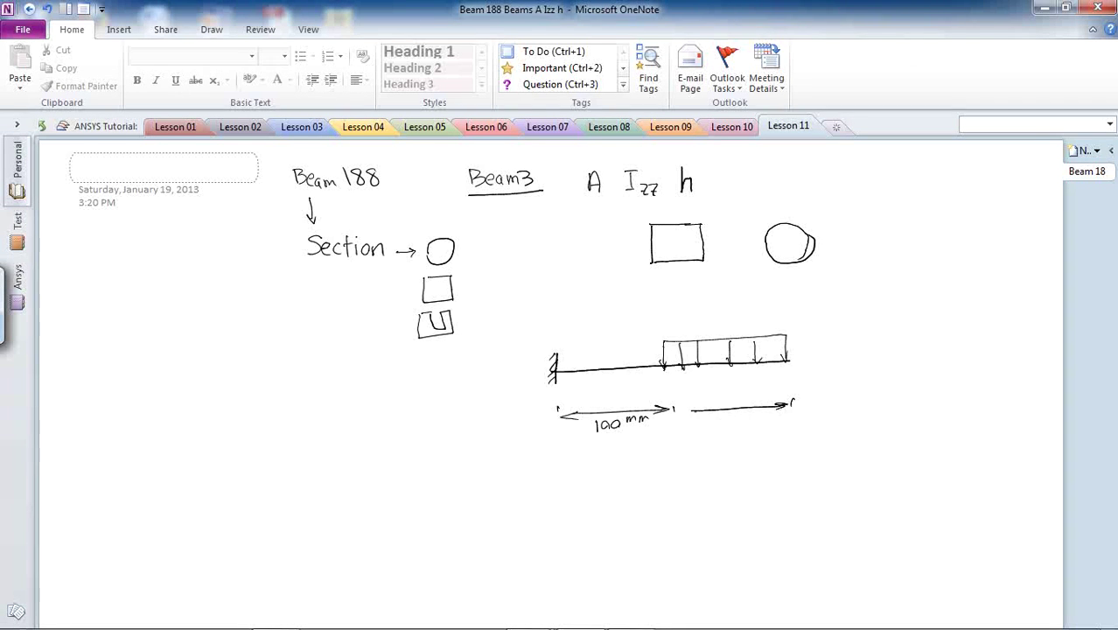
mouse_move(698, 406)
left_mouse_down()
mouse_move(718, 430)
mouse_move(737, 421)
left_mouse_up()
left_click_drag(752, 423, 776, 420)
left_click(783, 422)
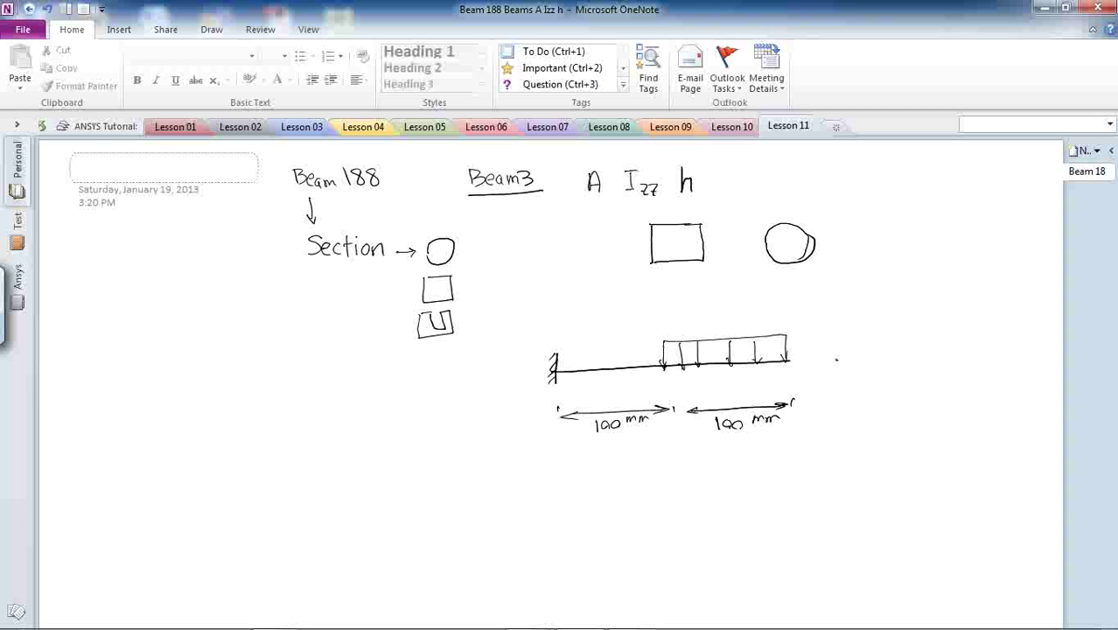
Step: Draw the circular cross-section beside the loaded beam and label it "Rad. = 20 mm"
mouse_move(838, 362)
left_mouse_down()
mouse_move(847, 338)
mouse_move(871, 352)
mouse_move(843, 370)
mouse_move(836, 362)
mouse_move(915, 337)
mouse_move(945, 341)
left_mouse_up()
left_click(847, 355)
left_click(928, 346)
left_click(937, 347)
left_click_drag(936, 347, 1005, 341)
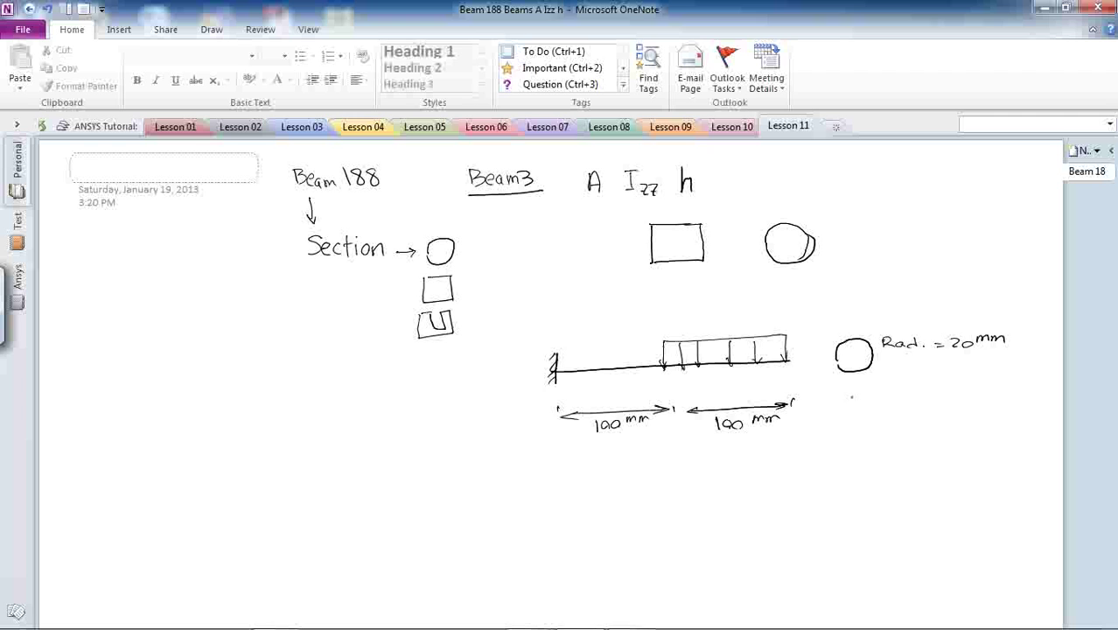
Step: Write the material data below the circular section: Steel, E = 200 GPa and ν = 0.303
left_click_drag(857, 395, 844, 410)
mouse_move(867, 391)
left_mouse_down()
mouse_move(868, 411)
mouse_move(875, 401)
mouse_move(902, 407)
mouse_move(847, 427)
mouse_move(848, 438)
left_mouse_up()
left_click_drag(848, 438, 861, 437)
left_click(866, 433)
left_click_drag(848, 430, 878, 431)
left_click_drag(868, 436, 948, 427)
left_click(930, 430)
left_click_drag(959, 429, 963, 437)
left_click(968, 436)
left_click_drag(848, 455, 874, 460)
mouse_move(864, 466)
left_mouse_down()
mouse_move(919, 459)
mouse_move(929, 471)
left_mouse_up()
left_click(901, 468)
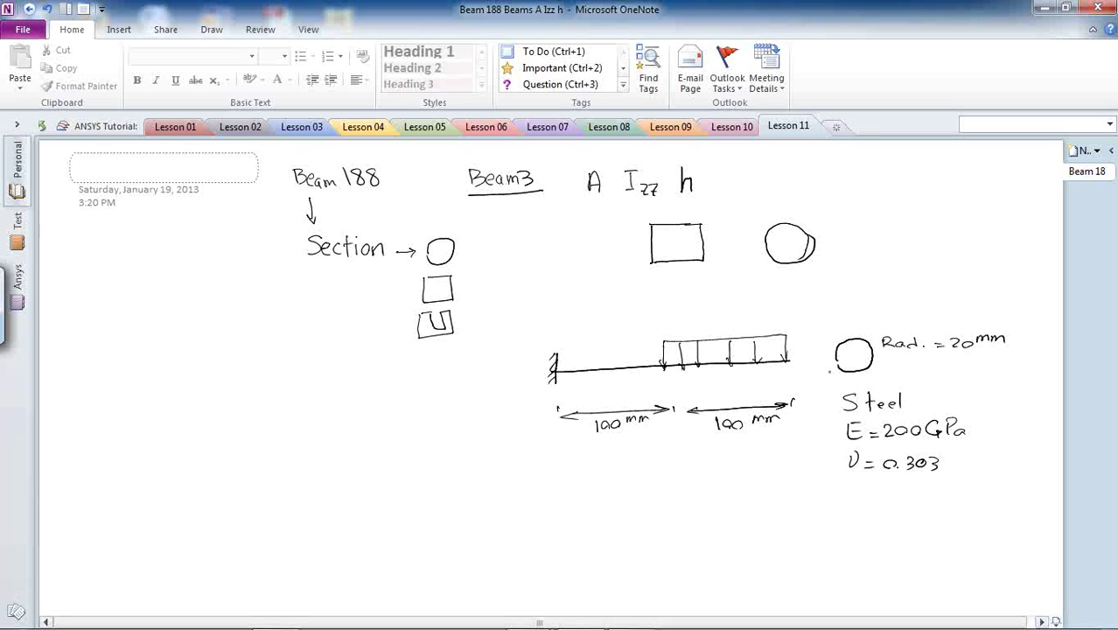
Step: Draw a frame around the beam problem and an arrow from it to the Beam 188 heading
mouse_move(533, 314)
left_mouse_down()
mouse_move(1024, 325)
mouse_move(985, 466)
mouse_move(863, 481)
mouse_move(449, 476)
left_mouse_up()
left_click_drag(529, 315, 505, 477)
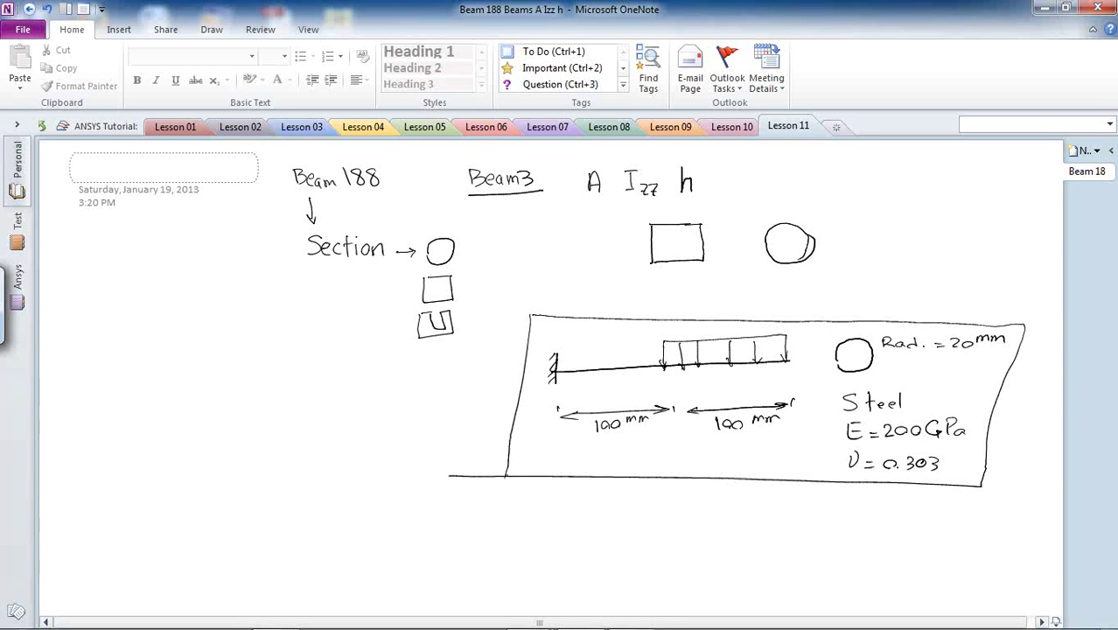
left_click_drag(527, 342, 393, 207)
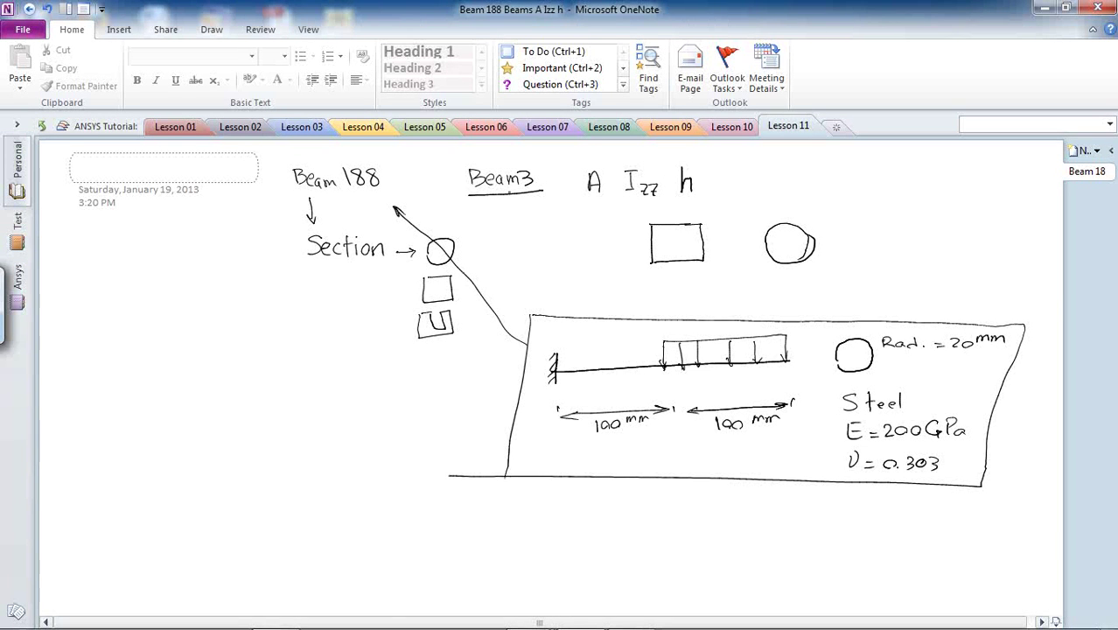
Step: Switch to ANSYS and set the GUI filtering preferences to the Structural discipline
key("alt+Tab")
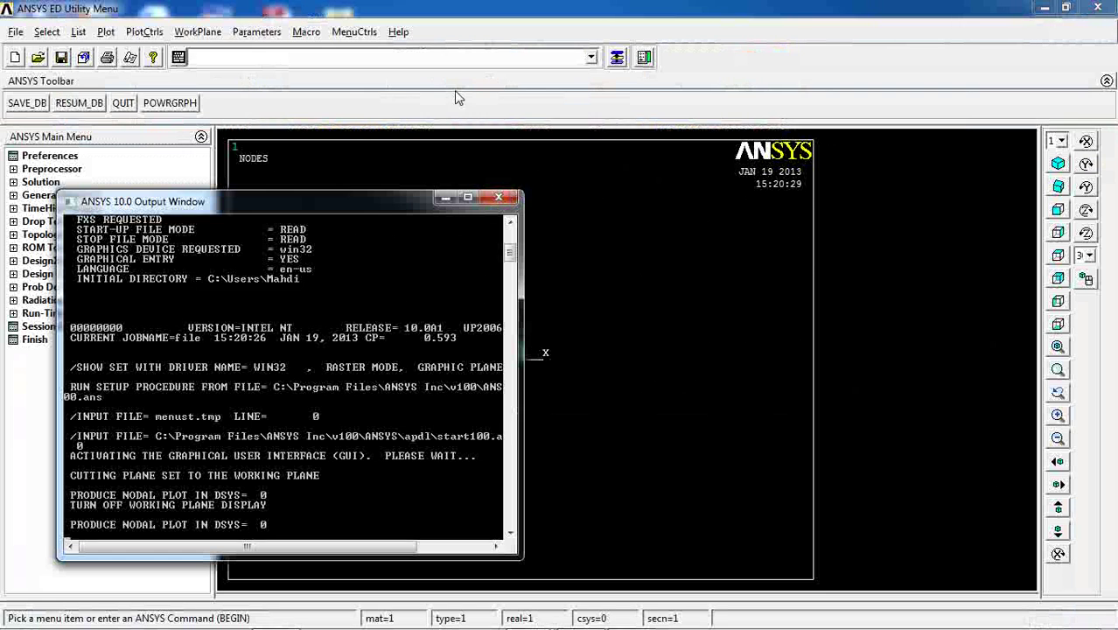
left_click(441, 29)
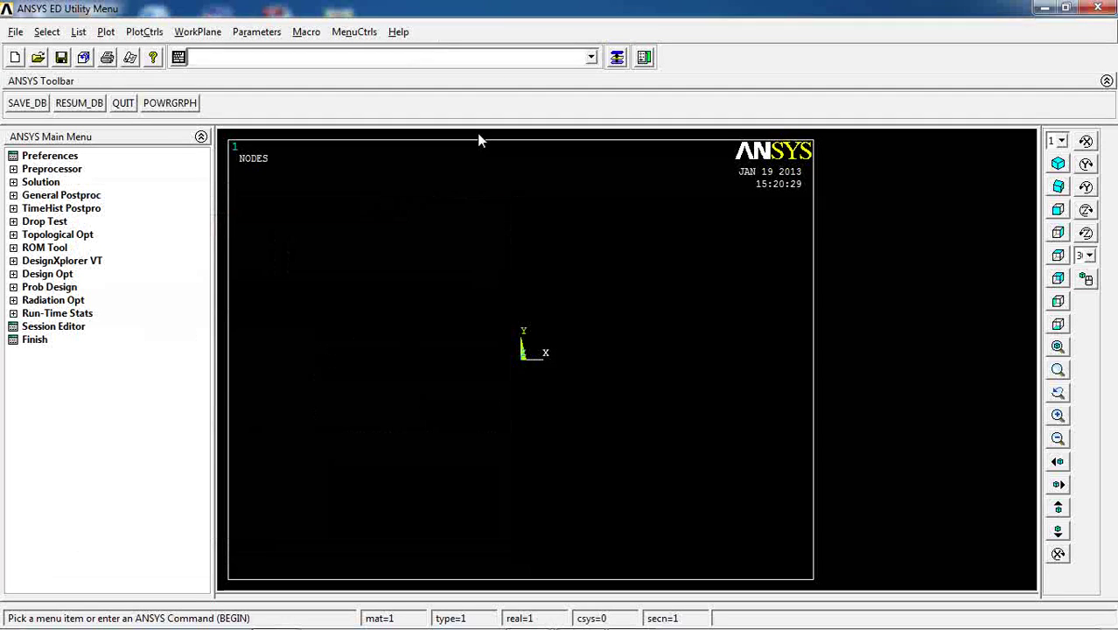
left_click(25, 159)
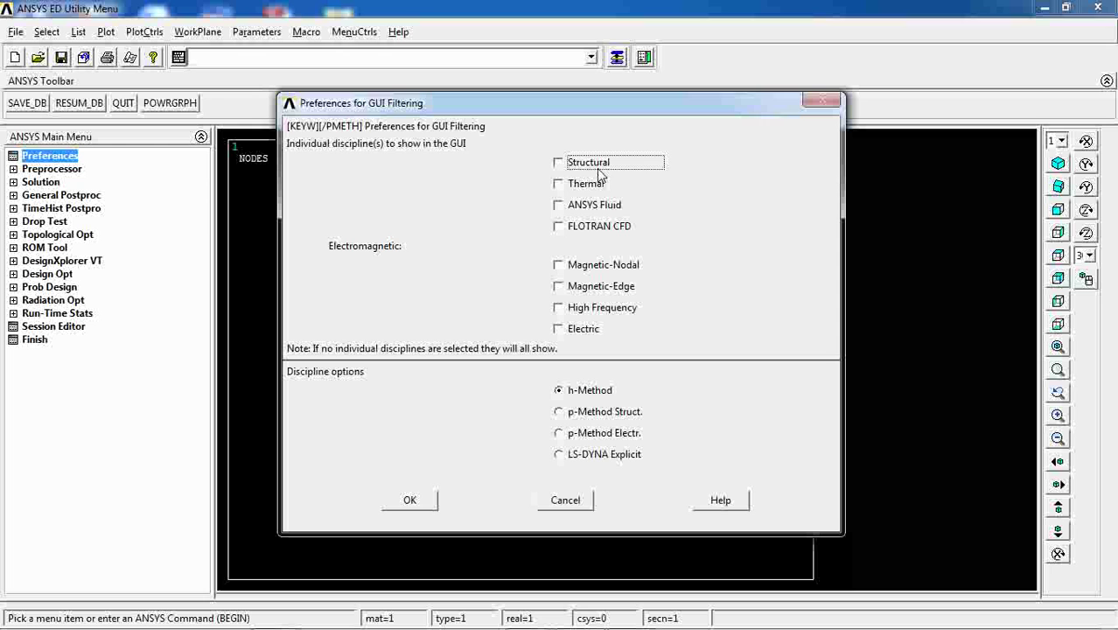
left_click(600, 169)
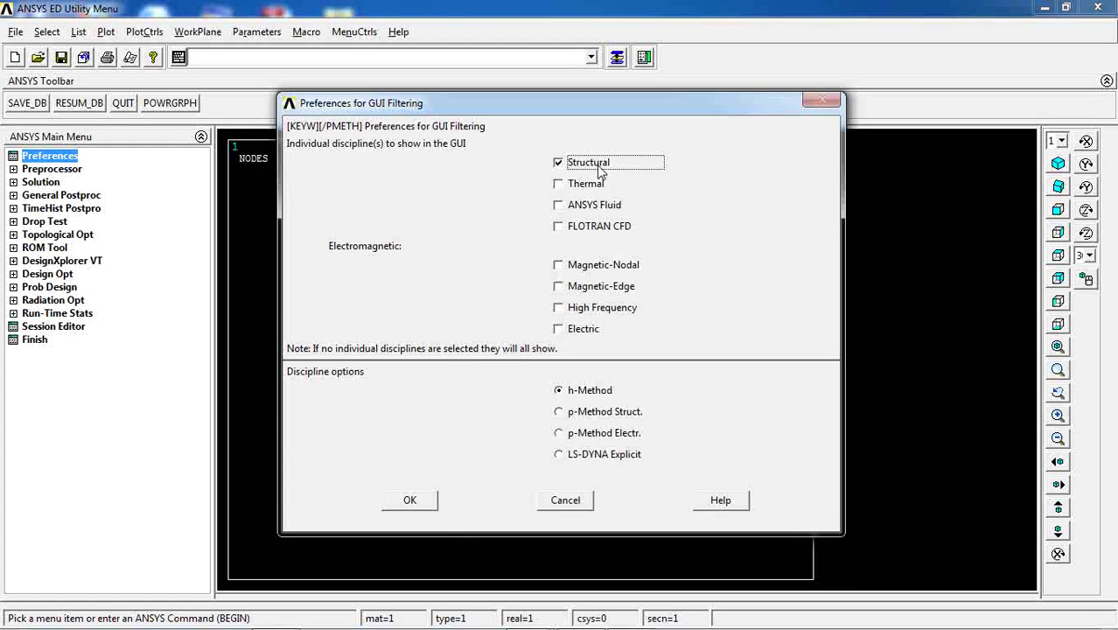
left_click(411, 504)
Step: Add the 3D finite strain beam 2 node 188 as element type 1
left_click(50, 169)
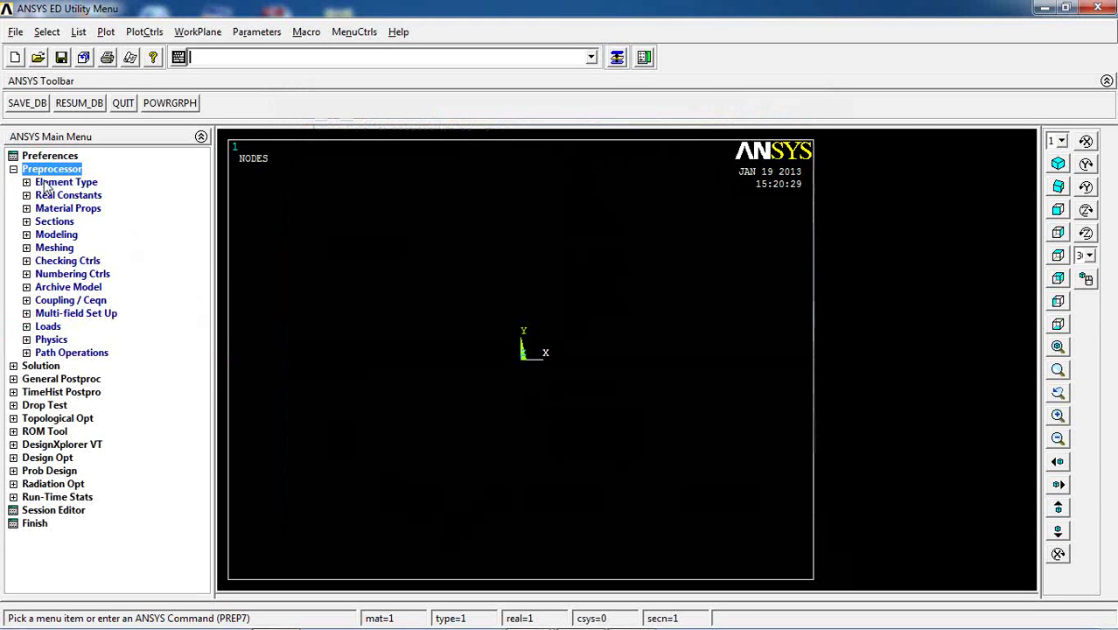
left_click(52, 183)
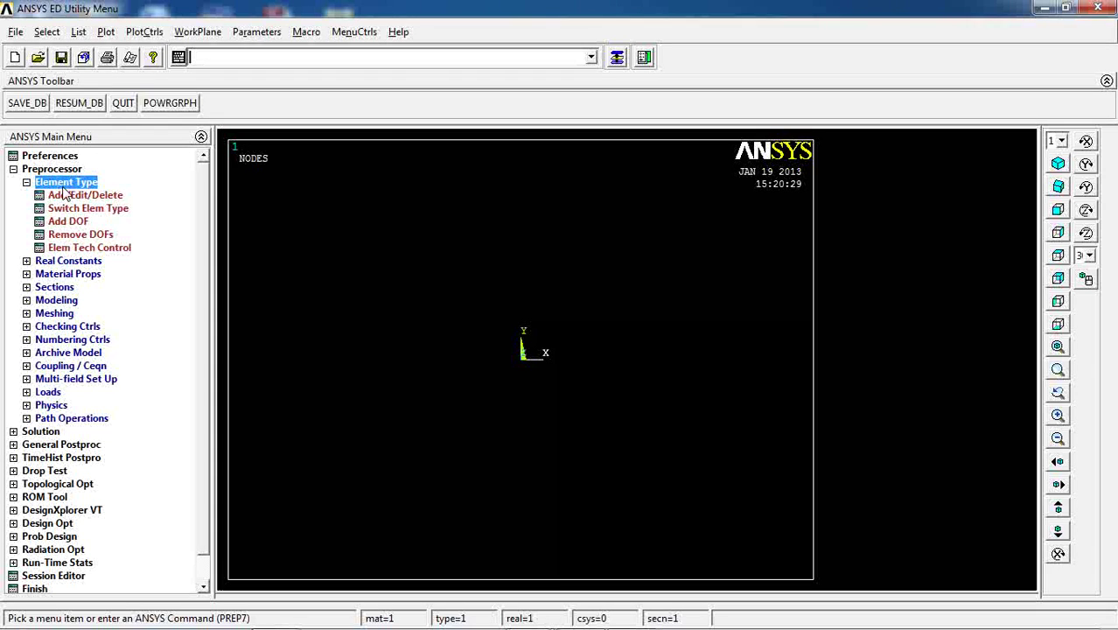
left_click(77, 196)
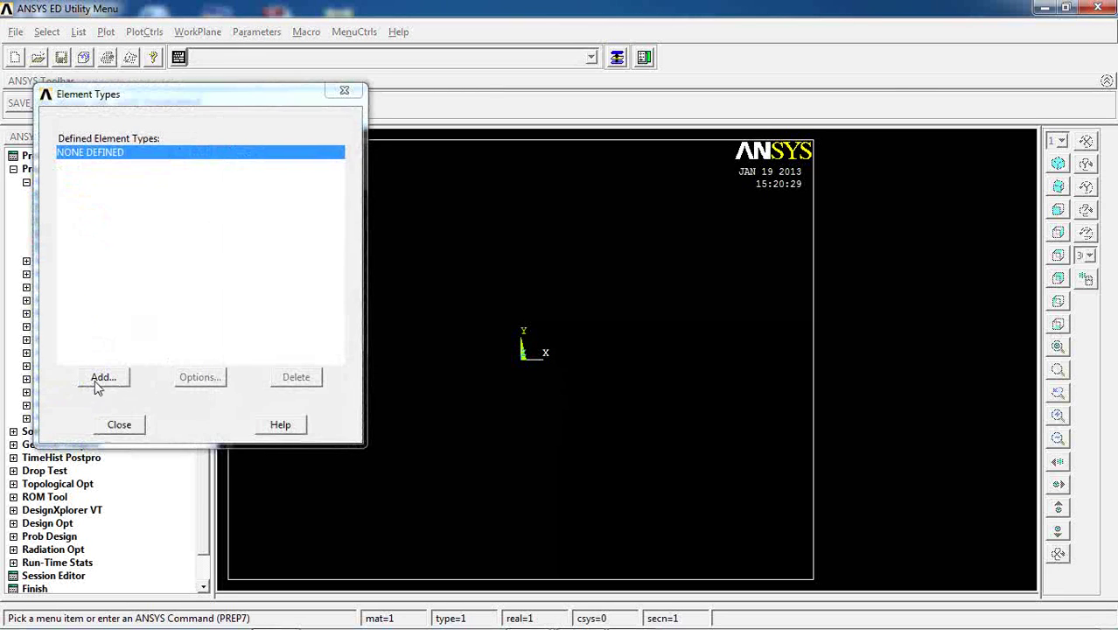
left_click(97, 380)
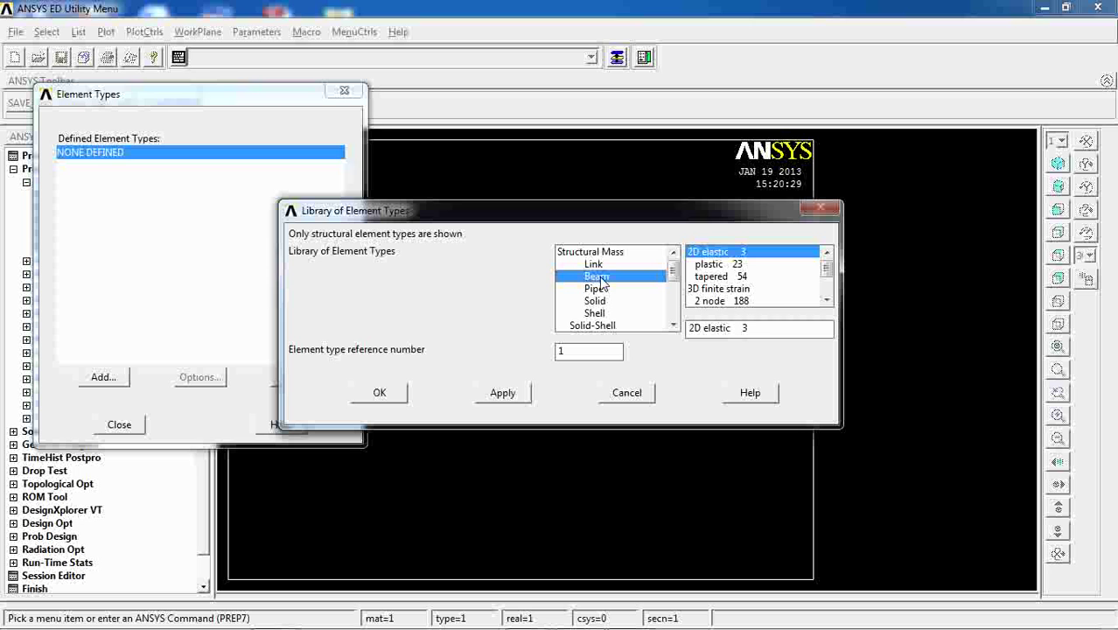
left_click(826, 300)
left_click(826, 300)
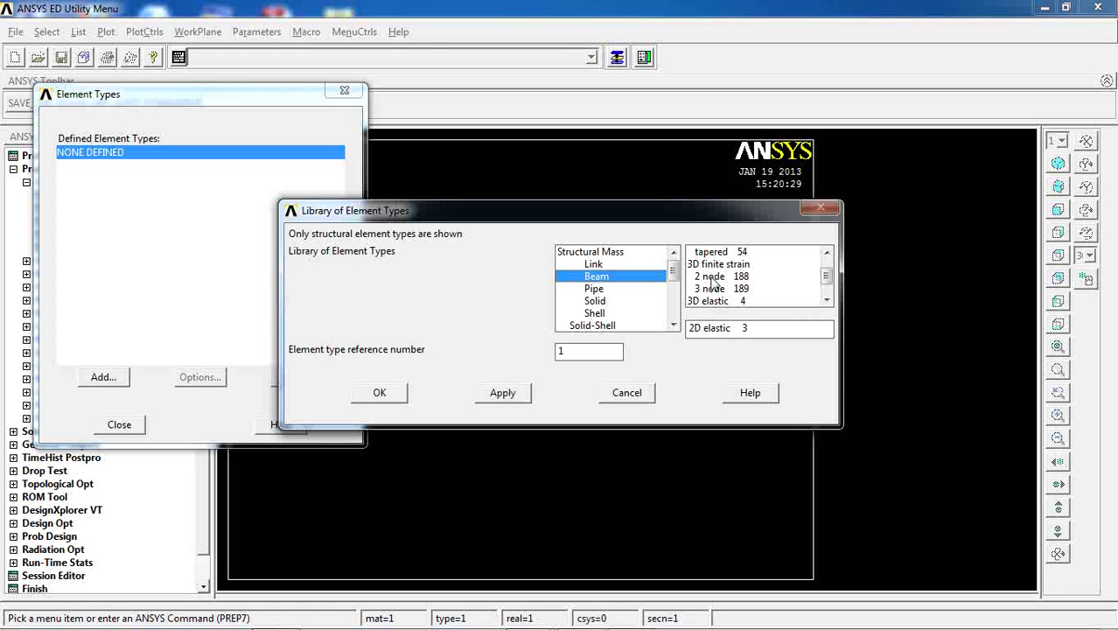
left_click(713, 277)
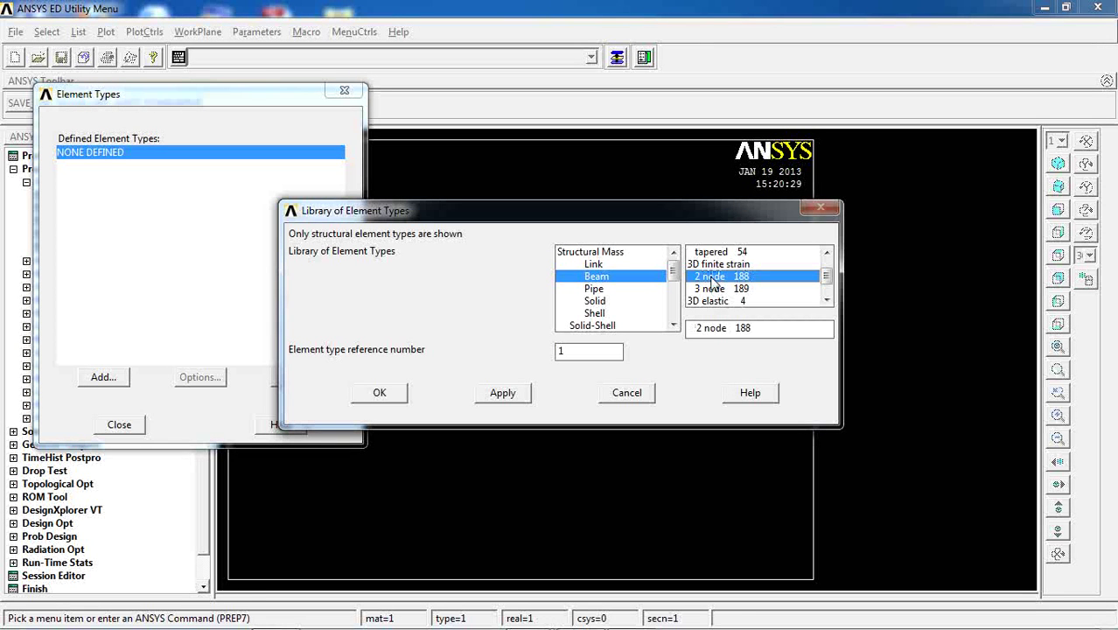
left_click(403, 398)
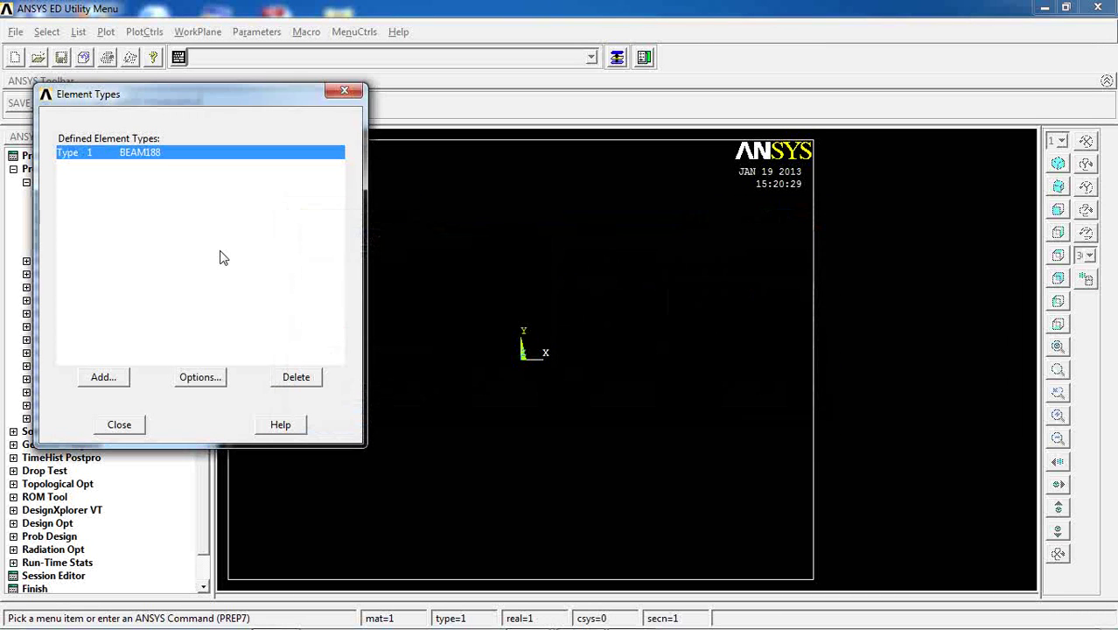
Step: Accept the default BEAM188 element options and close the element type definitions
left_click(196, 377)
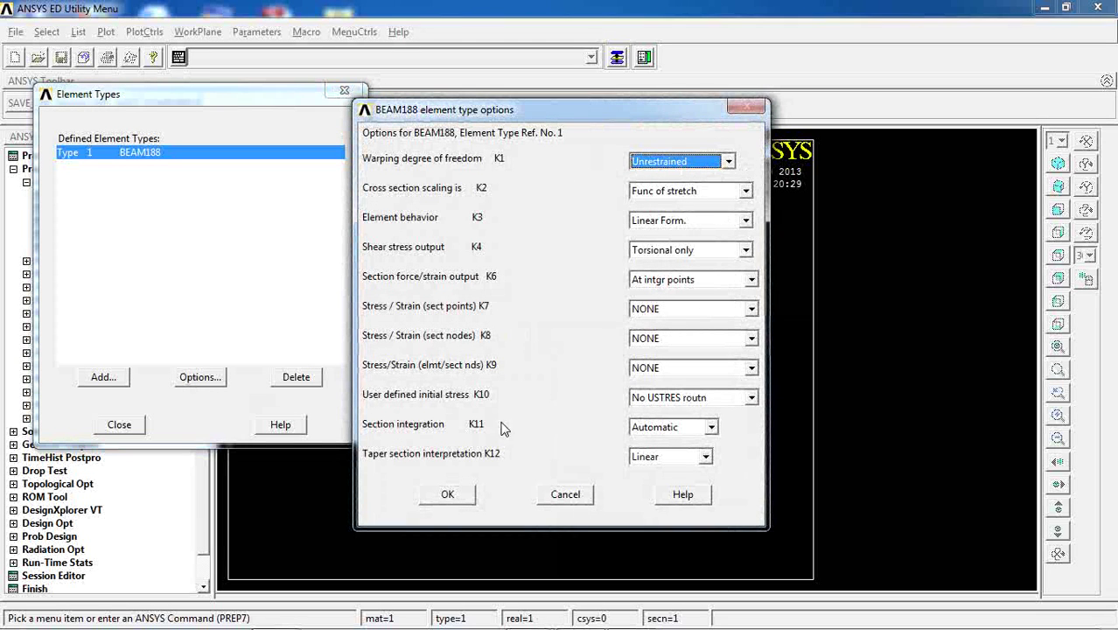
left_click(446, 495)
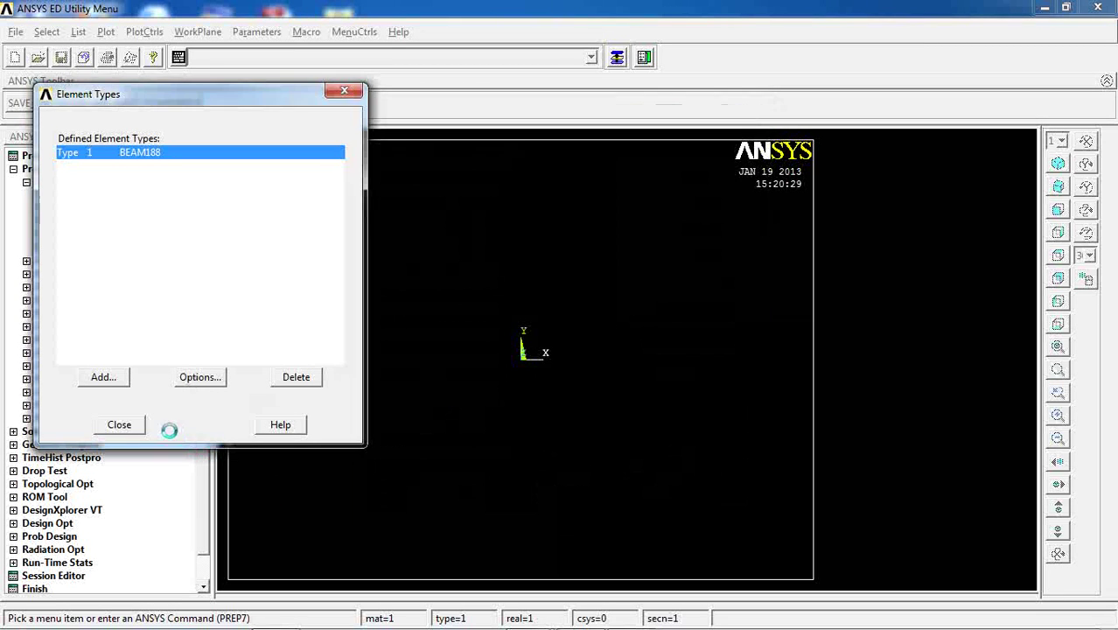
left_click(137, 428)
left_click(53, 181)
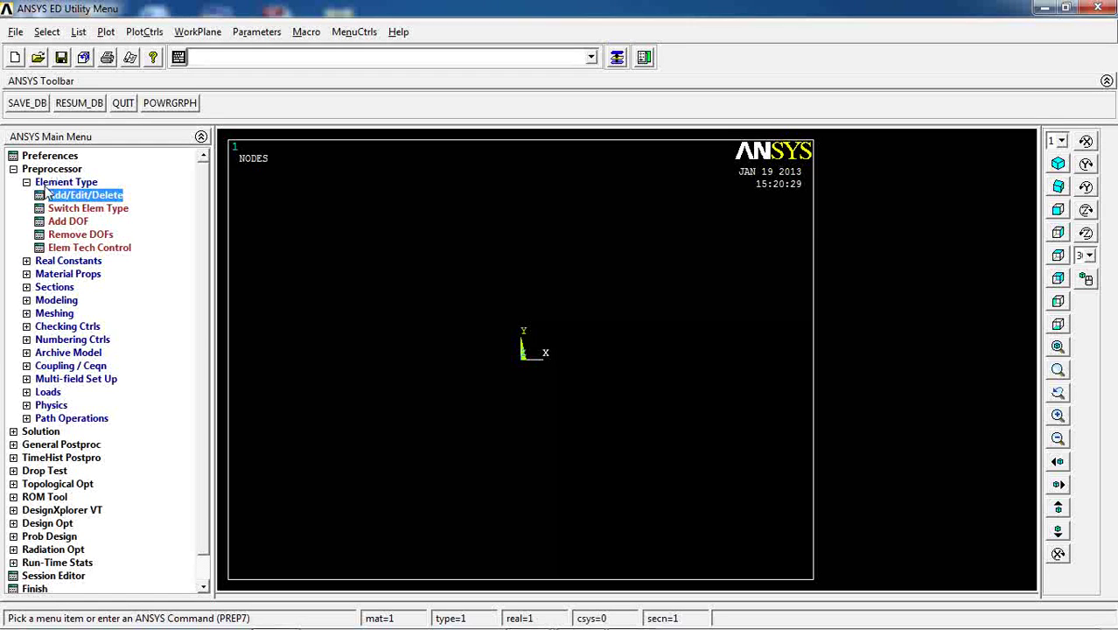
Step: Try to add a real constant set for the BEAM188 element
left_click(65, 195)
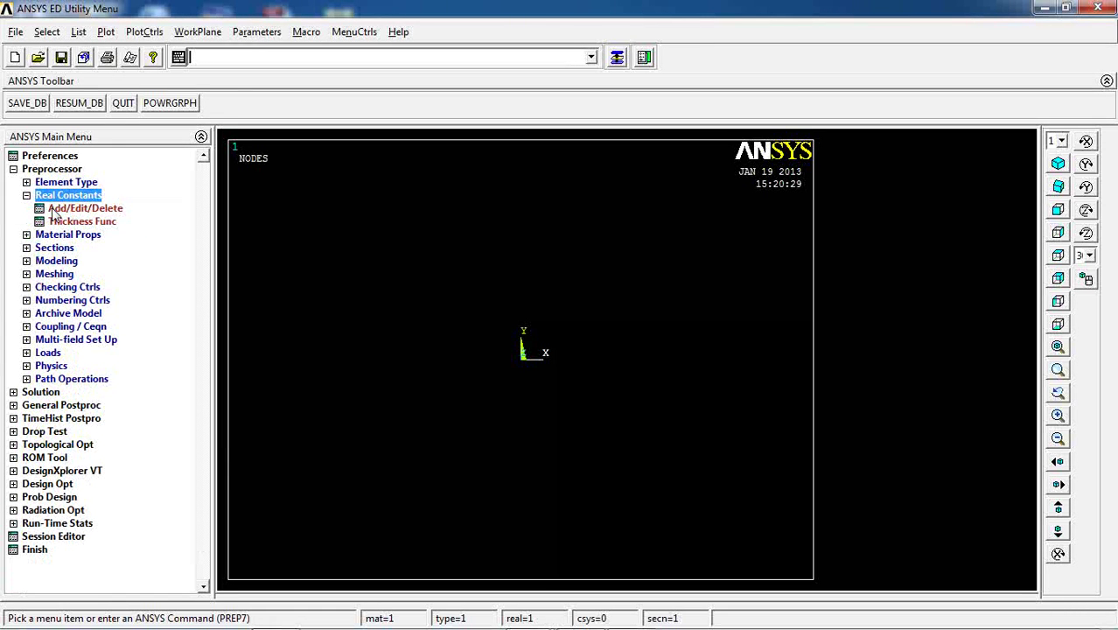
left_click(77, 208)
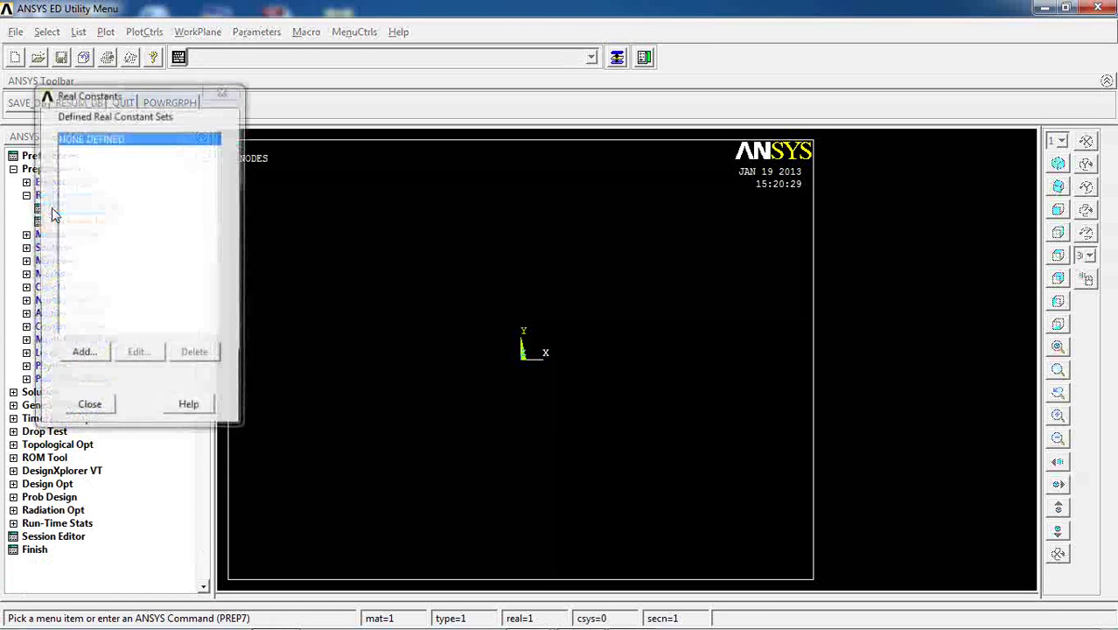
left_click(84, 354)
left_click(90, 409)
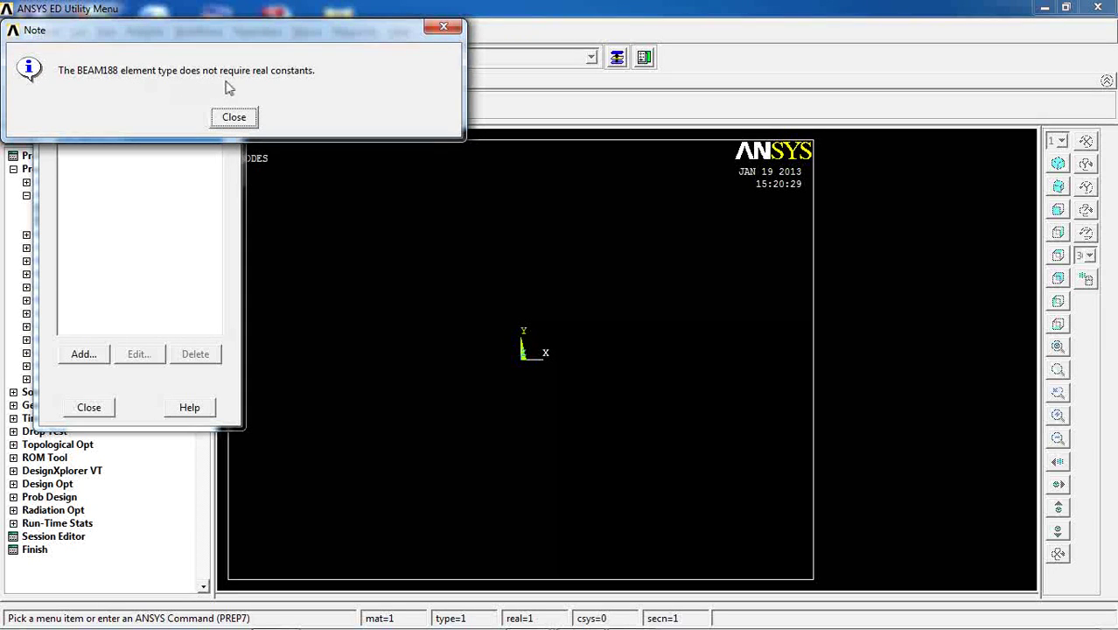
left_click(233, 116)
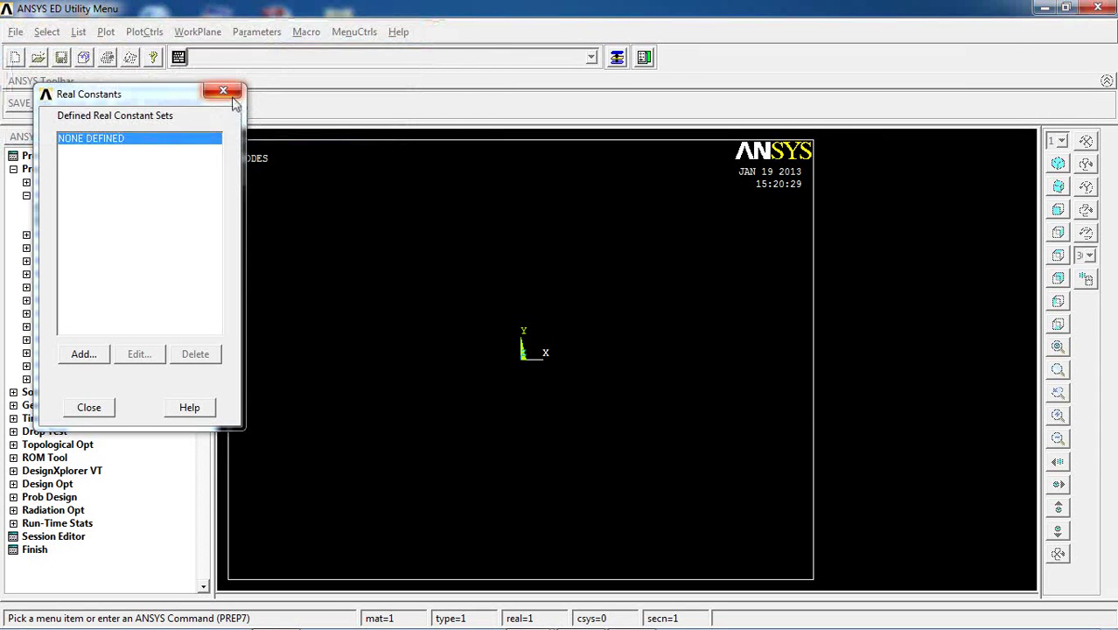
left_click(230, 88)
left_click(74, 195)
Step: Define material model 1 as structural linear elastic isotropic with EX 2e11 and PRXY 0.303
left_click(54, 209)
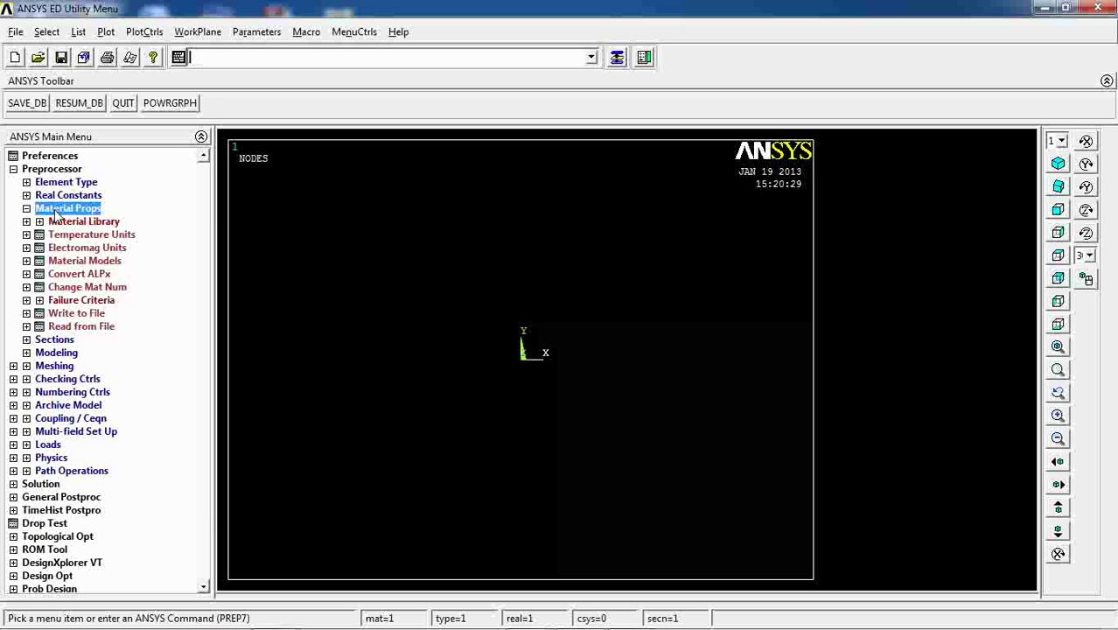
left_click(72, 261)
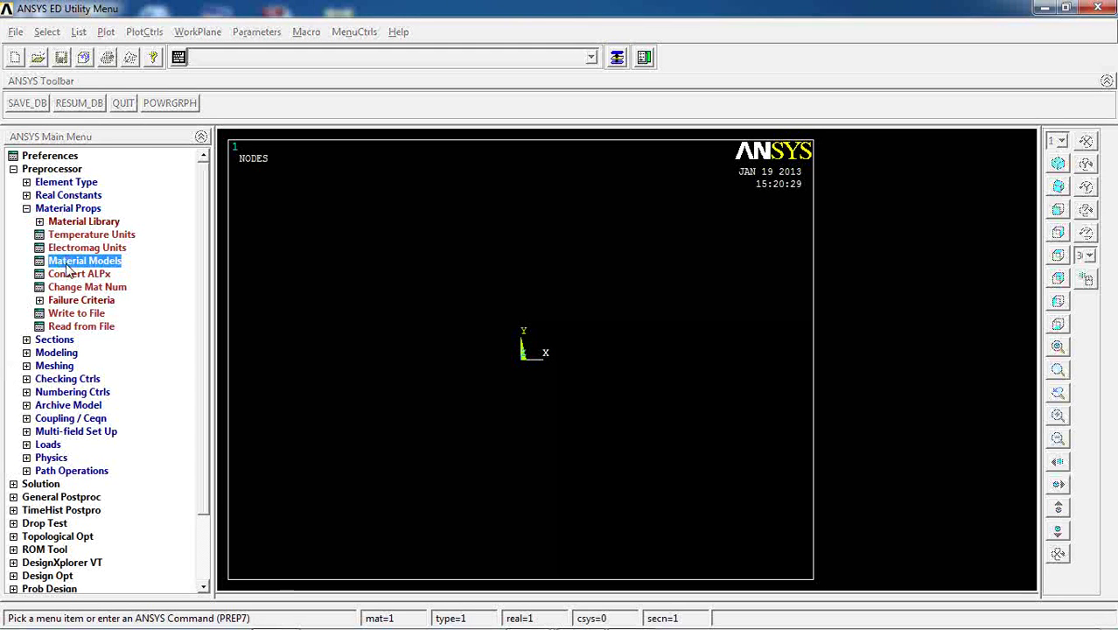
double_click(568, 278)
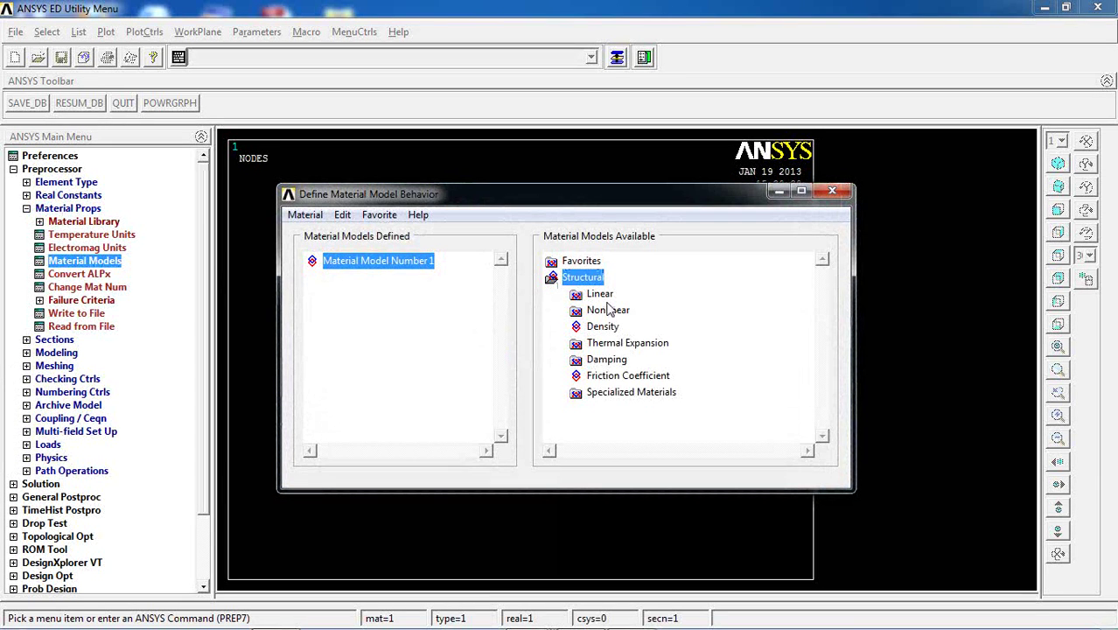
double_click(600, 294)
double_click(625, 310)
double_click(652, 326)
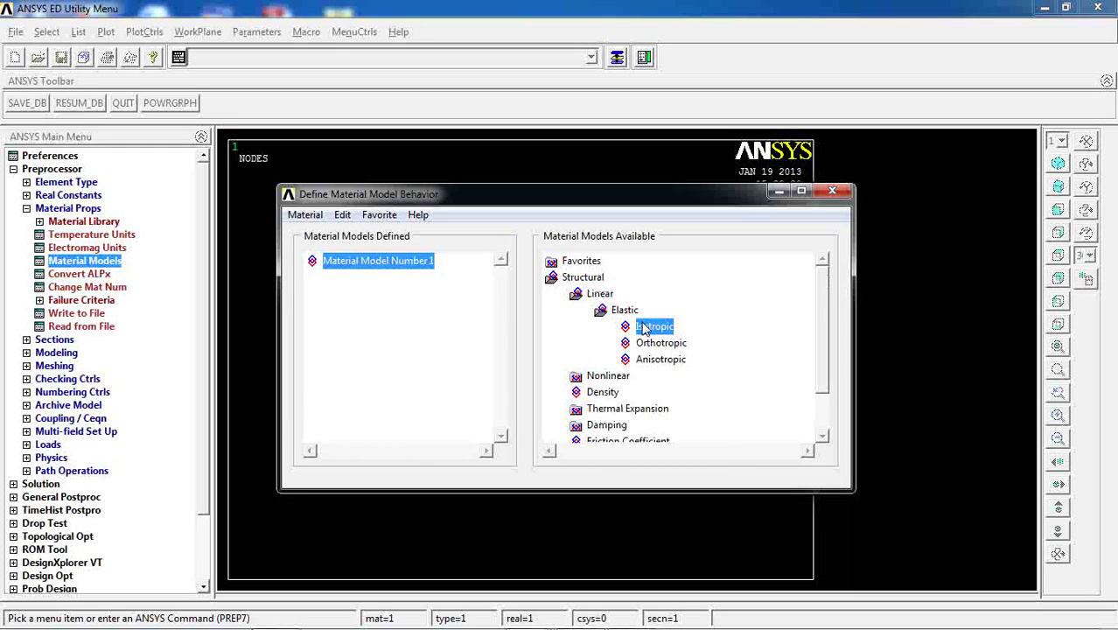
type("2e11")
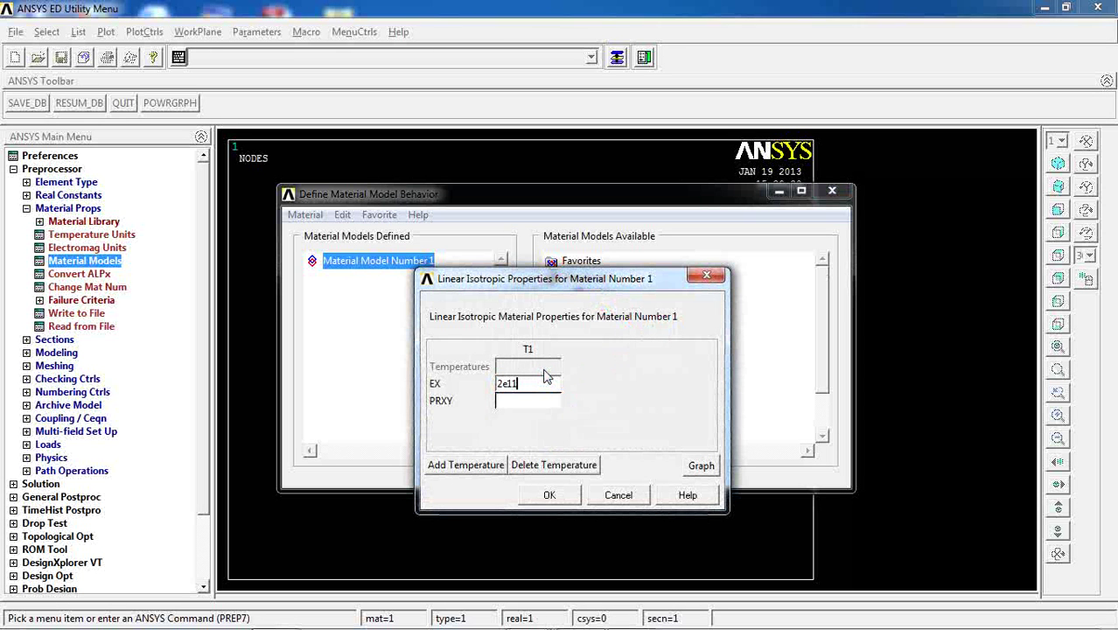
key("Tab")
type("0")
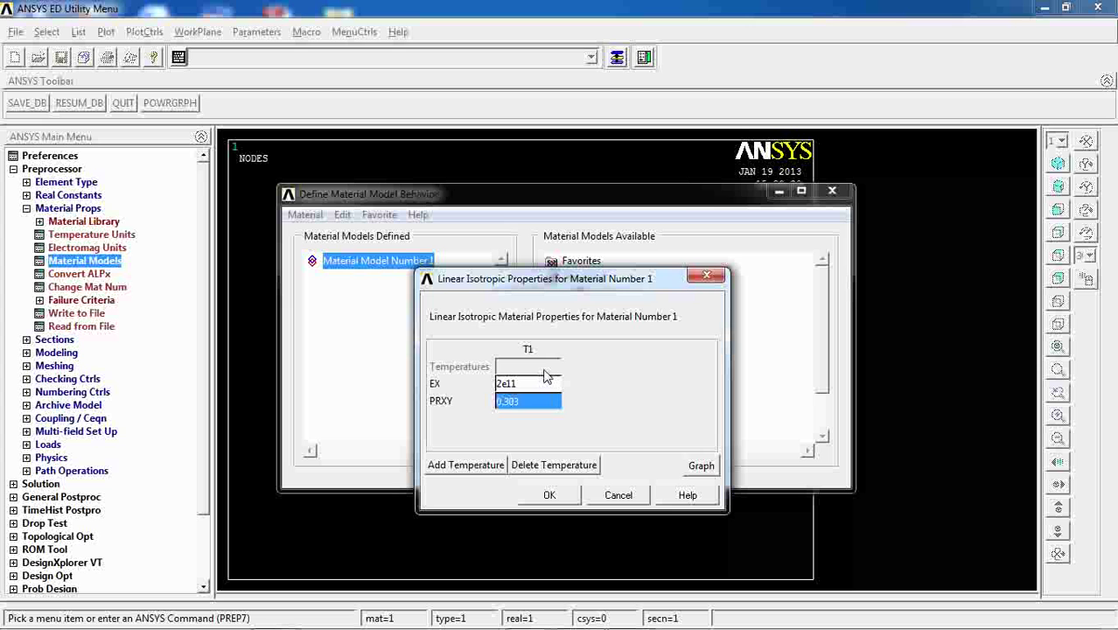
left_click(550, 496)
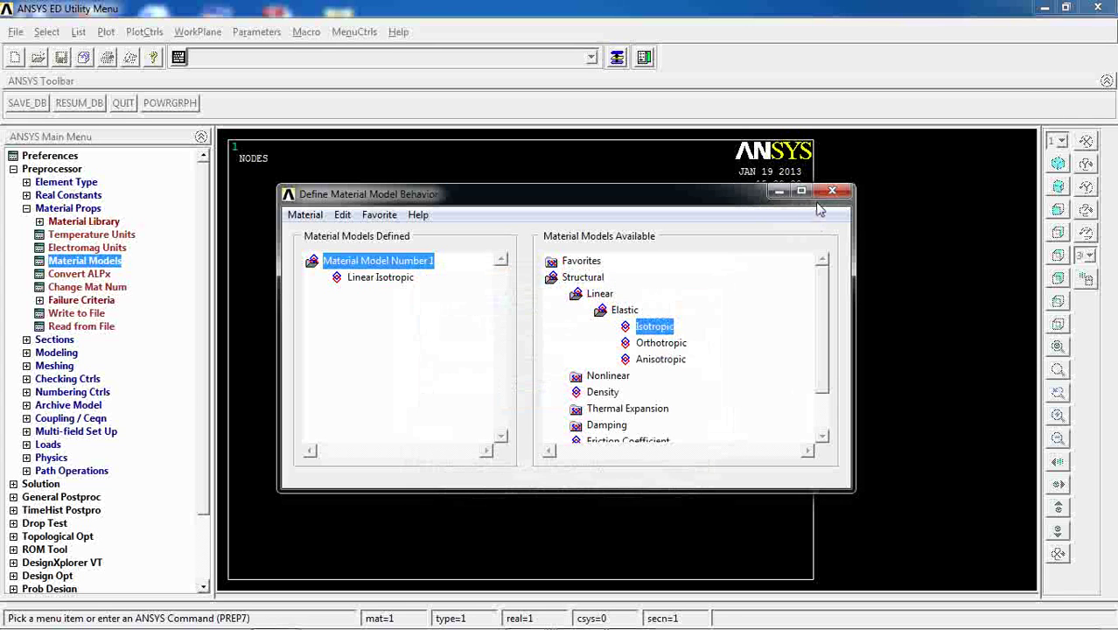
left_click(831, 192)
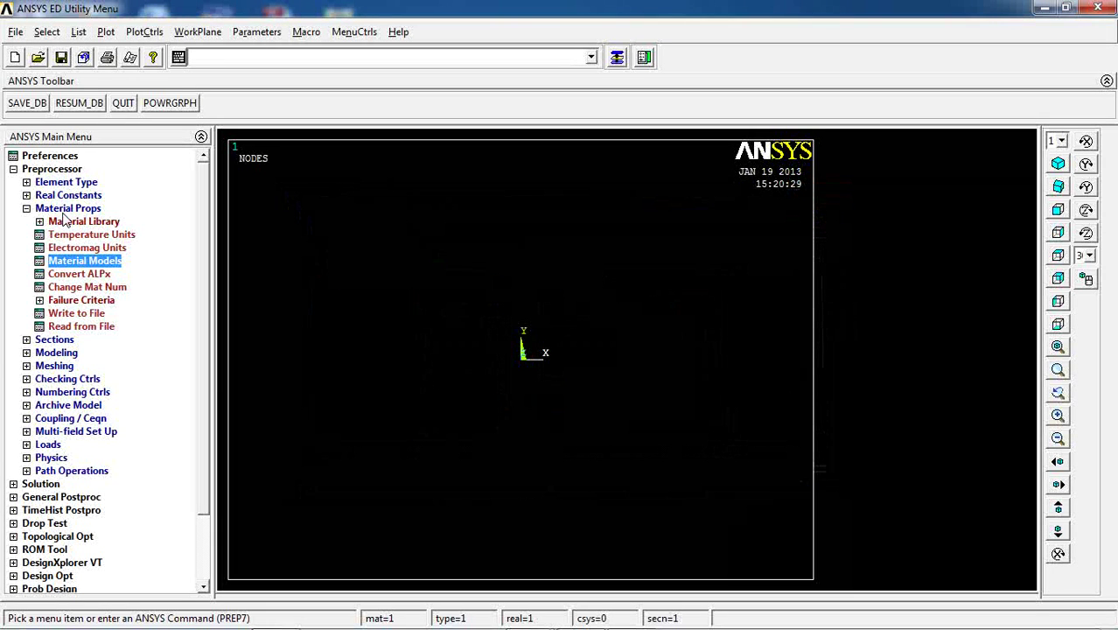
Step: Start a common beam section with ID 1, name it Beam01 and choose the solid circular sub-type
left_click(64, 210)
left_click(54, 223)
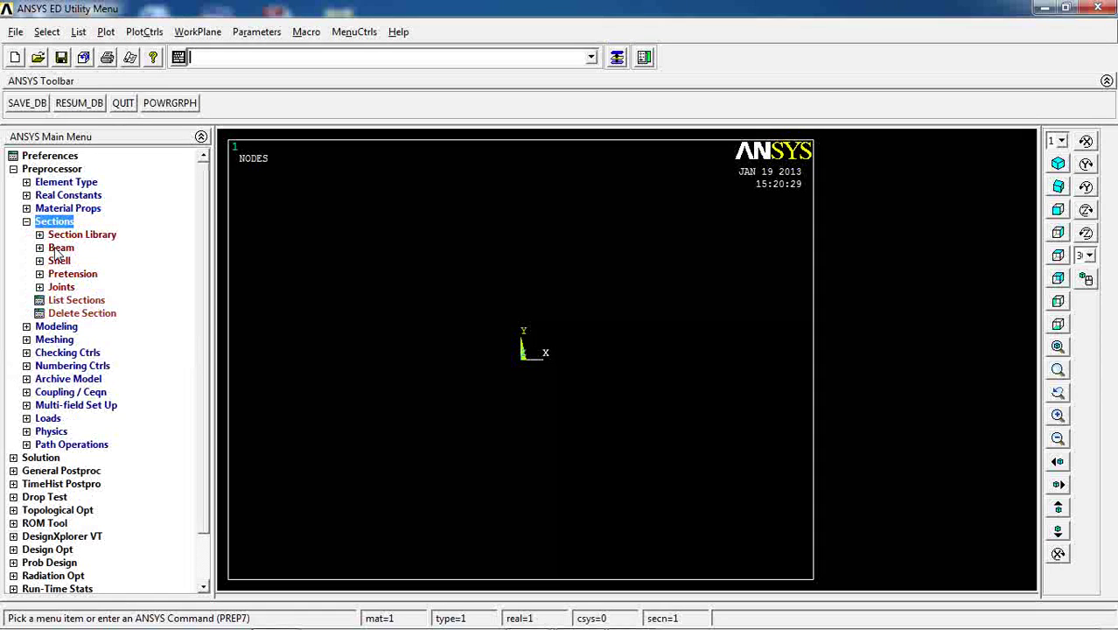
left_click(60, 249)
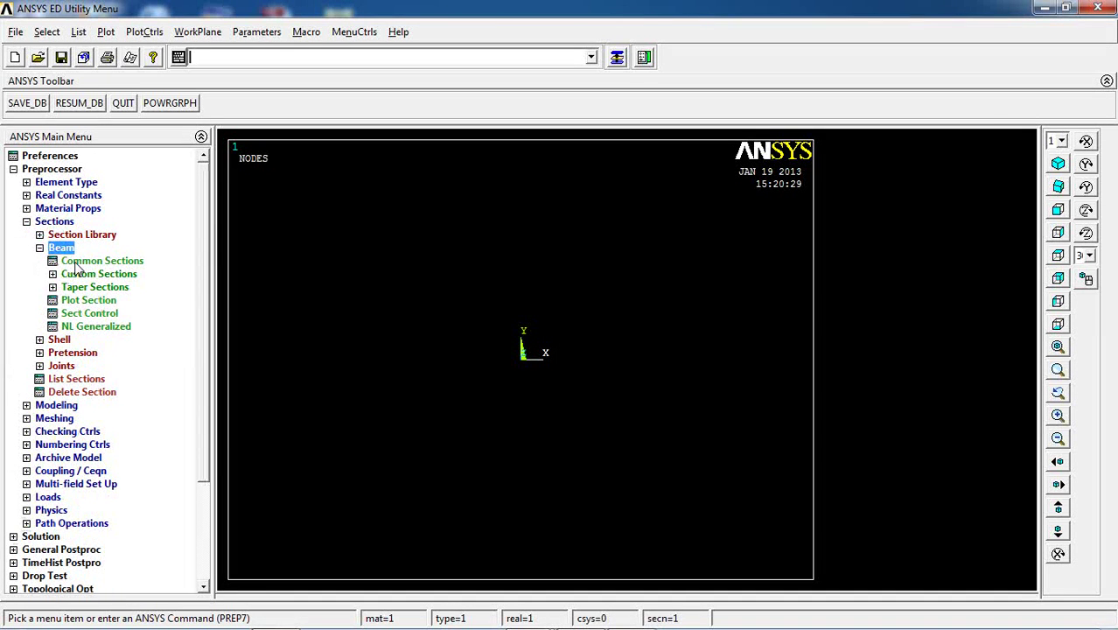
left_click(78, 262)
left_click_drag(944, 39, 761, 107)
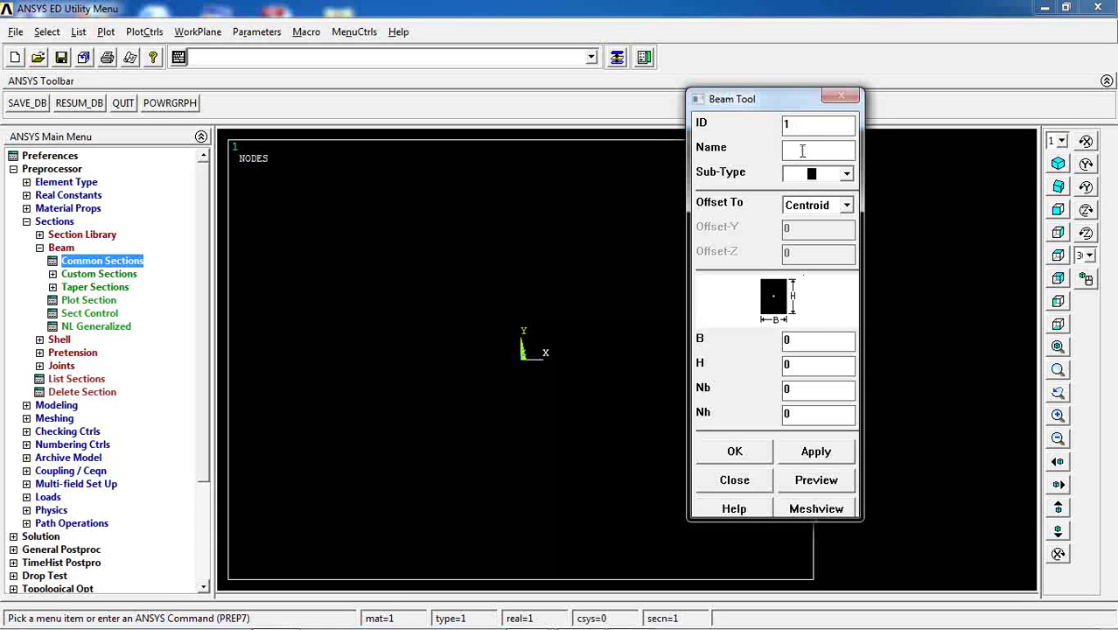
type("Beam01")
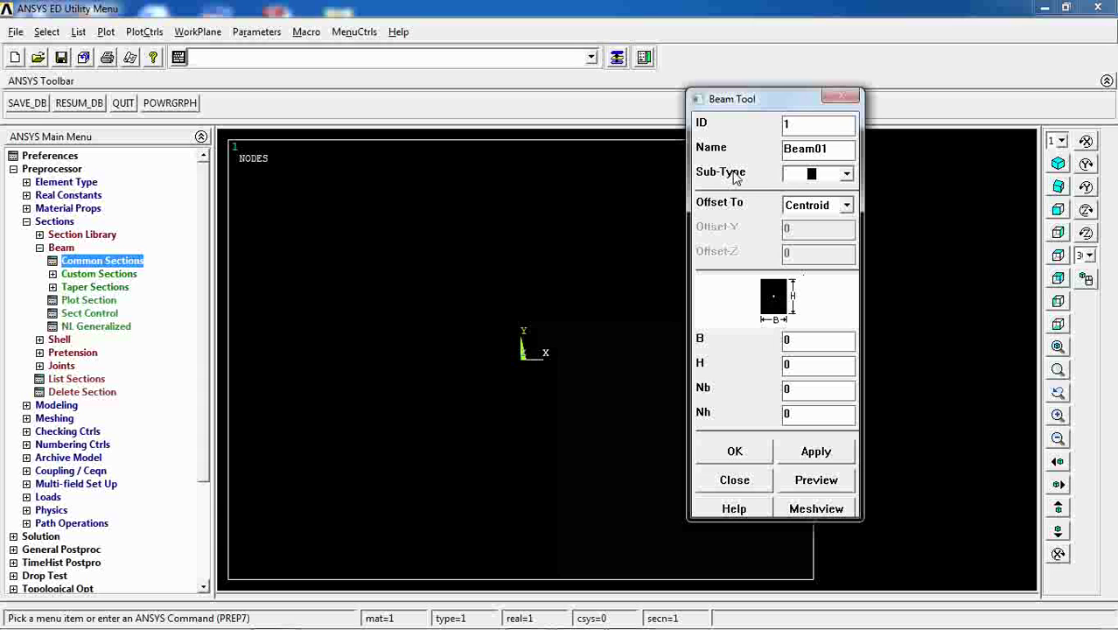
left_click(813, 175)
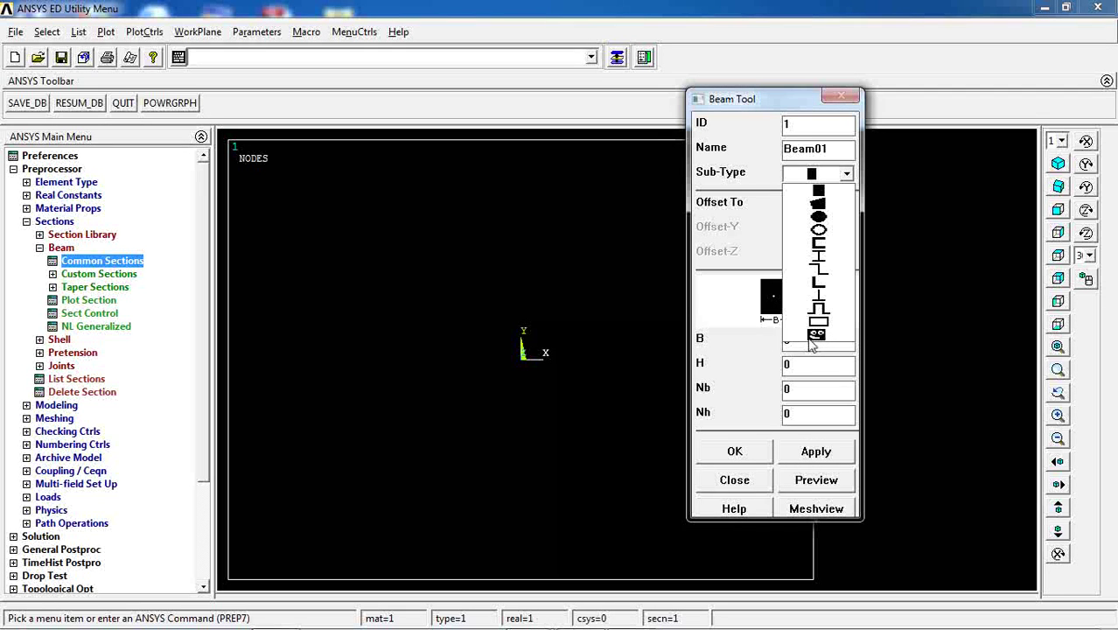
left_click(822, 219)
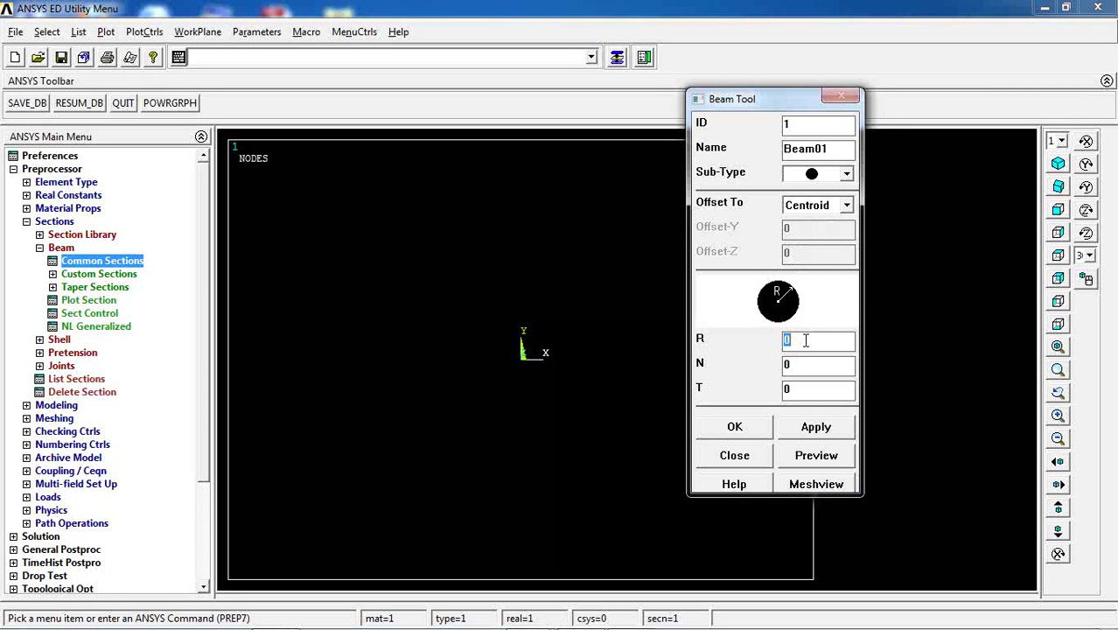
Step: Set the circular section to R 20, N 12 and T 20, preview its mesh and accept the section
type("2")
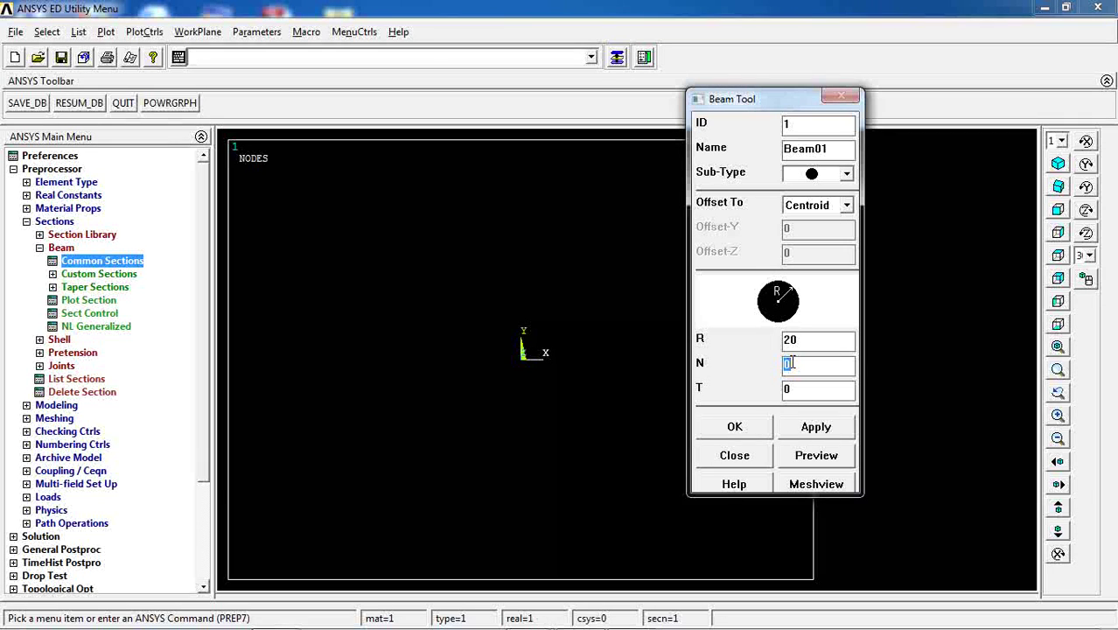
type("1")
type("2")
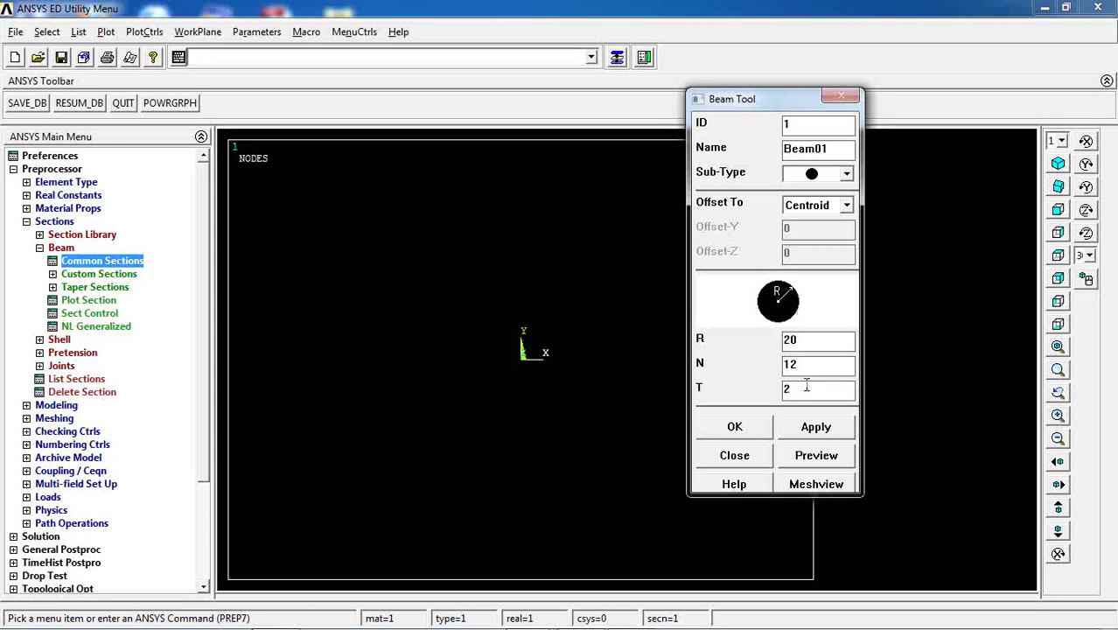
left_click(802, 487)
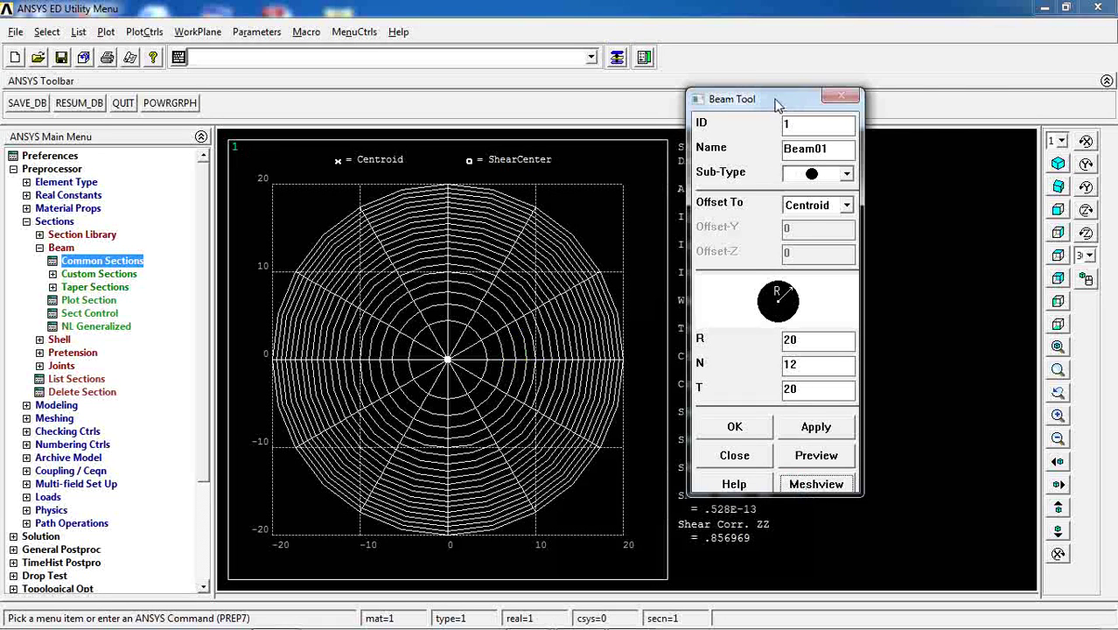
left_click_drag(778, 103, 878, 99)
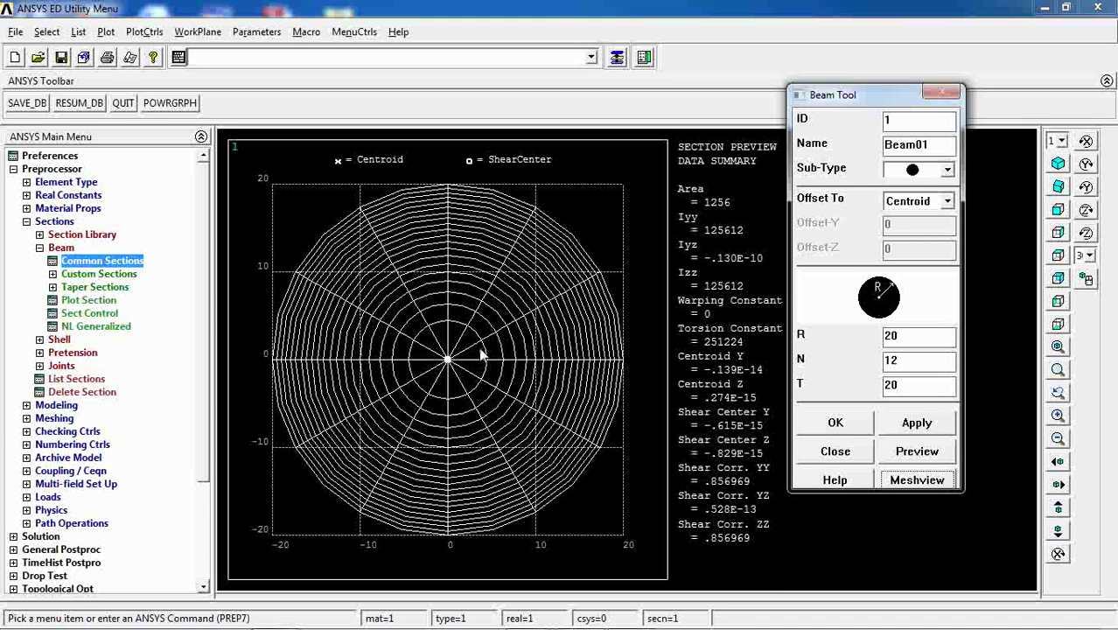
left_click(834, 422)
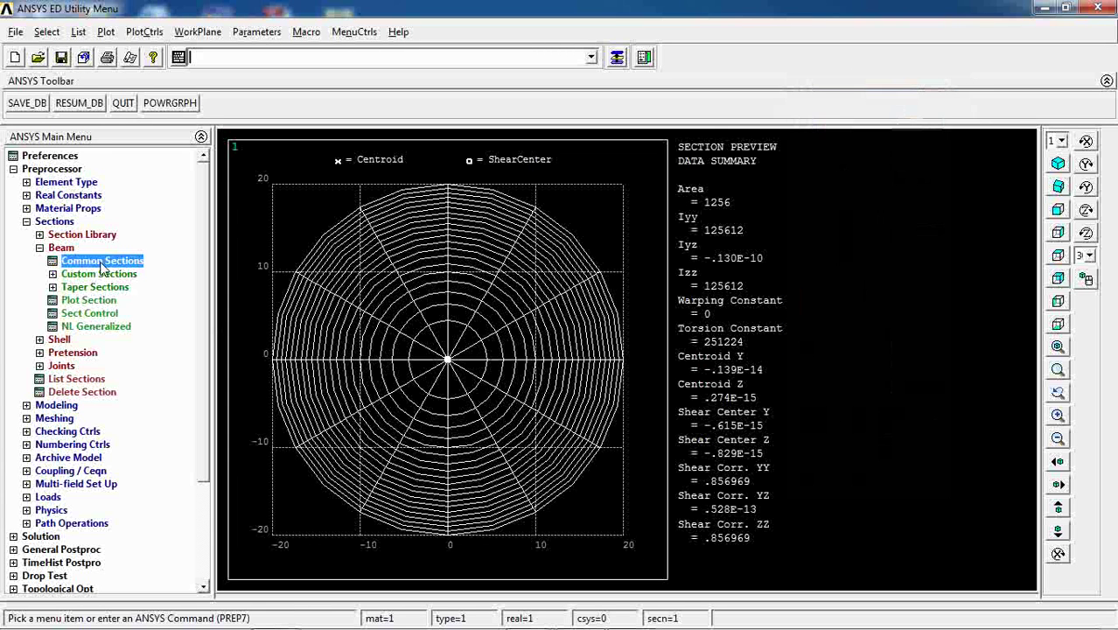
Step: Create the first keypoint in the active coordinate system at X 0, Y 0
left_click(59, 222)
left_click(56, 235)
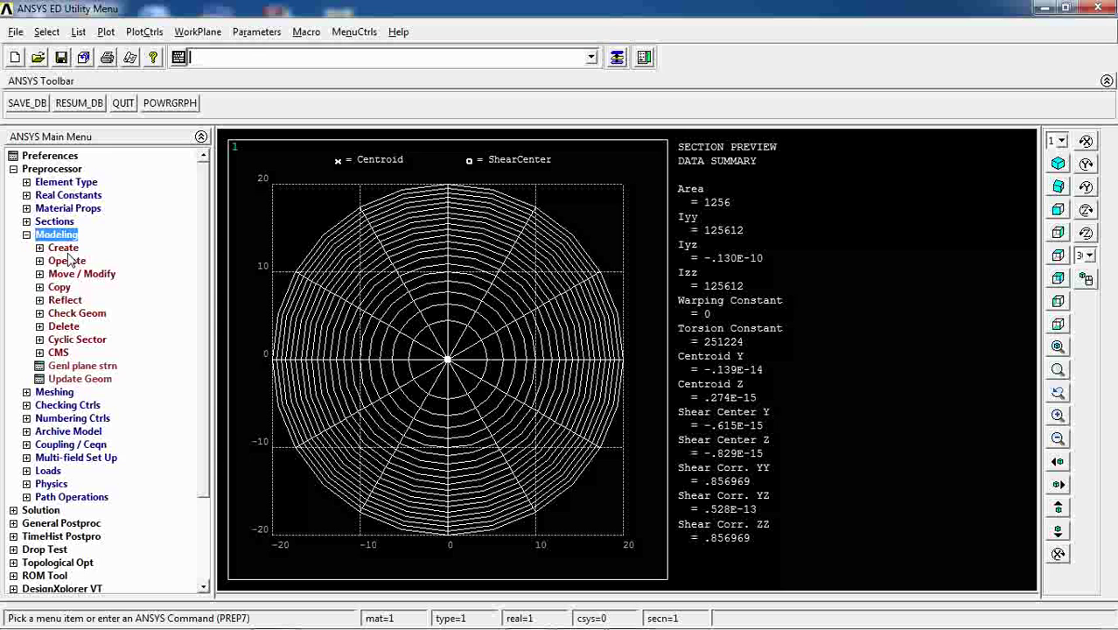
left_click(63, 248)
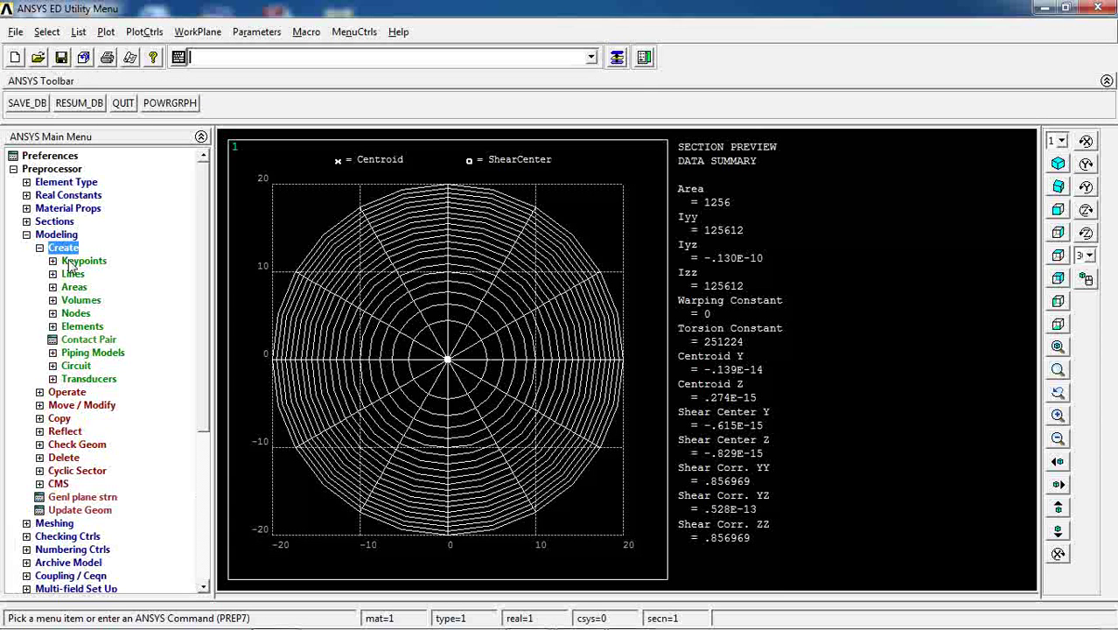
left_click(71, 262)
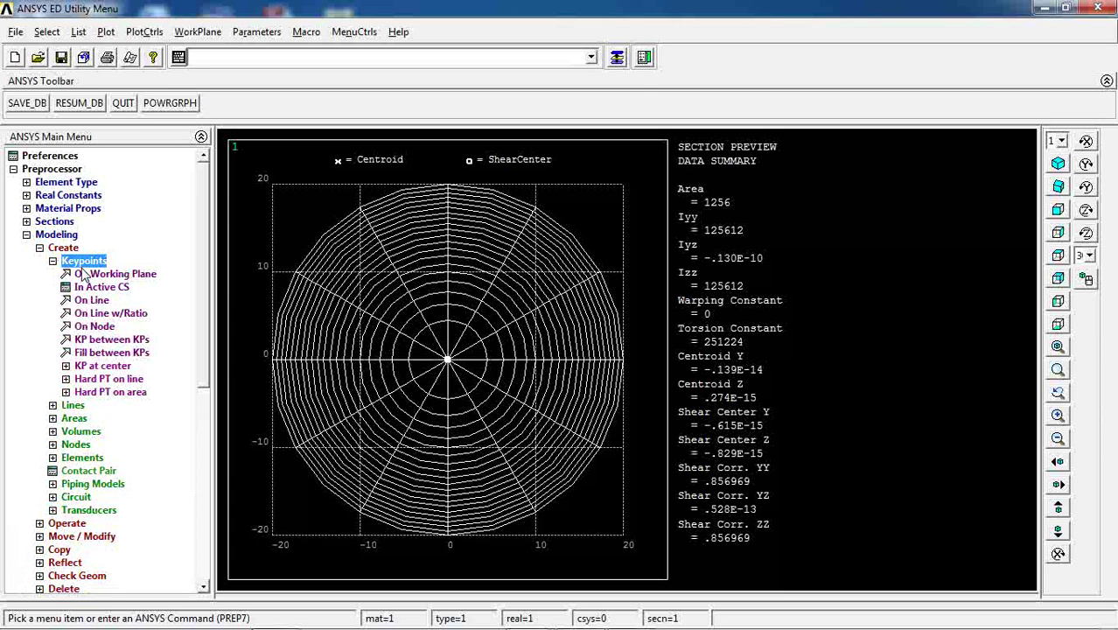
left_click(100, 287)
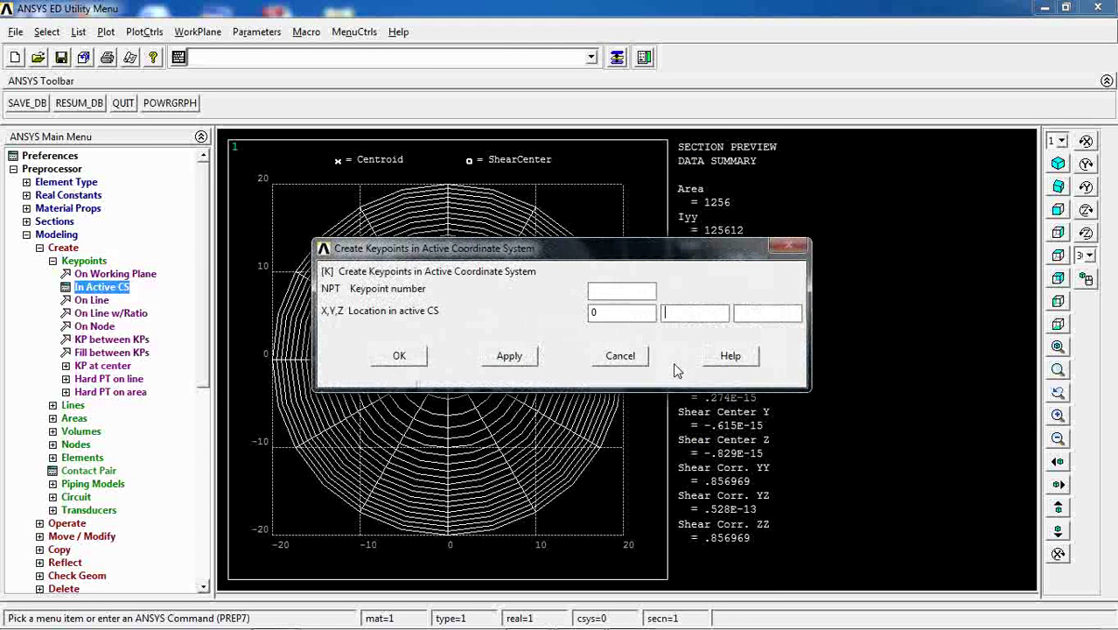
left_click(509, 356)
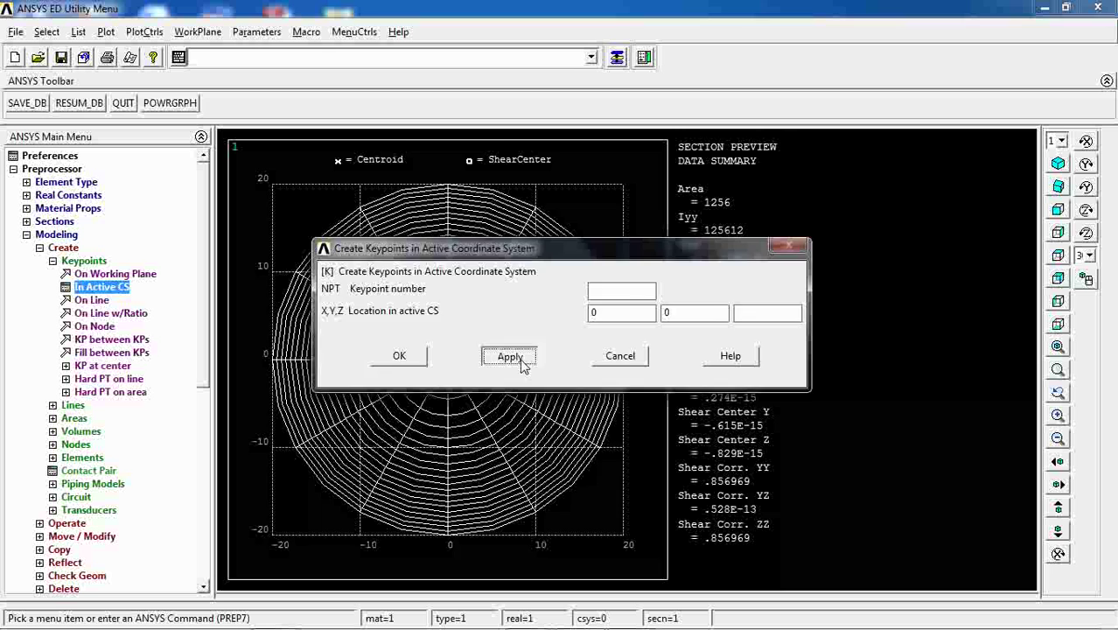
Step: Create two more keypoints along the X axis at X 100 and X 200, both with Y 0
double_click(607, 314)
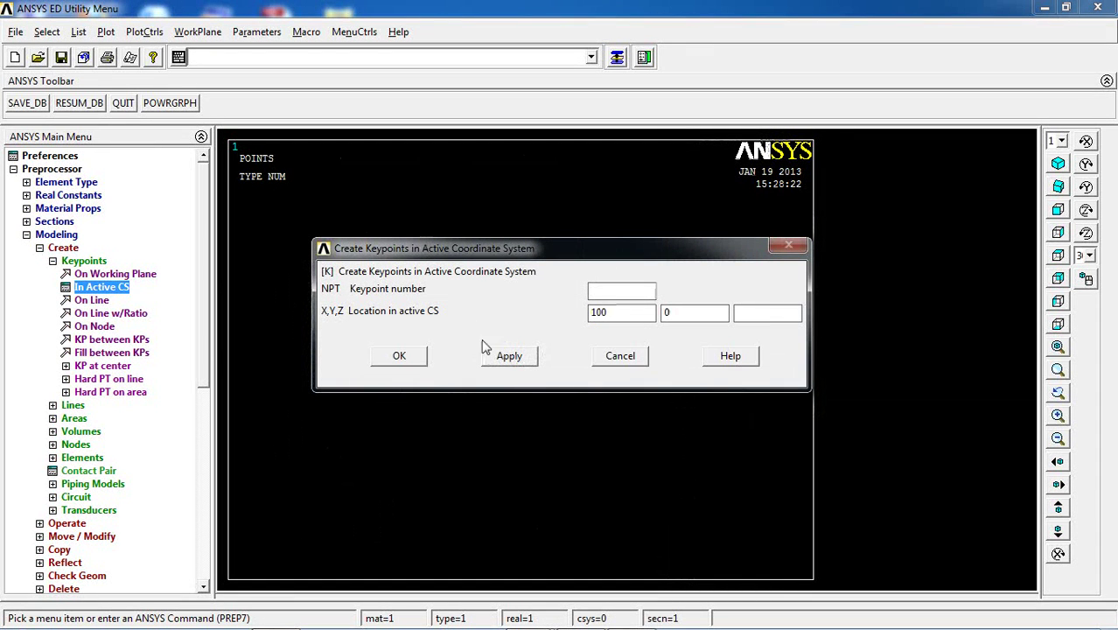
left_click(508, 355)
double_click(602, 312)
type("2")
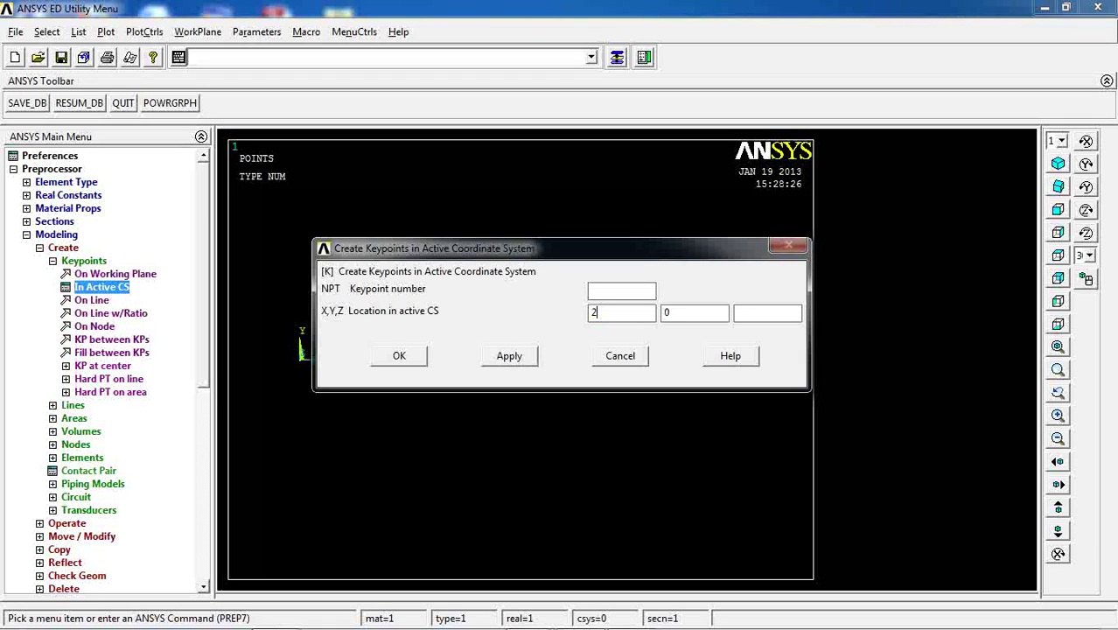
left_click(415, 356)
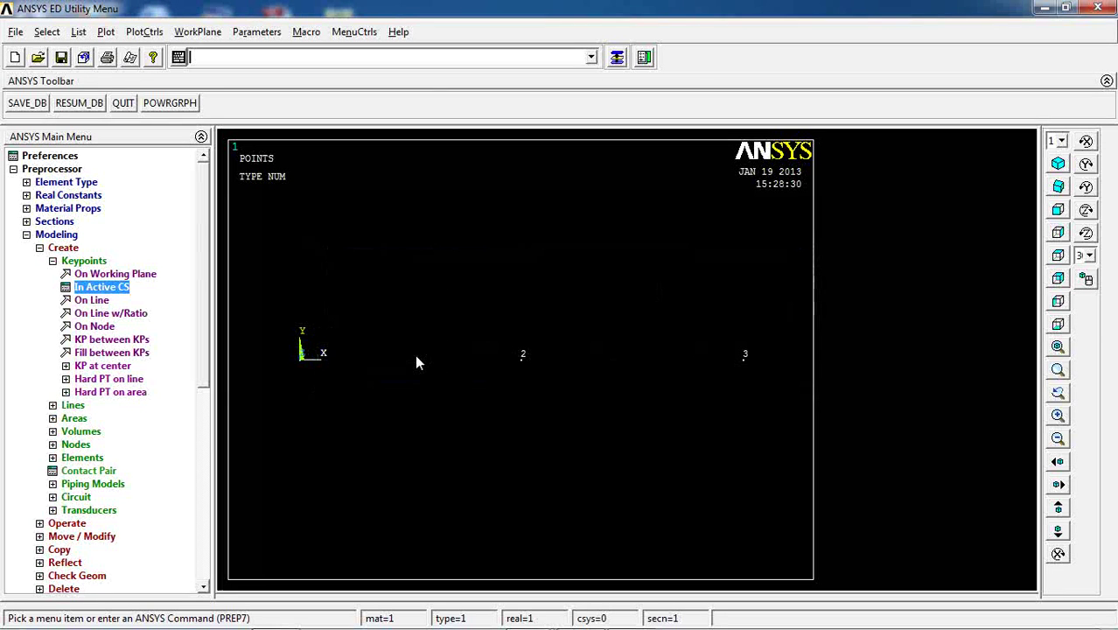
Step: Create straight lines from keypoint 1 to keypoint 2 and from keypoint 2 to keypoint 3
left_click(84, 261)
left_click(74, 274)
left_click(86, 287)
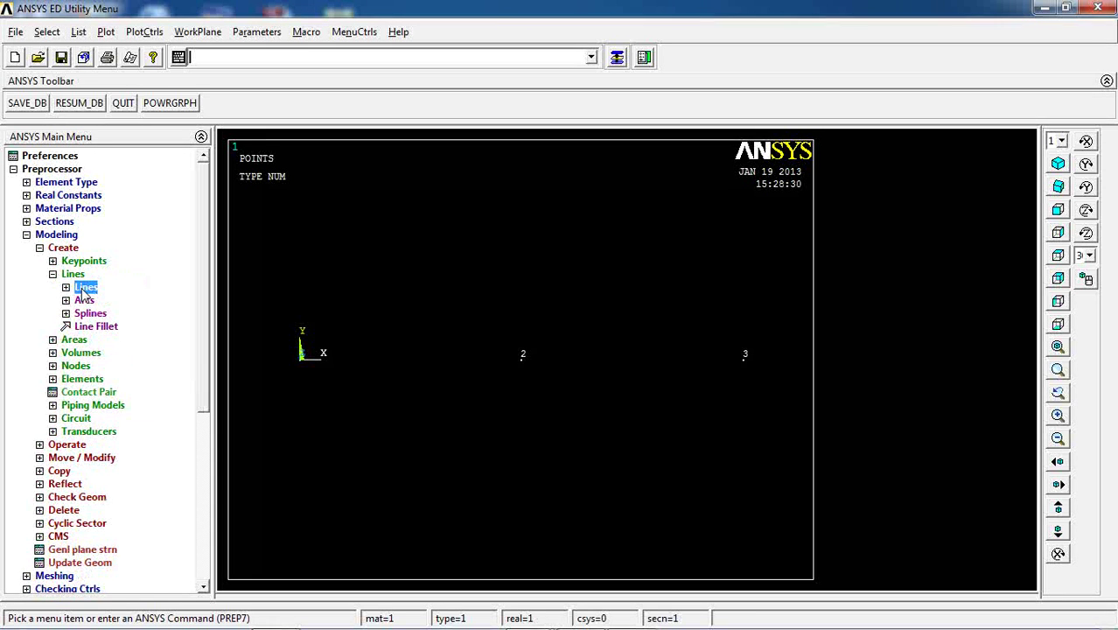
left_click(96, 301)
left_click(534, 418)
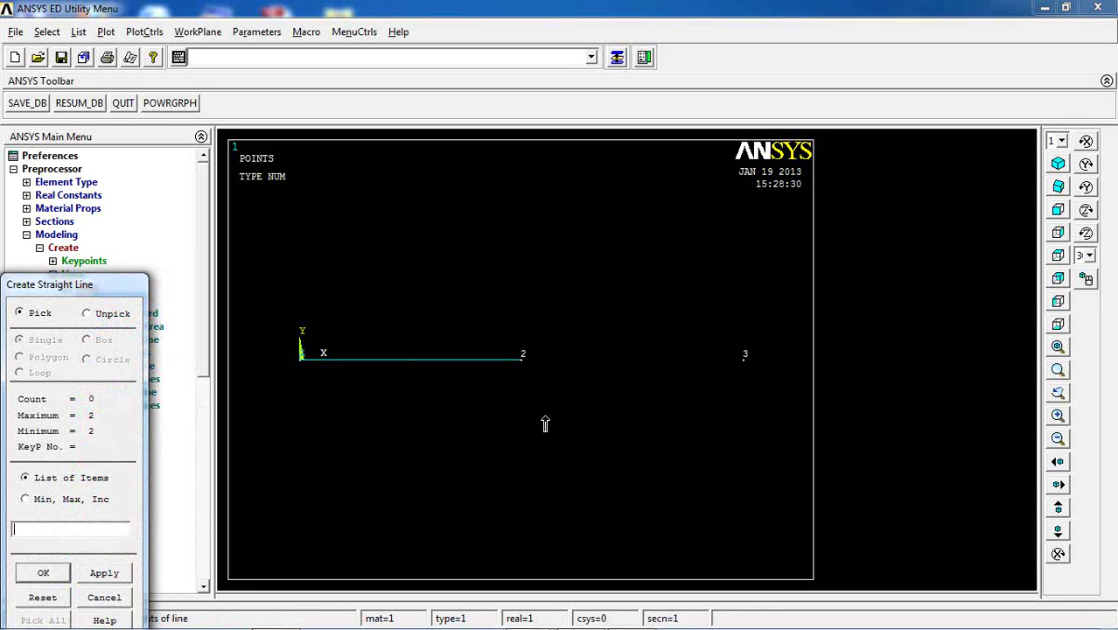
left_click(738, 442)
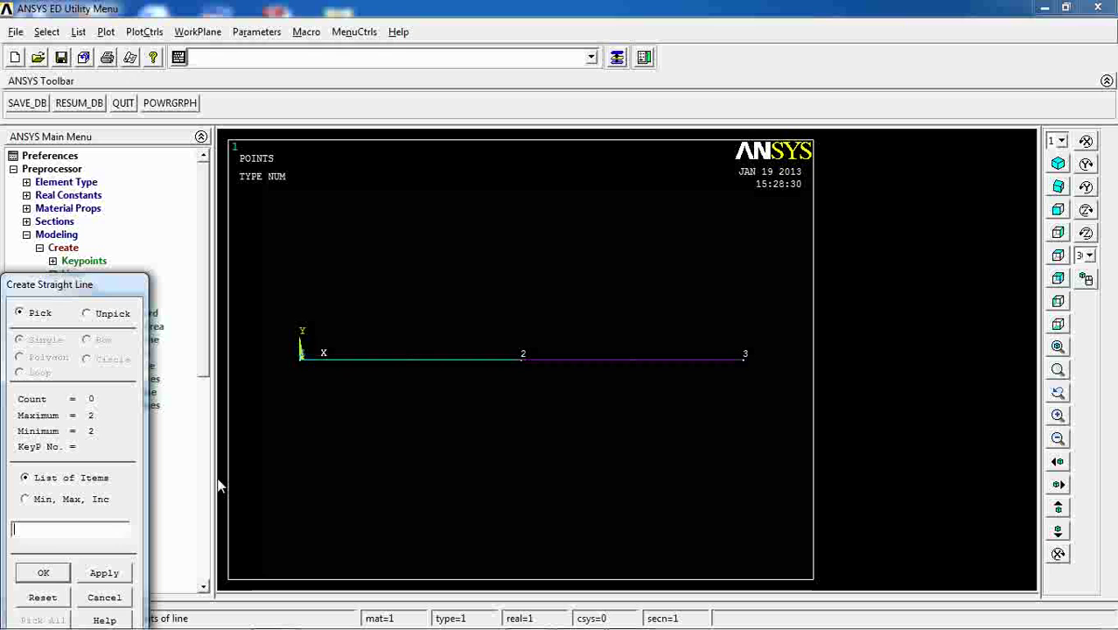
left_click(43, 573)
Step: Set the manual element size on all lines to 50 element divisions, leaving the edge length blank
left_click(56, 238)
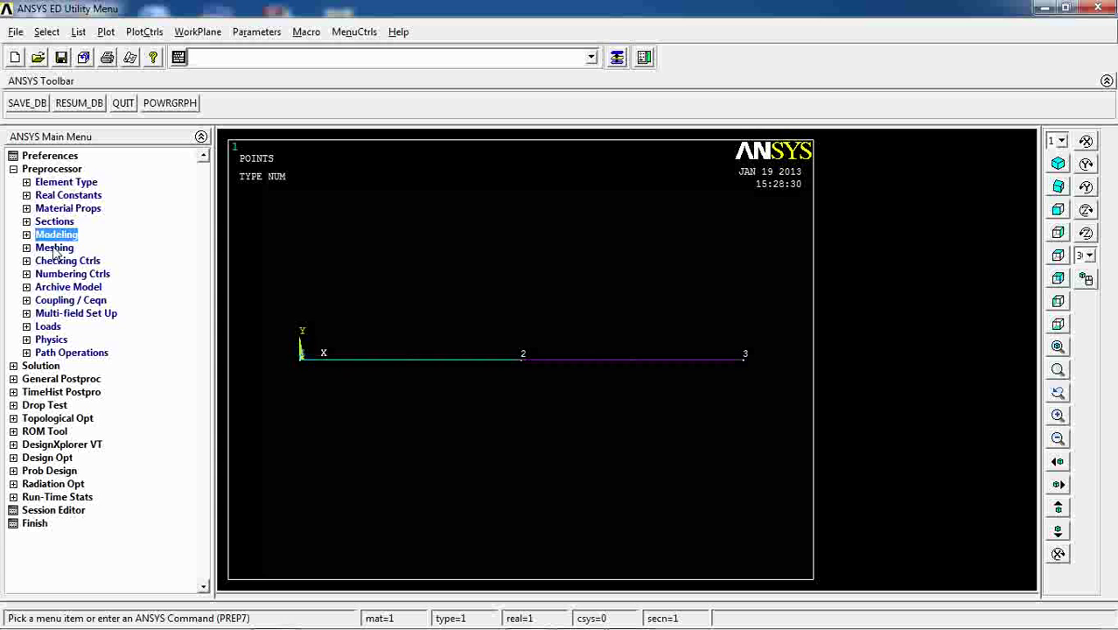
left_click(54, 250)
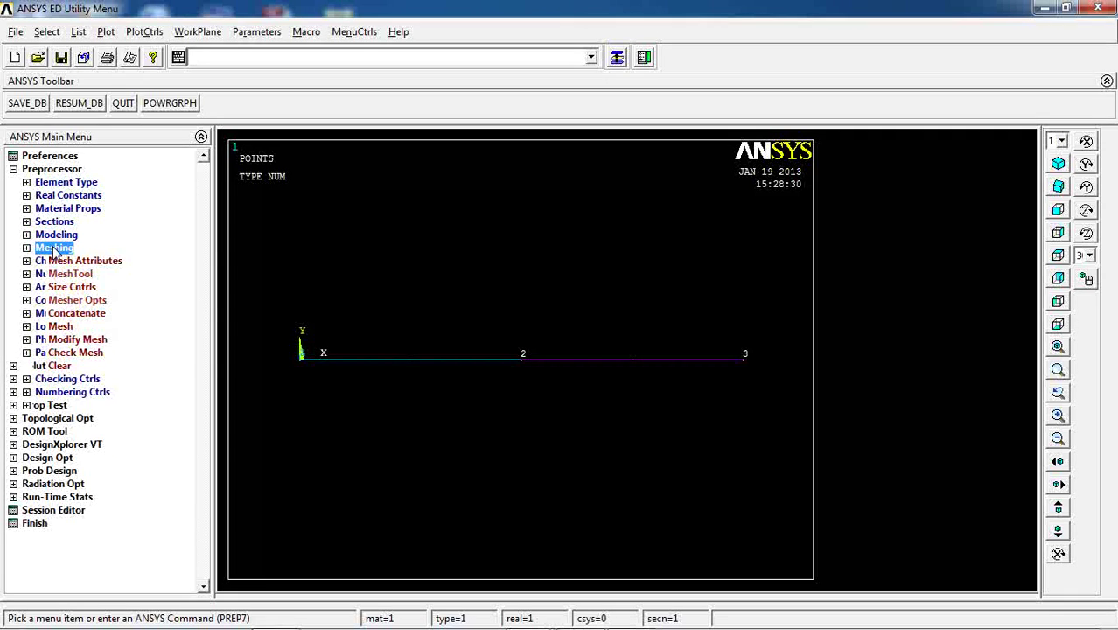
left_click(70, 288)
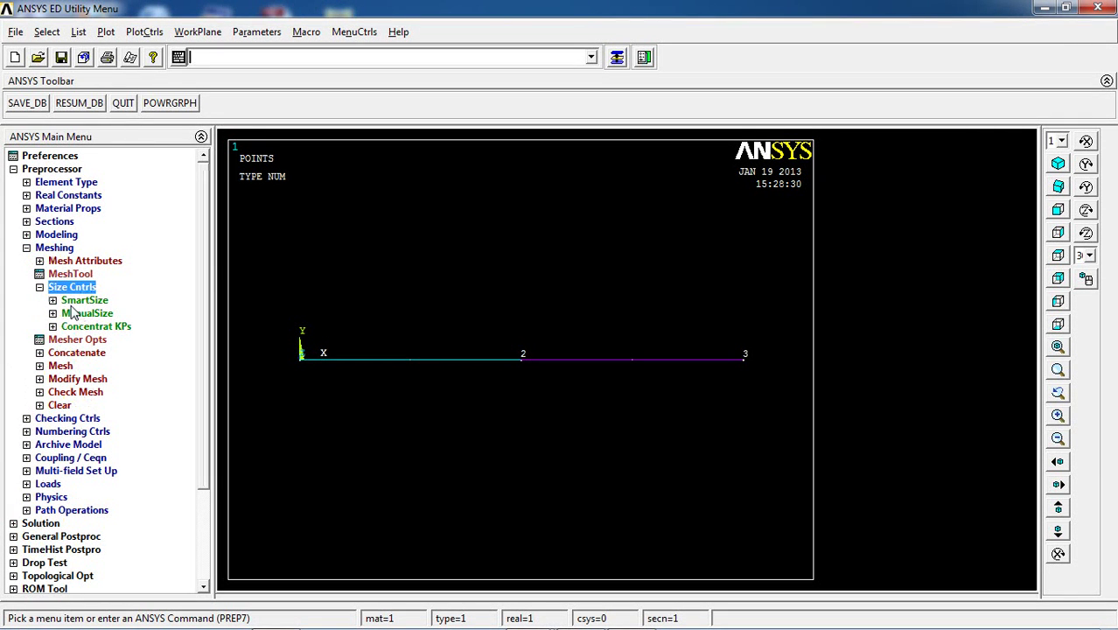
left_click(74, 313)
left_click(86, 353)
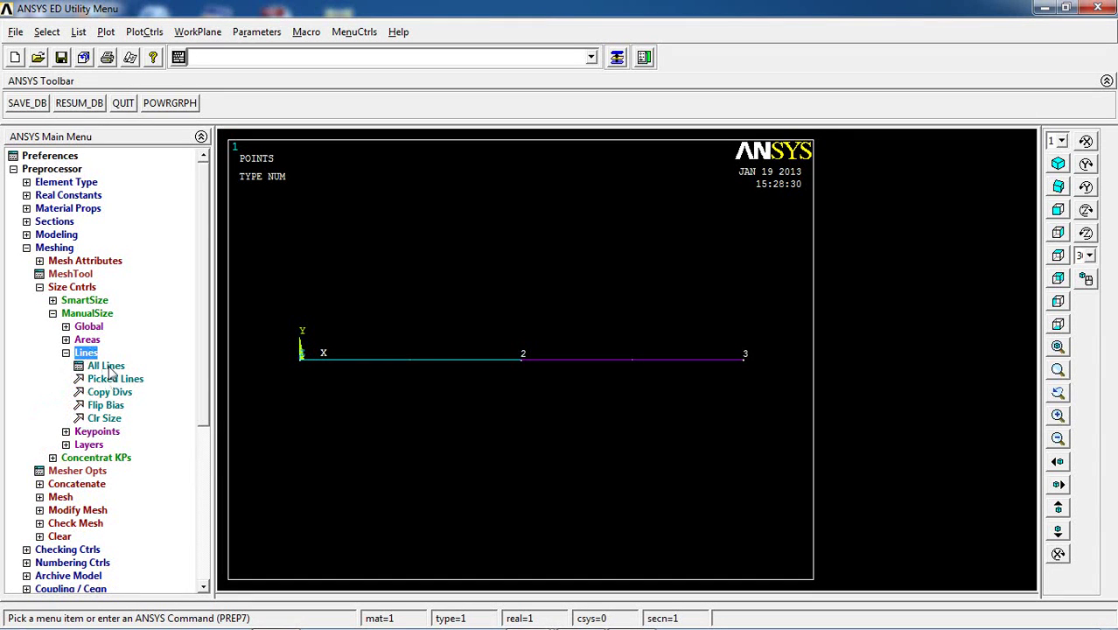
left_click(106, 367)
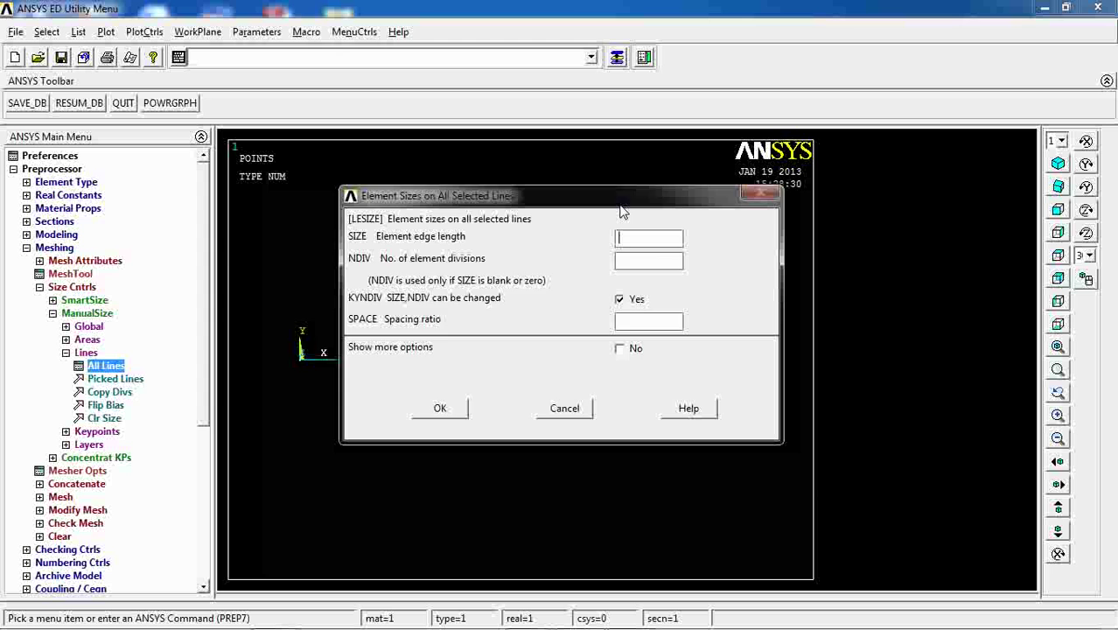
left_click_drag(625, 201, 815, 239)
left_click(843, 295)
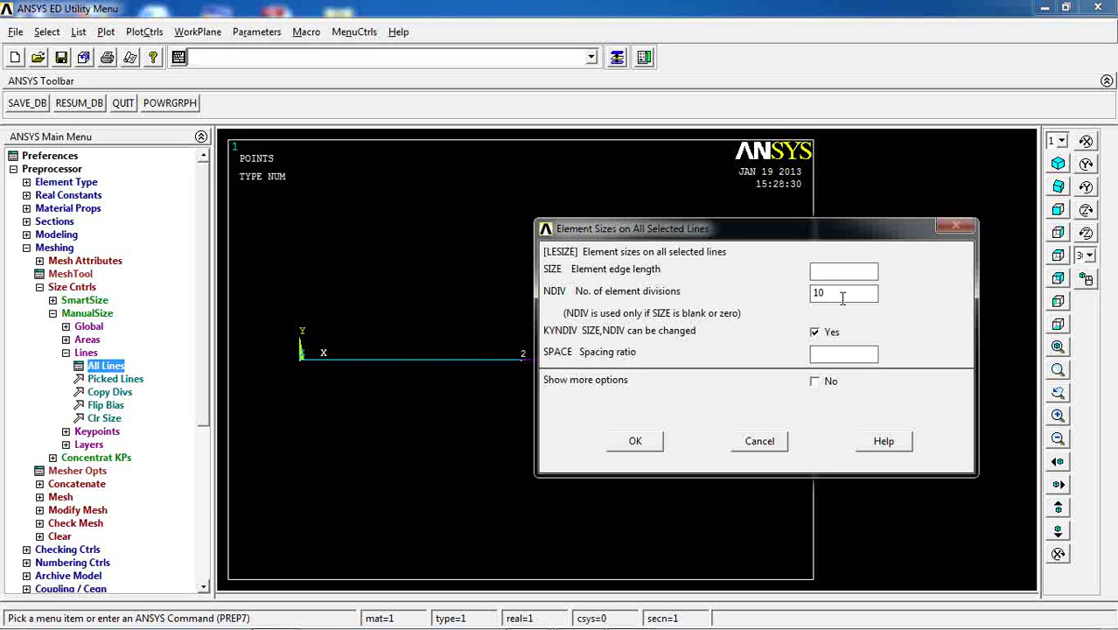
type("50")
left_click(637, 441)
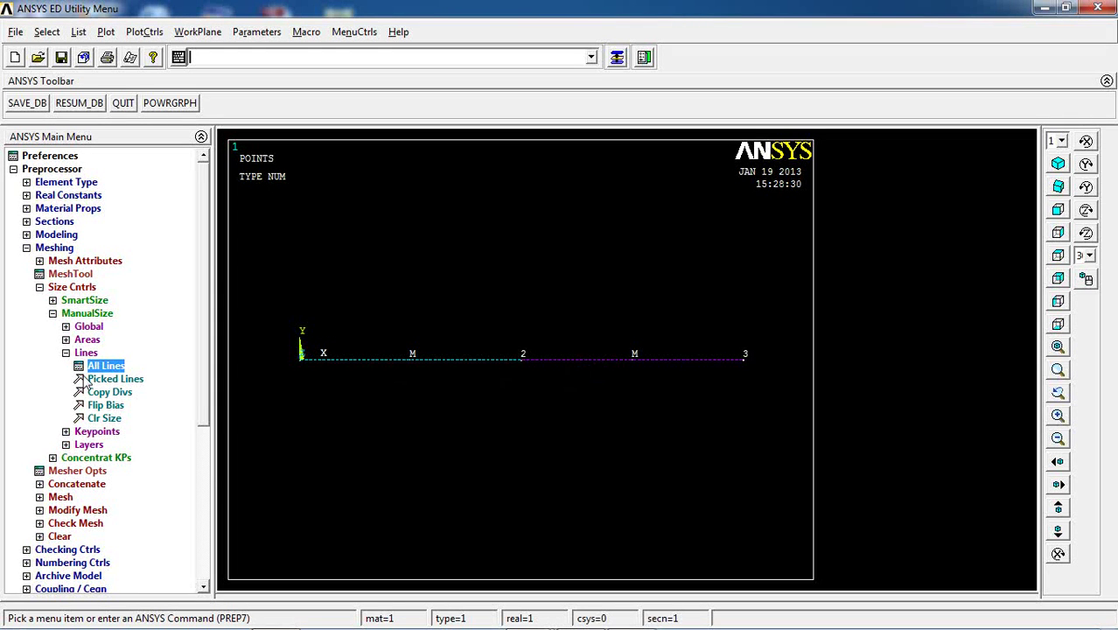
Step: Mesh both beam lines with the assigned line divisions
left_click(84, 315)
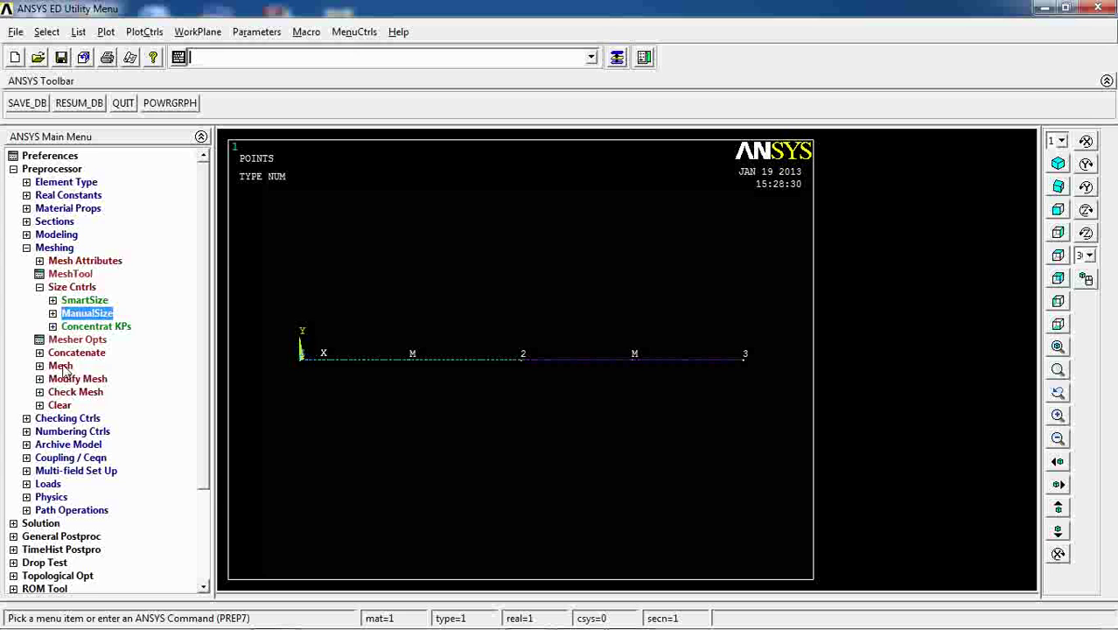
left_click(74, 367)
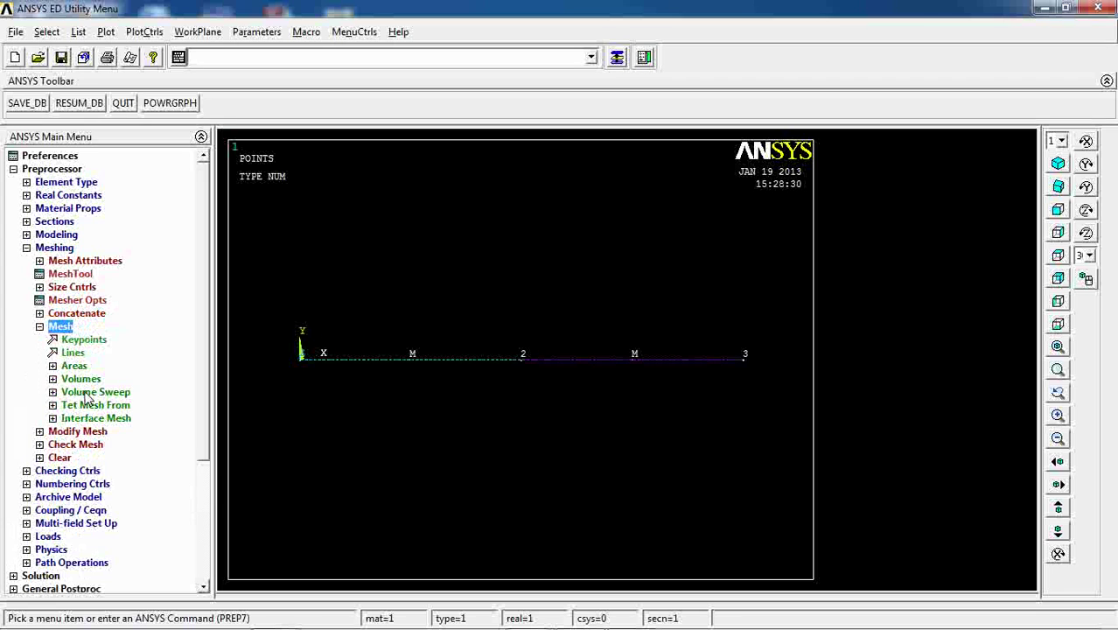
left_click(72, 353)
left_click(342, 387)
left_click(617, 446)
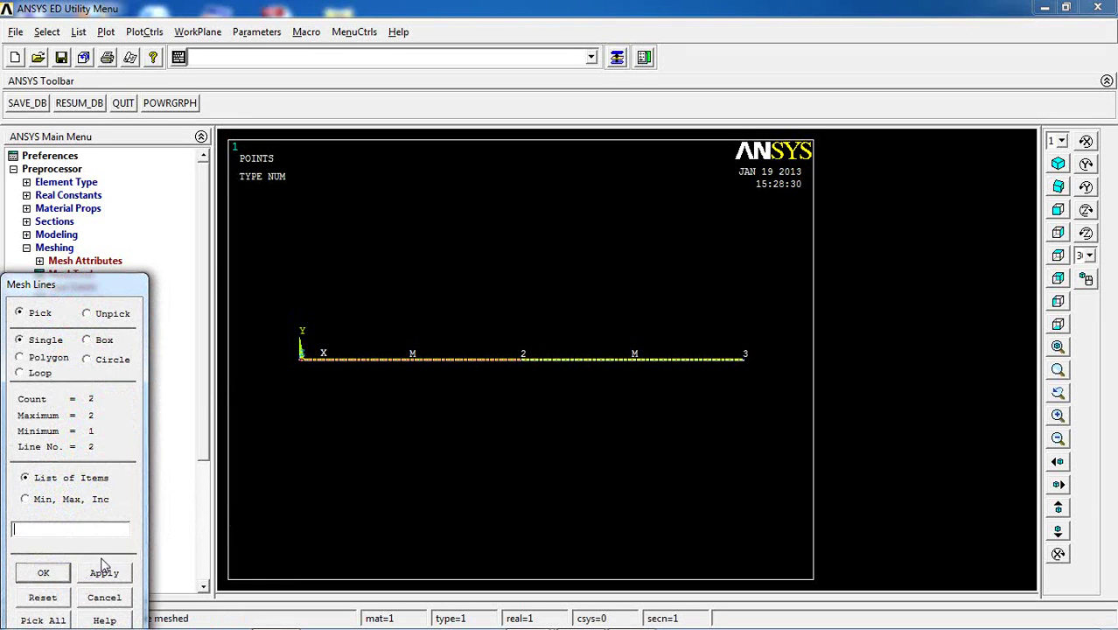
left_click(44, 572)
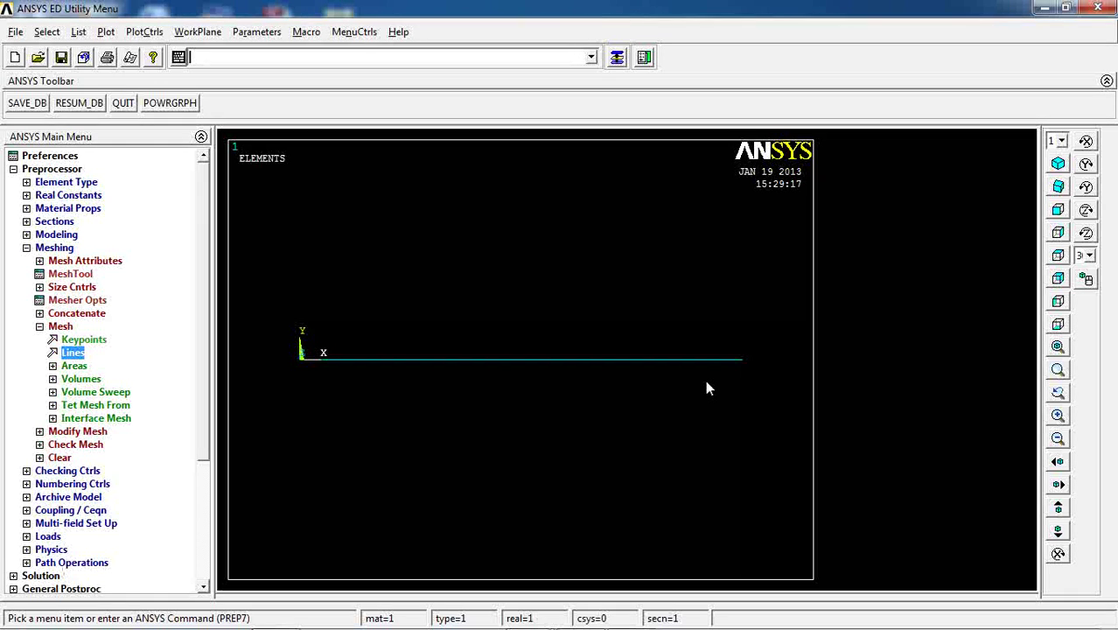
left_click(39, 327)
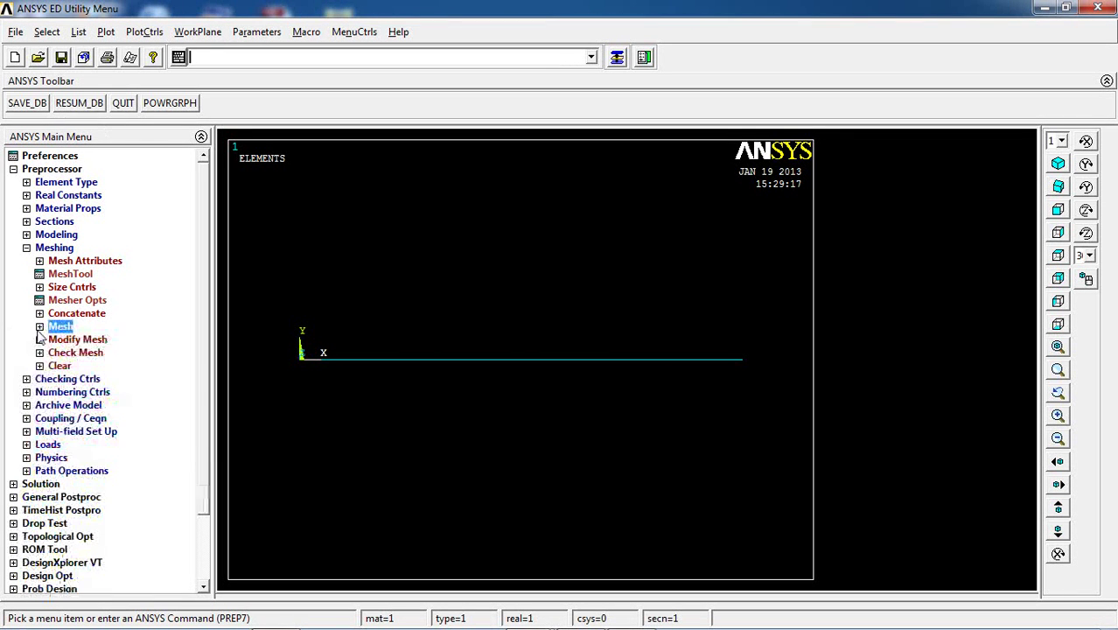
left_click(27, 248)
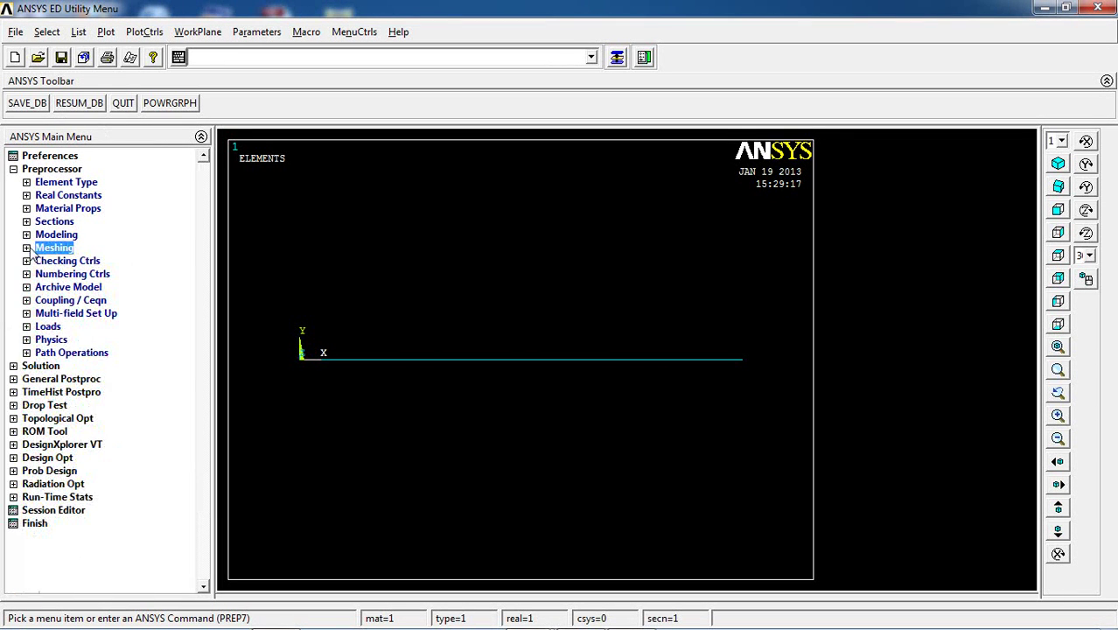
Step: Define a new analysis of type Static
left_click(45, 327)
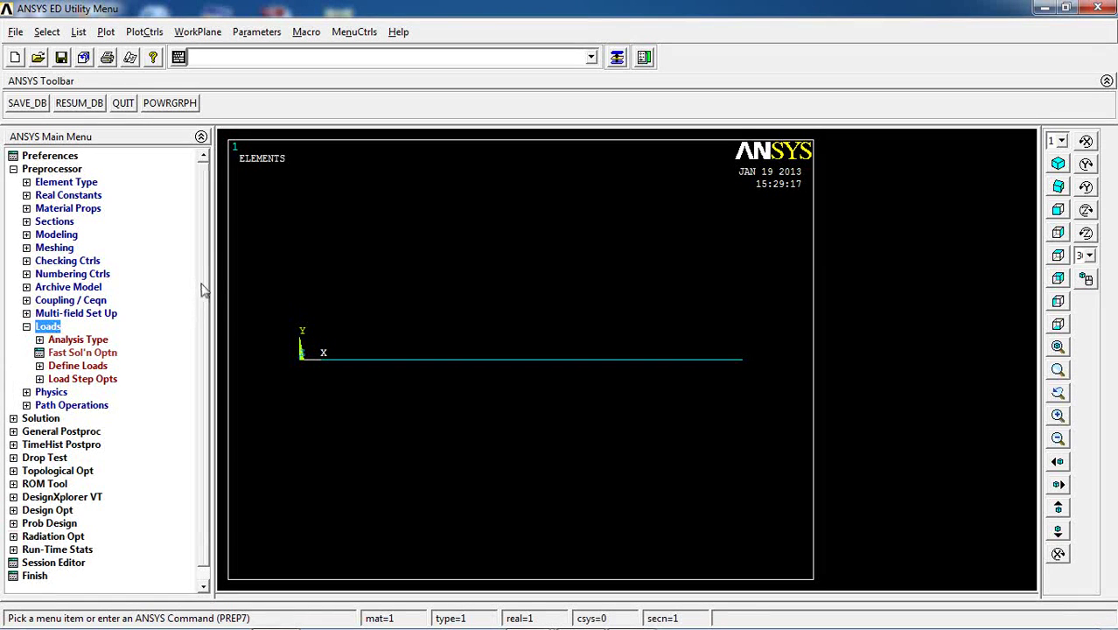
left_click(70, 328)
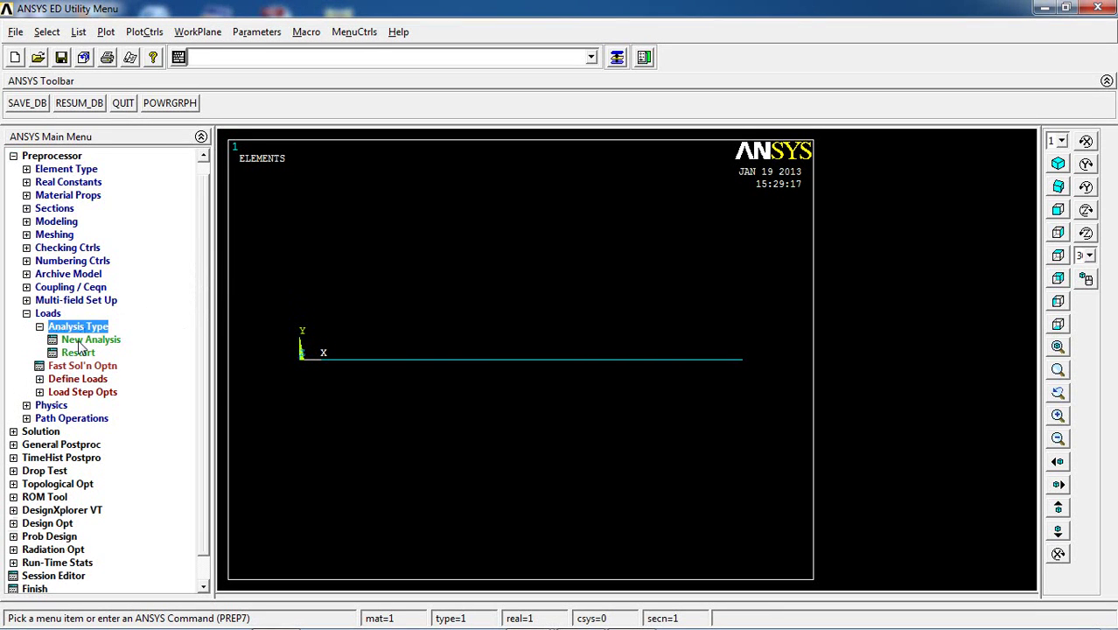
left_click(81, 341)
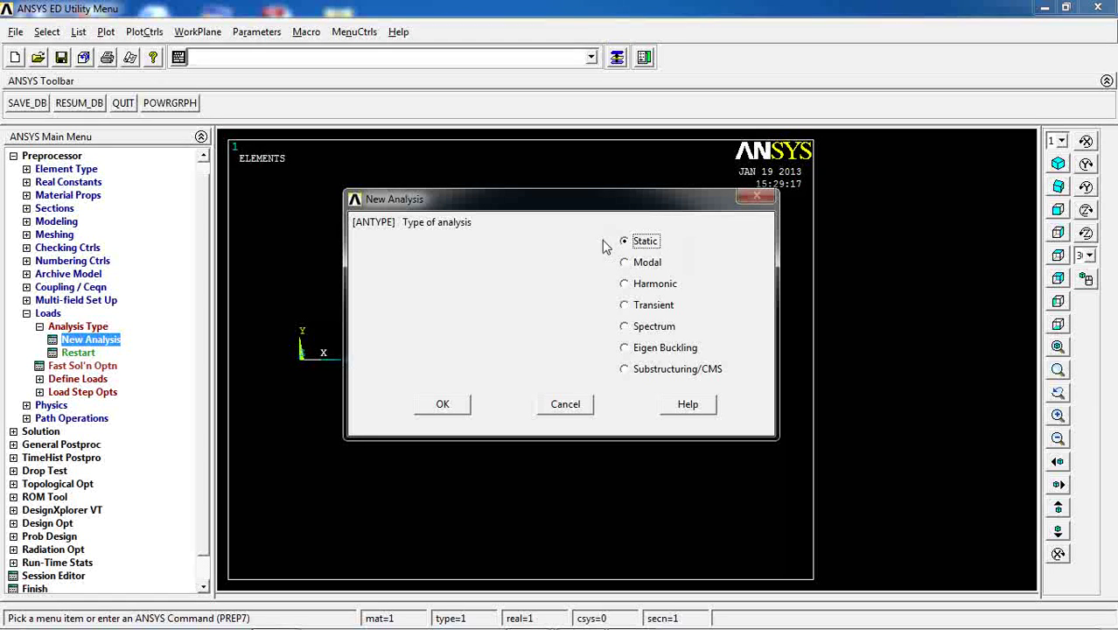
left_click(442, 405)
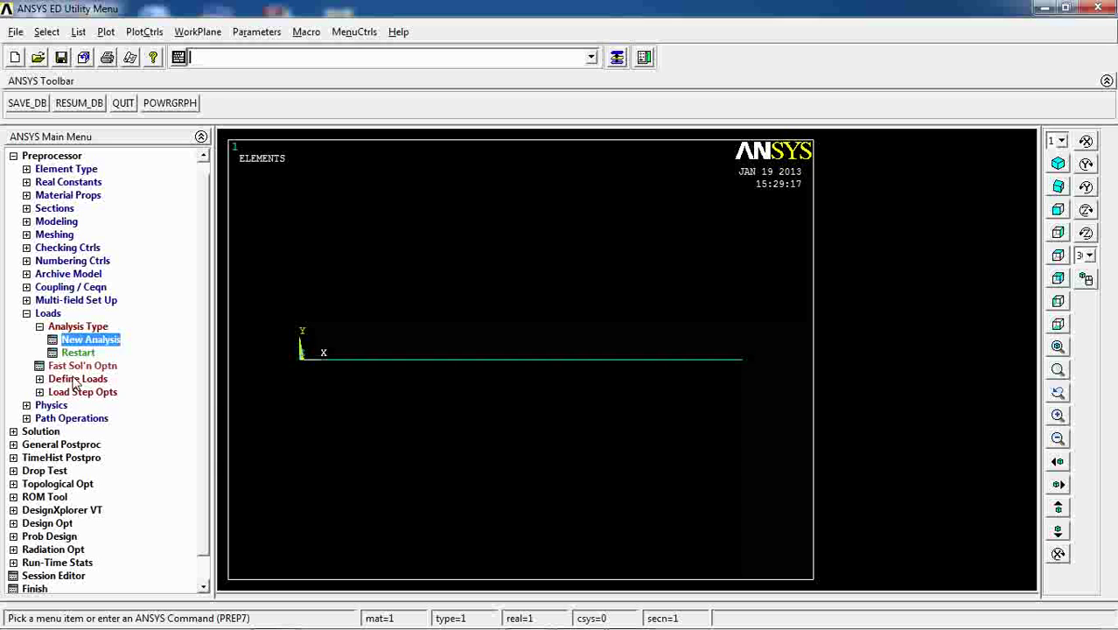
Step: Apply a structural displacement constraint on the keypoint at the origin, fixing All DOF as a constant value
left_click(70, 379)
scroll(202, 306, "down", 1)
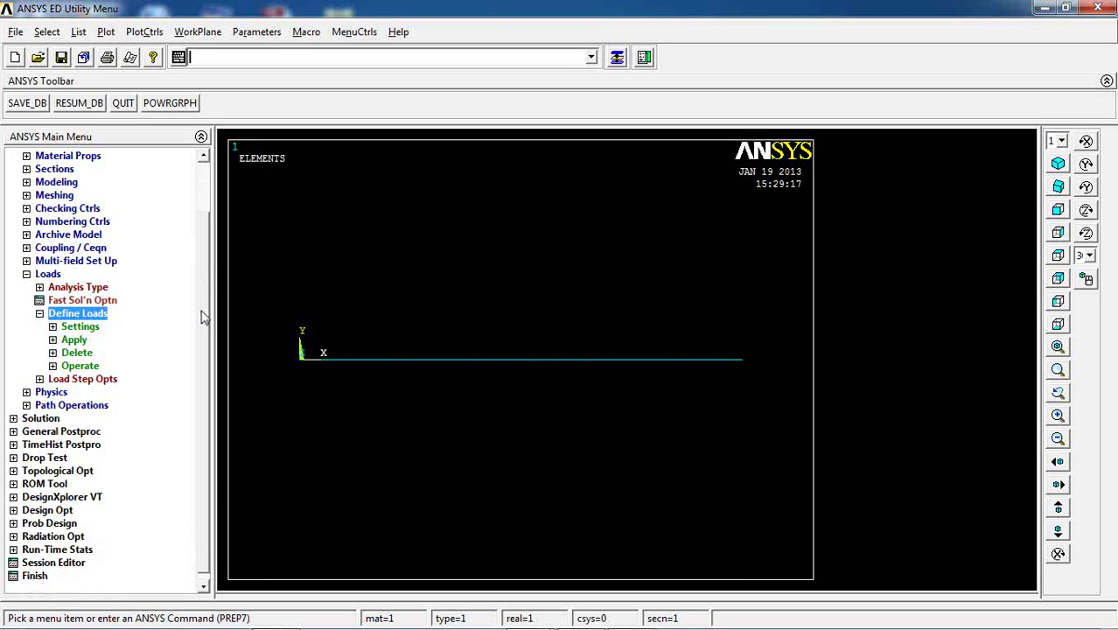
left_click(76, 341)
left_click(97, 354)
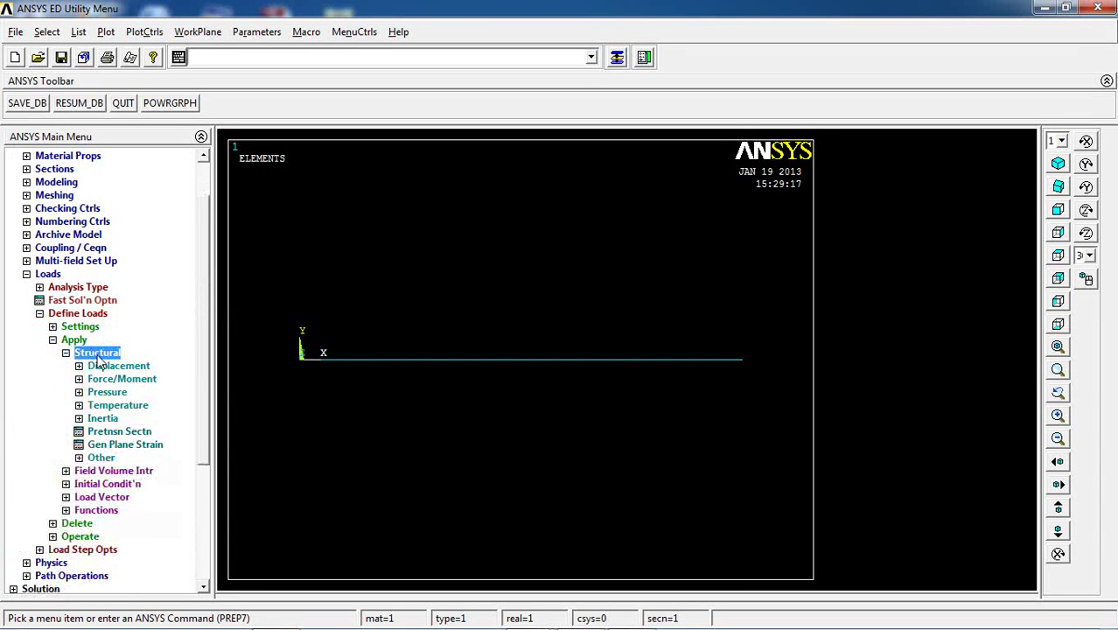
left_click(119, 367)
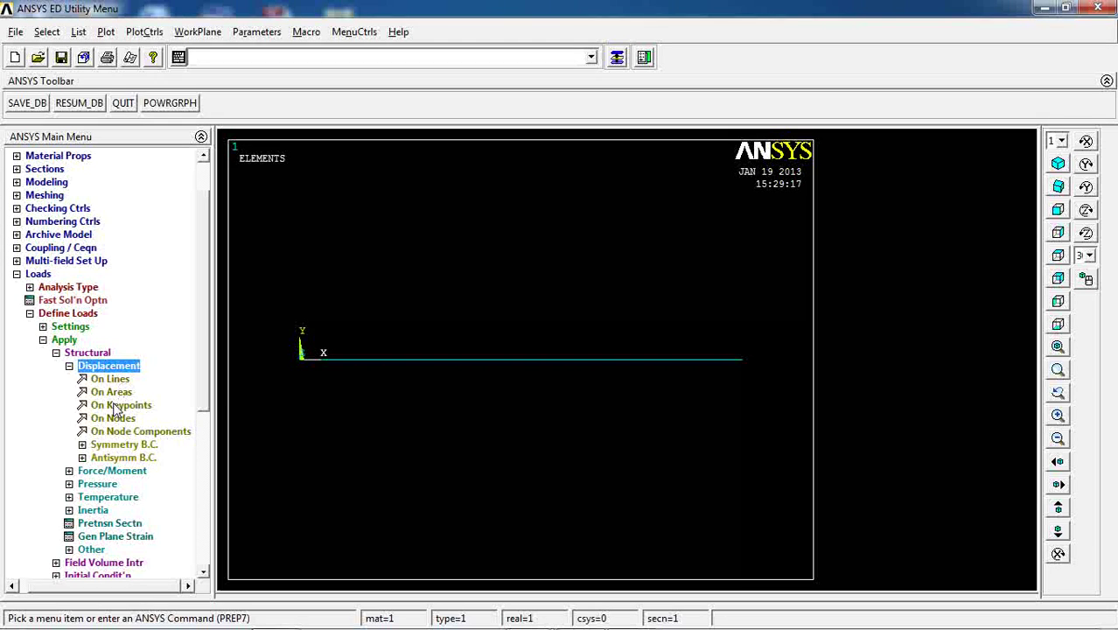
left_click(119, 406)
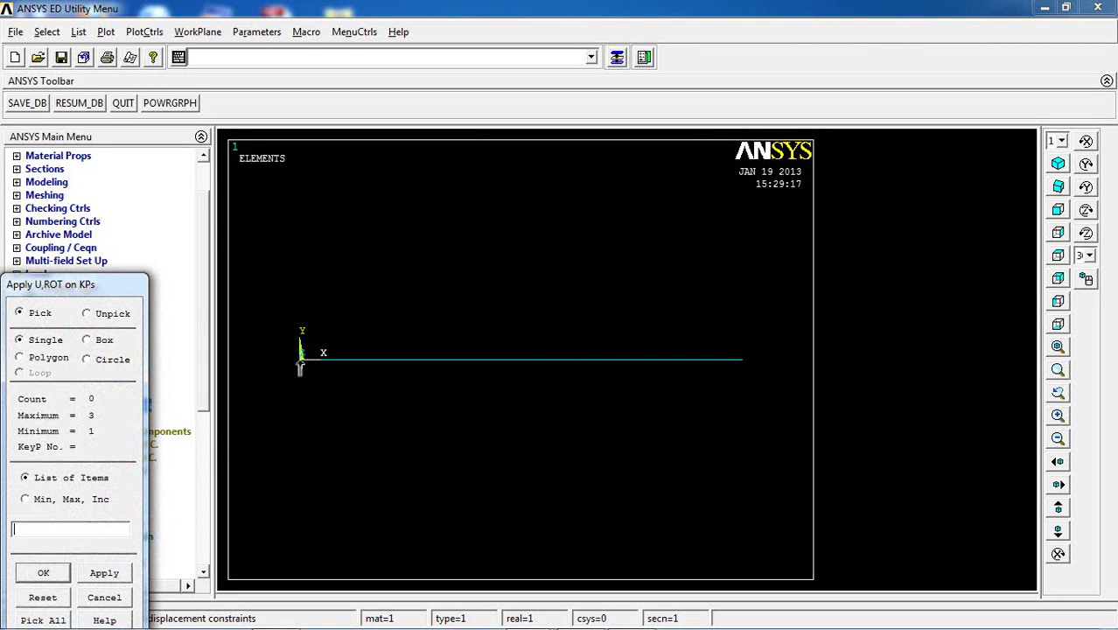
left_click(300, 357)
left_click(43, 572)
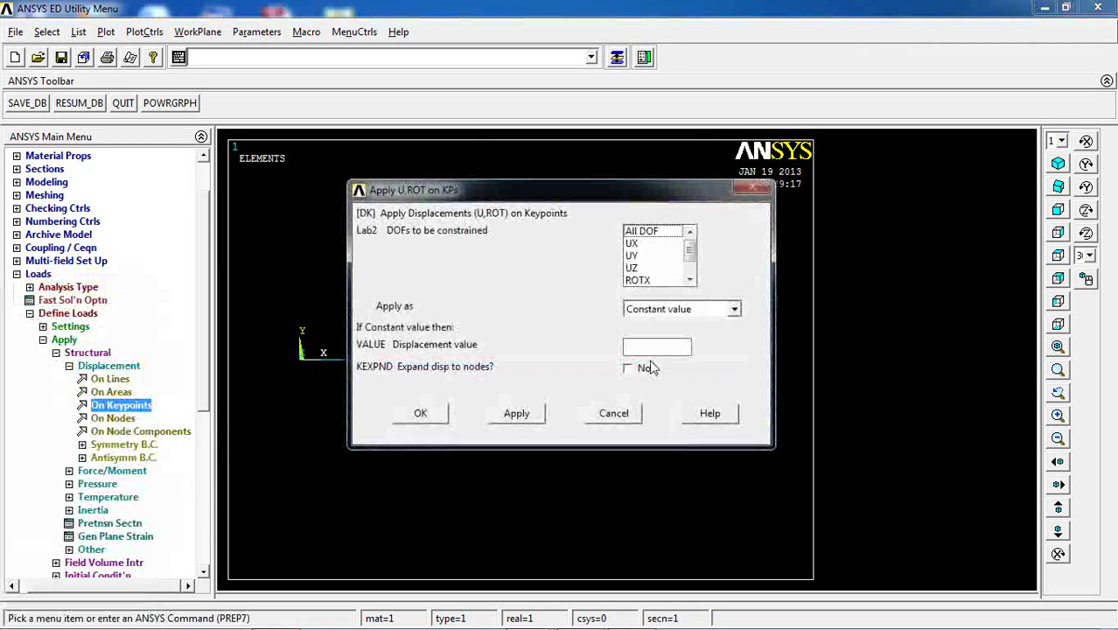
left_click(648, 233)
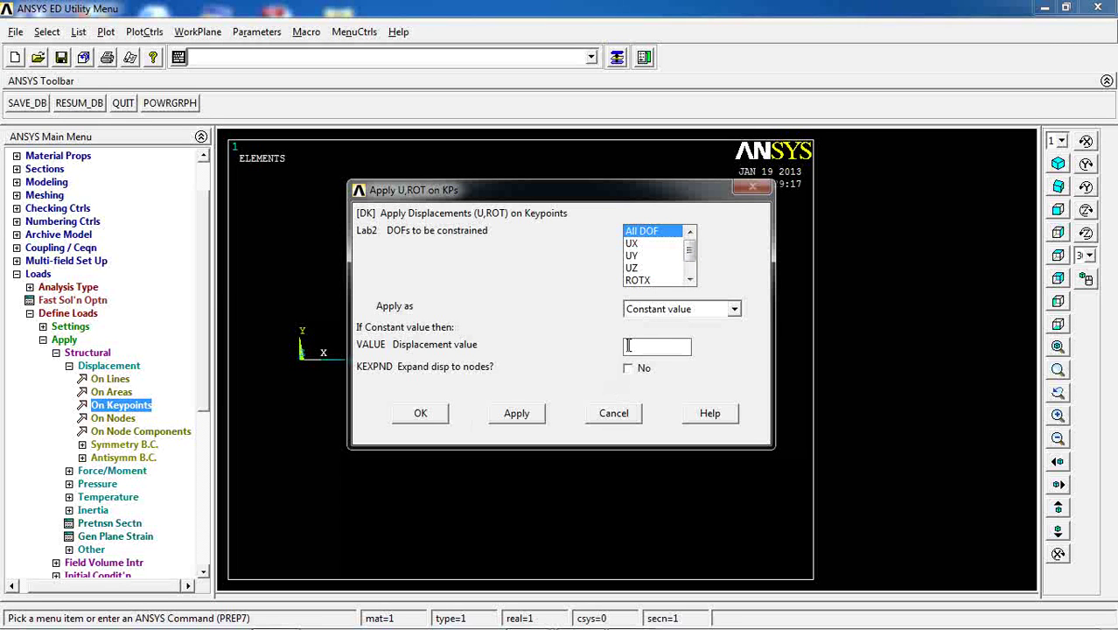
left_click(421, 413)
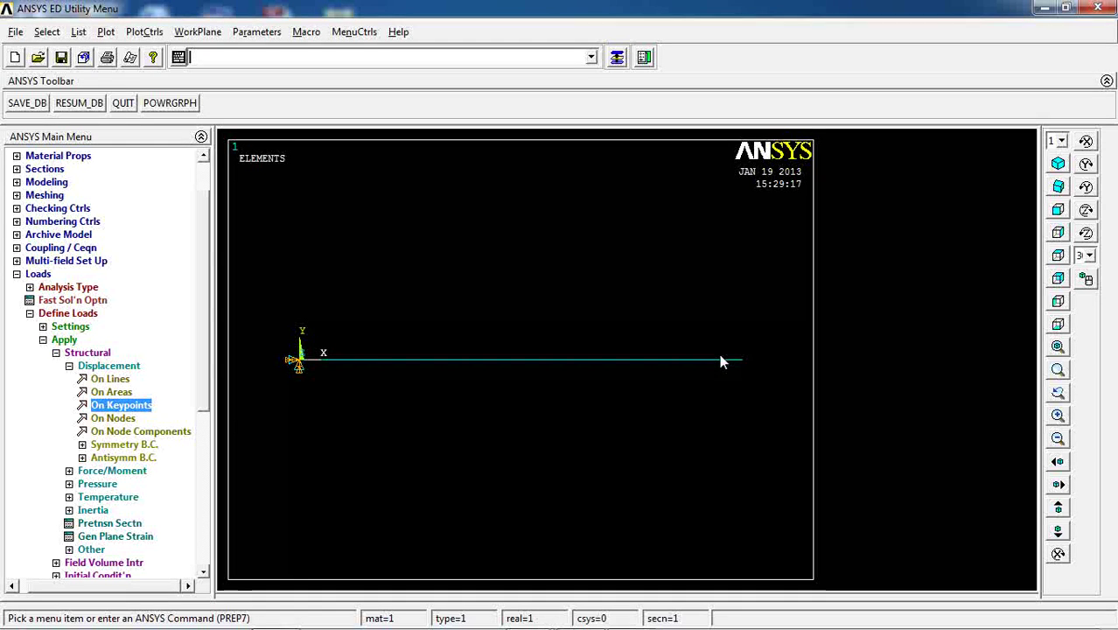
Step: Select only the line between keypoints 2 and 3, choosing Lines By Num/Pick From Full
left_click(98, 484)
left_click_drag(208, 350, 200, 396)
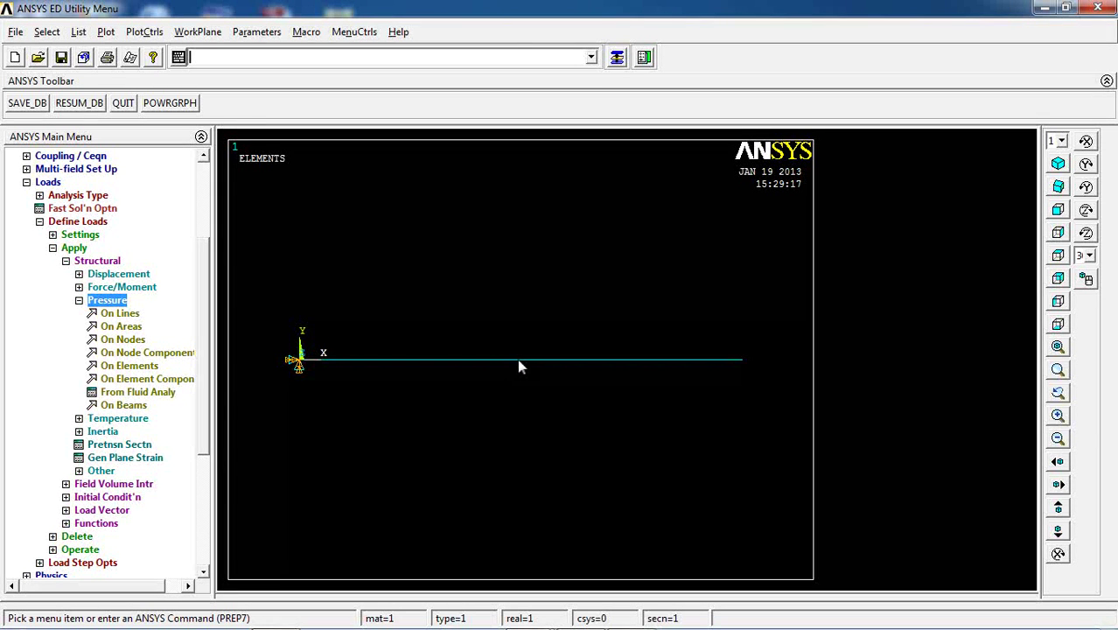
left_click(47, 31)
left_click(54, 50)
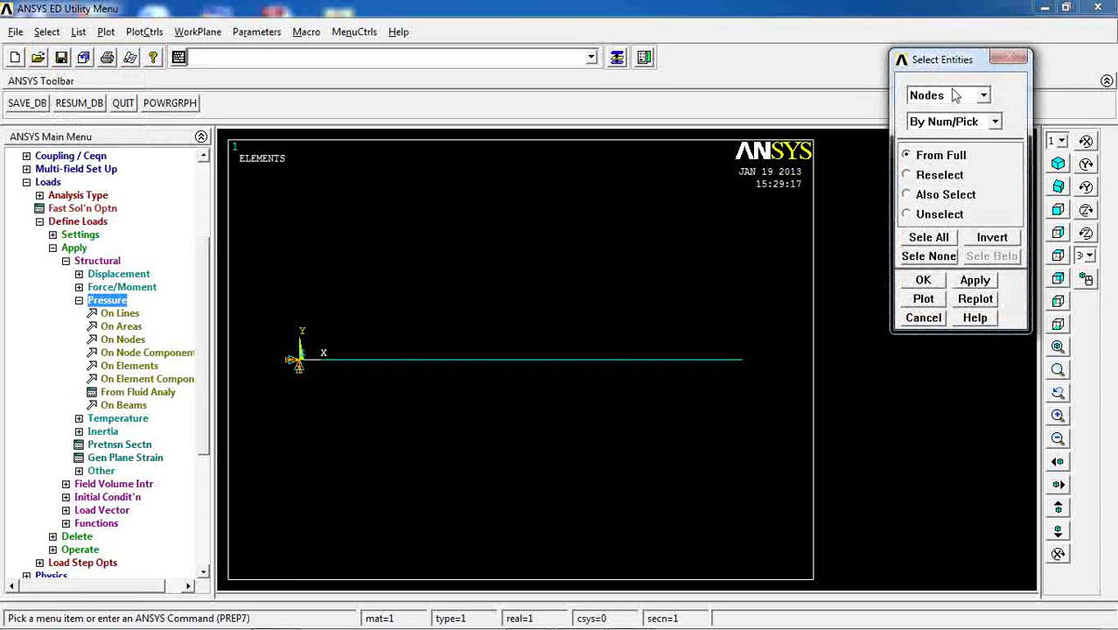
left_click(950, 96)
left_click(928, 167)
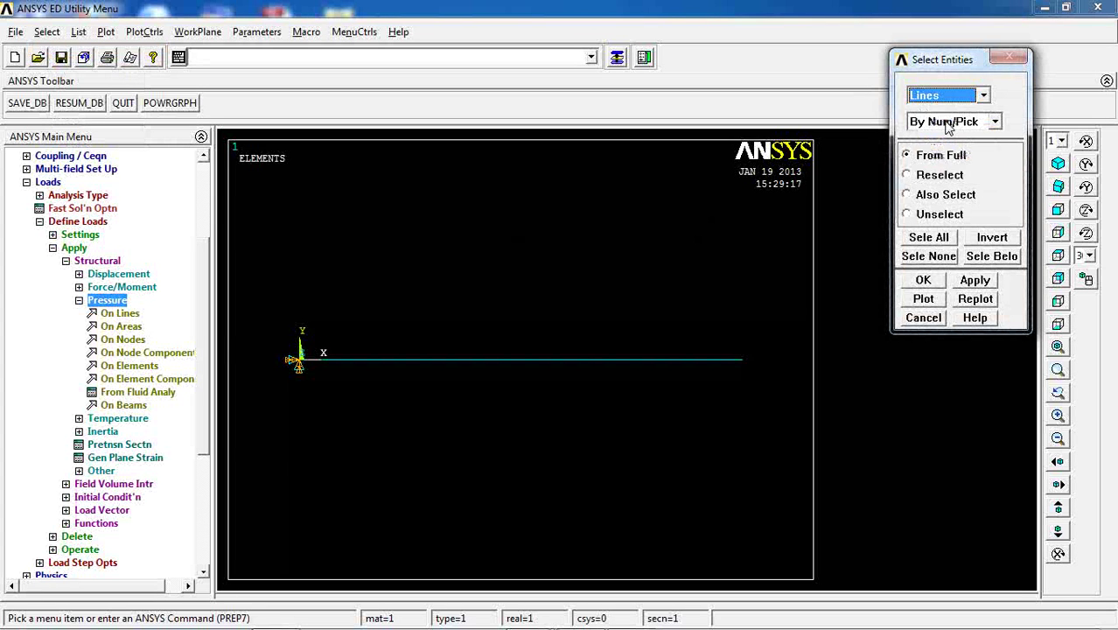
left_click(944, 122)
left_click(943, 124)
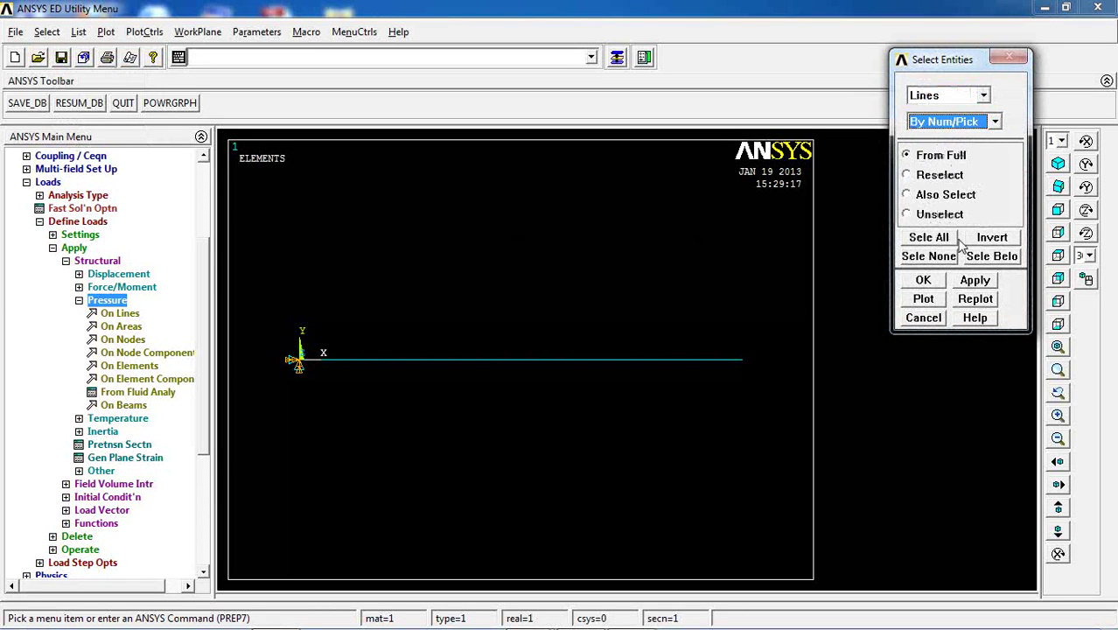
left_click(923, 280)
left_click(672, 361)
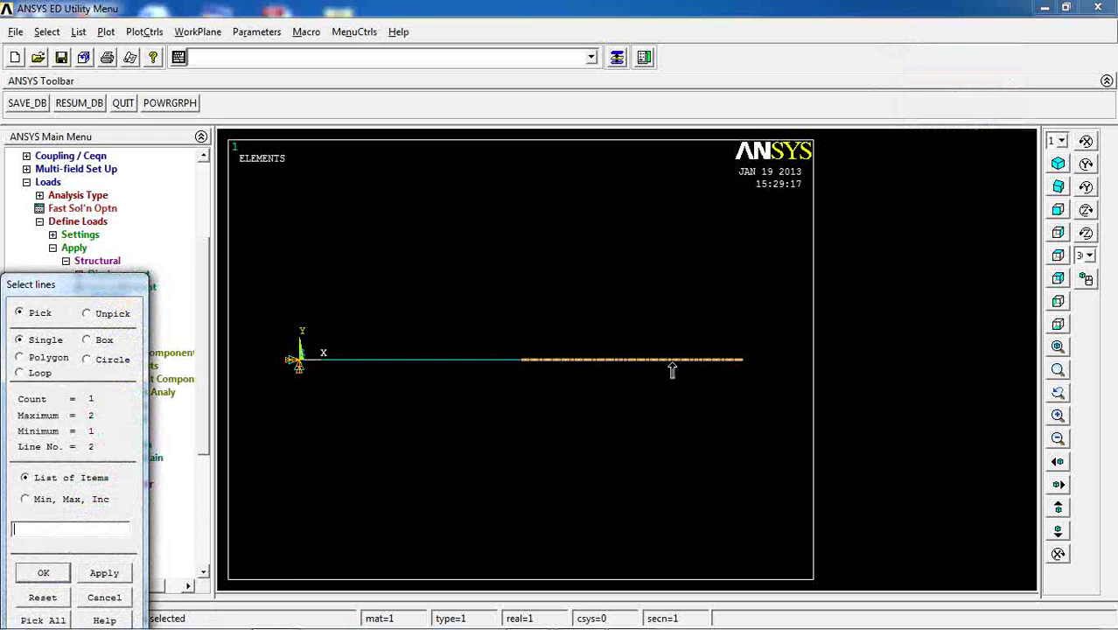
left_click(42, 572)
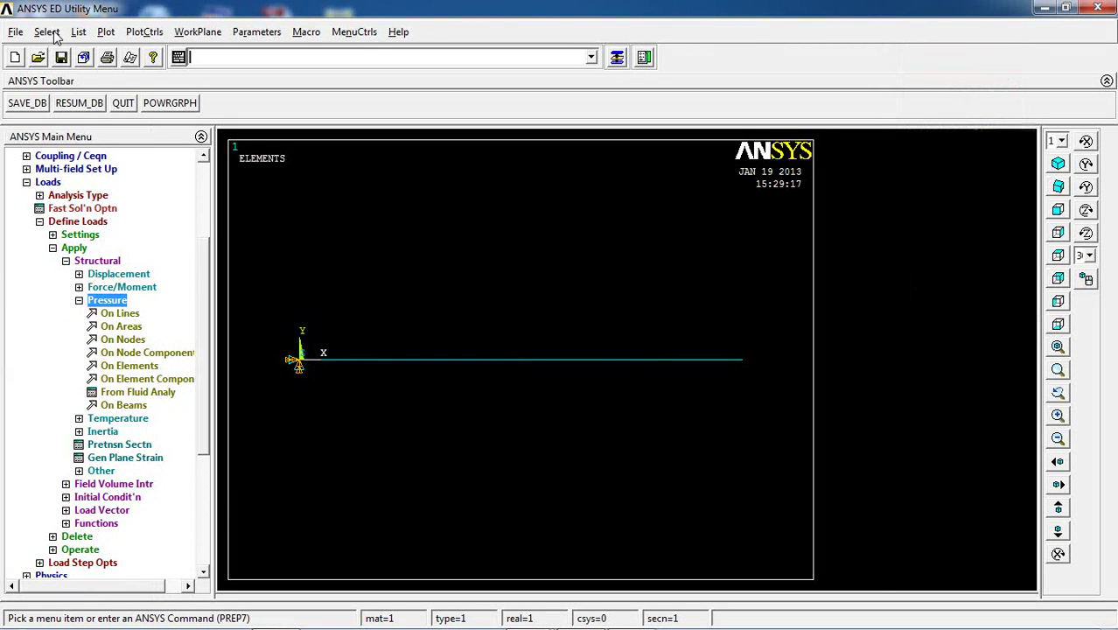
Step: Select the elements attached to the selected line, using Elements, Attached to Lines, From Full
left_click(47, 32)
left_click(59, 52)
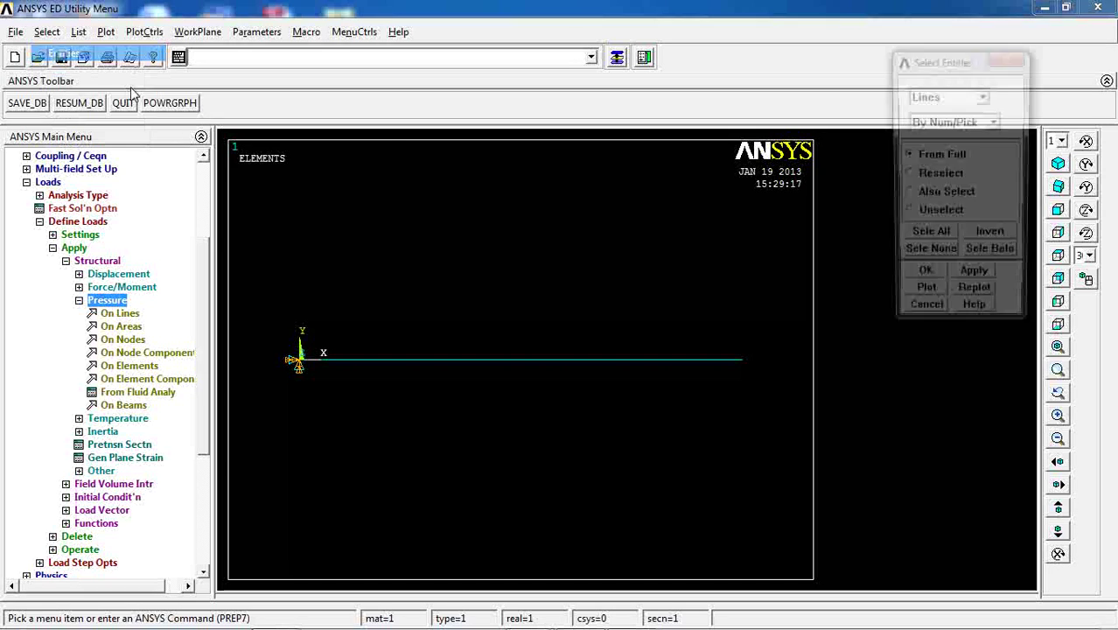
left_click(940, 96)
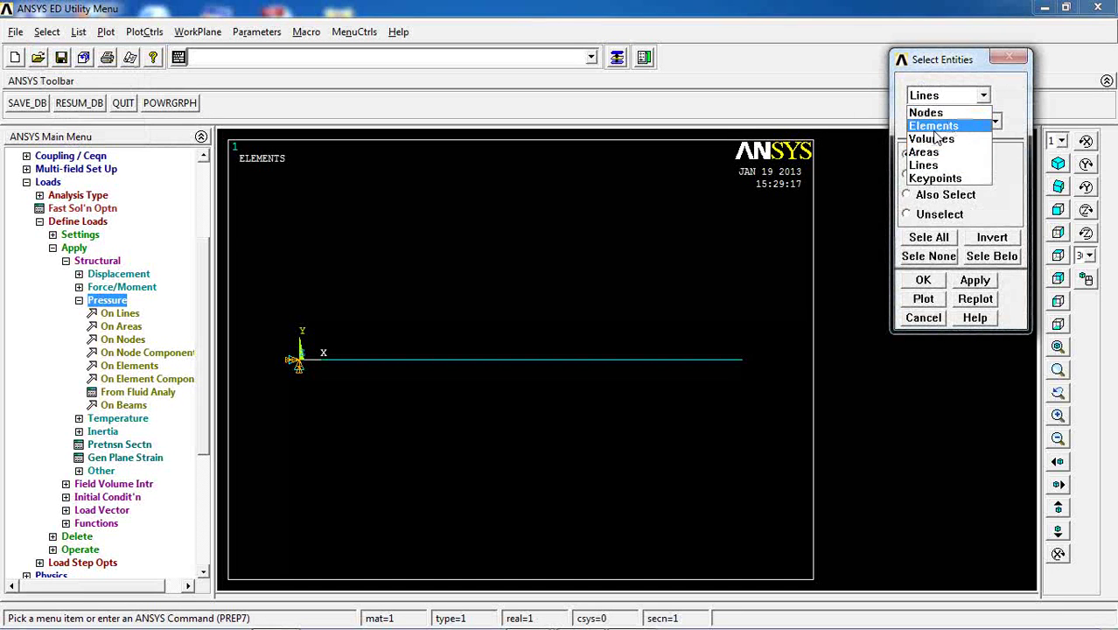
left_click(935, 128)
left_click(951, 121)
left_click(945, 147)
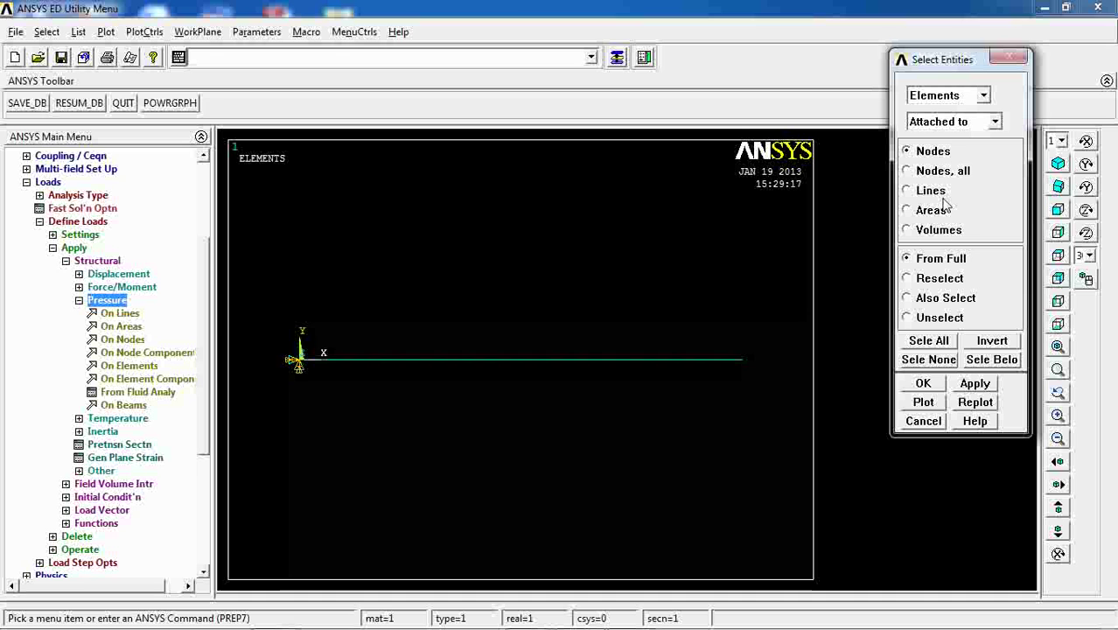
left_click(929, 191)
left_click(922, 389)
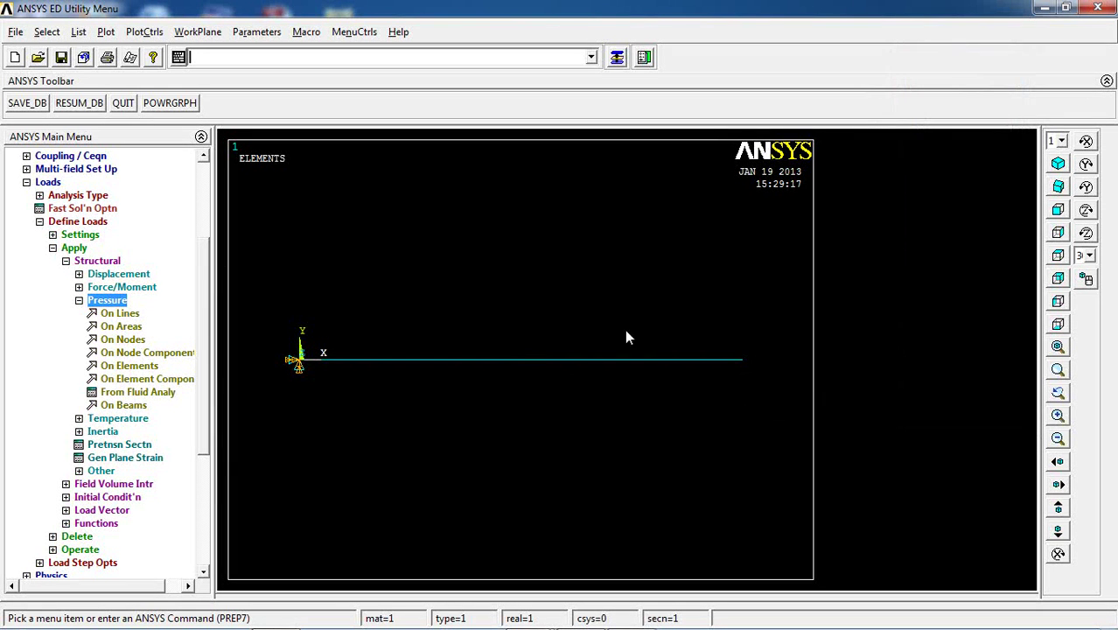
Step: Apply a pressure of 1000 at node I with load key 1 on all selected beam elements, and view them isometrically
left_click(128, 407)
left_click_drag(98, 292, 176, 72)
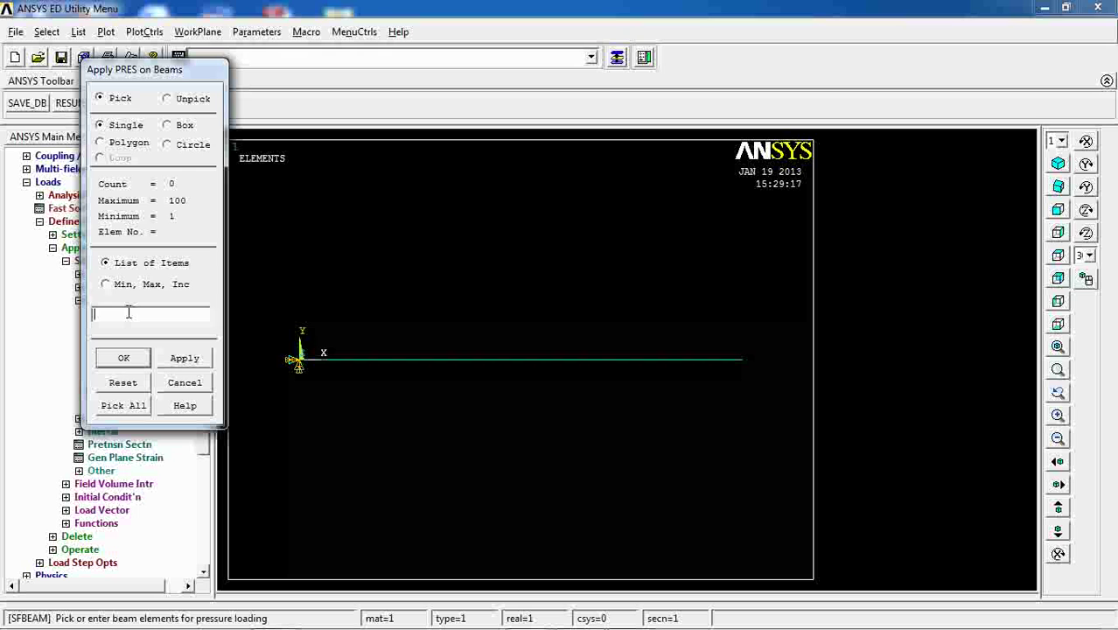
left_click(130, 407)
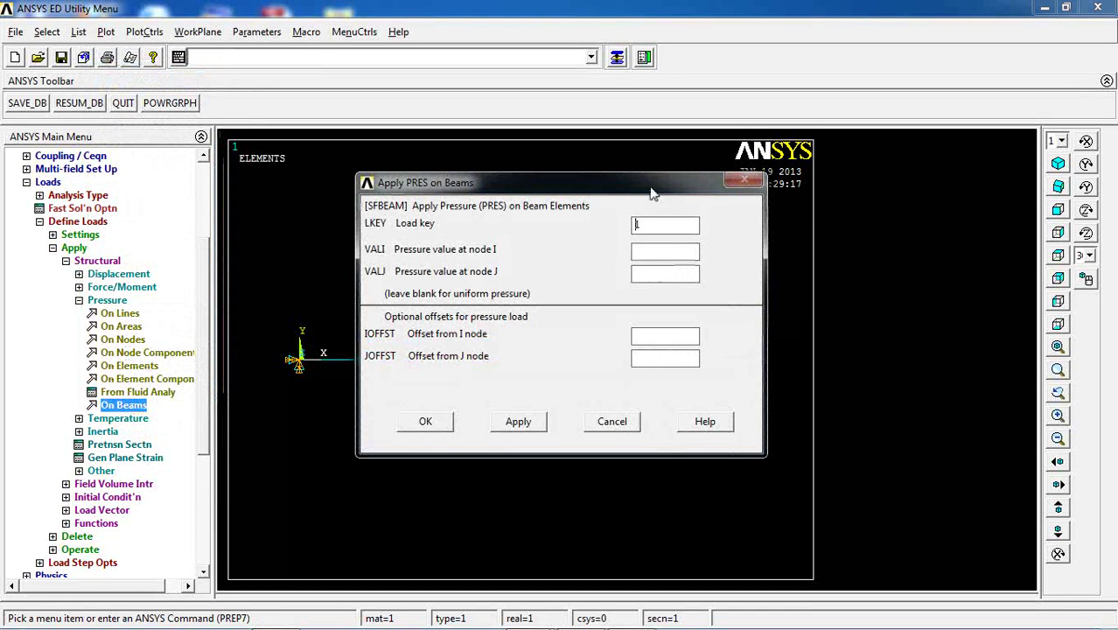
left_click_drag(652, 193, 381, 46)
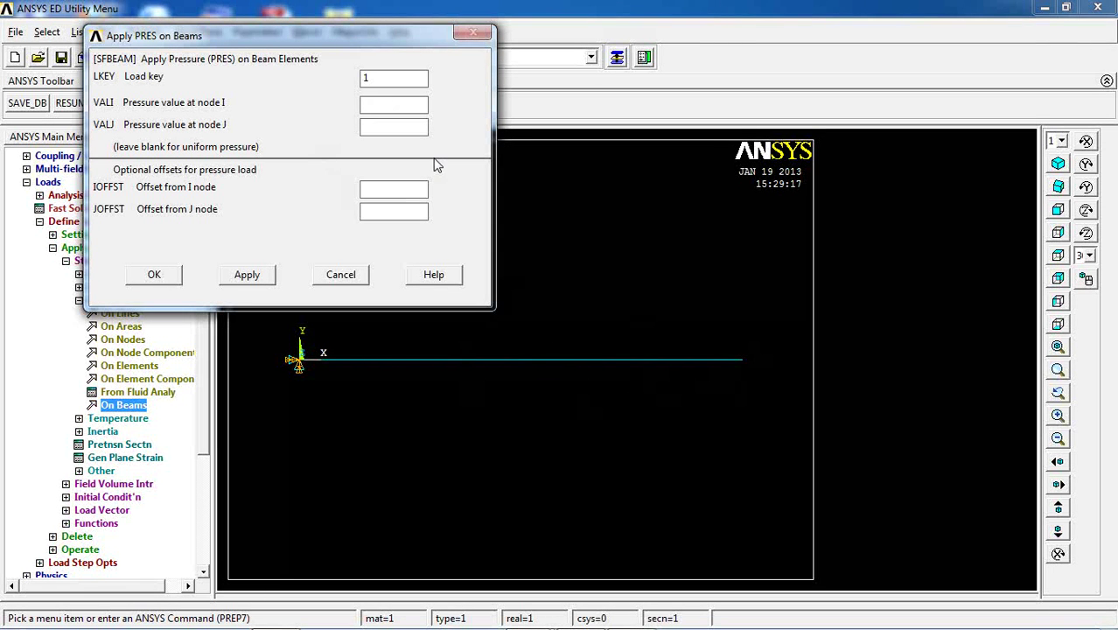
type("1000")
left_click(150, 275)
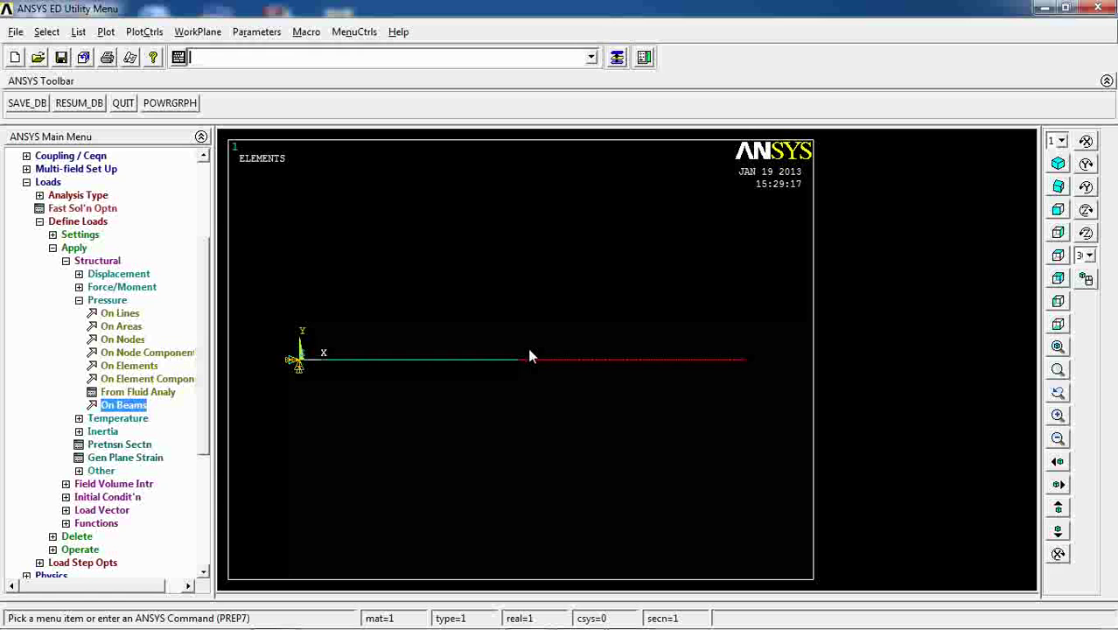
left_click(1059, 166)
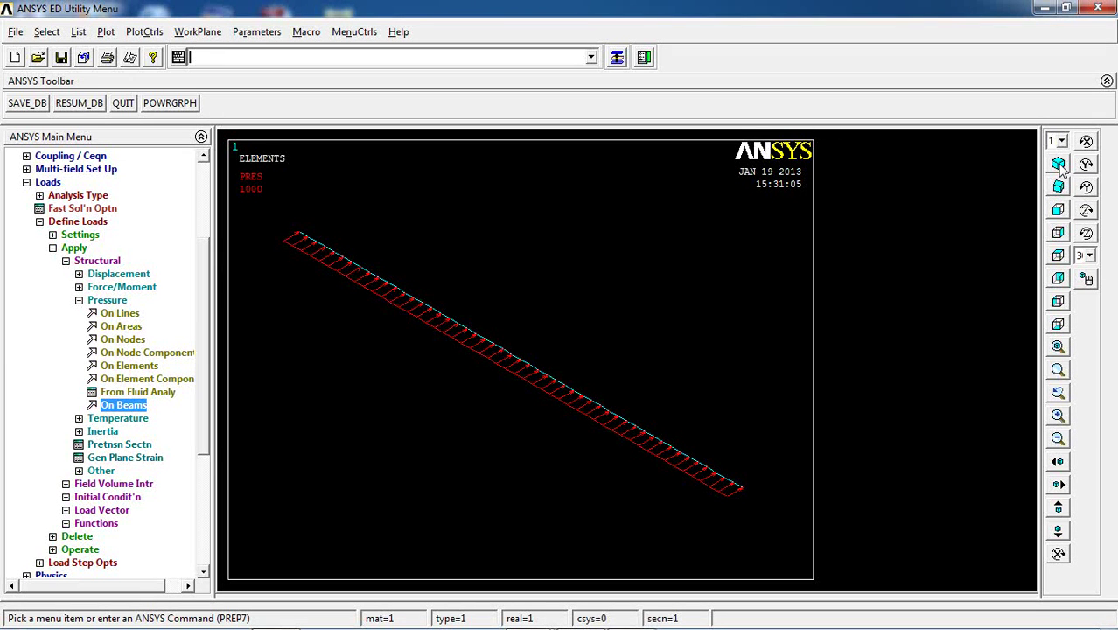
Step: Reselect everything in the model and display the whole beam with its load in isometric view
left_click(46, 32)
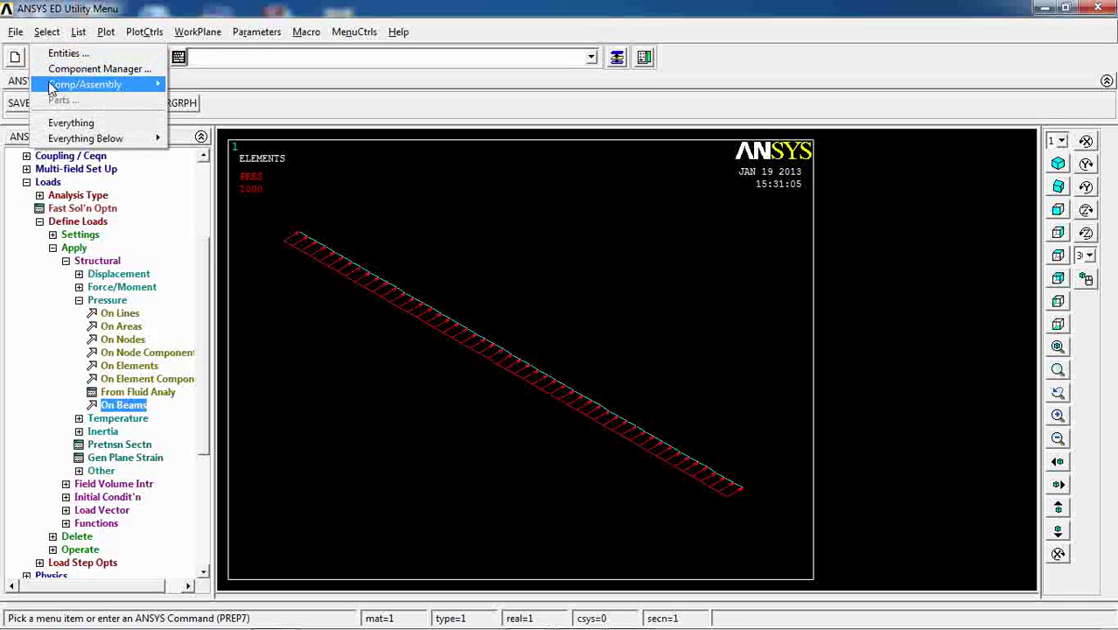
left_click(70, 123)
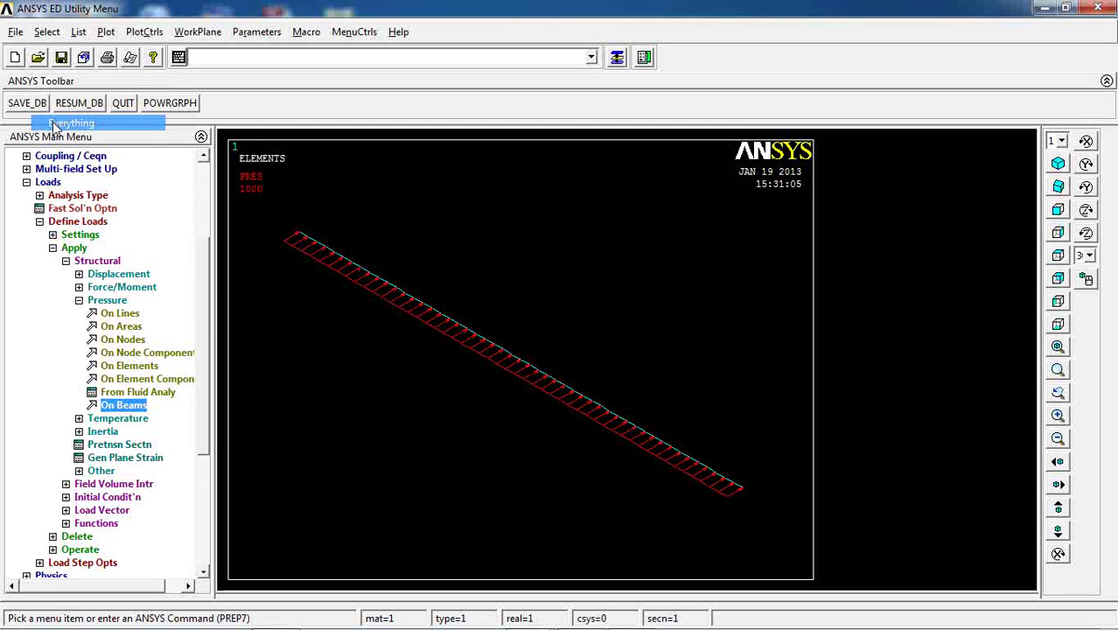
left_click(1058, 167)
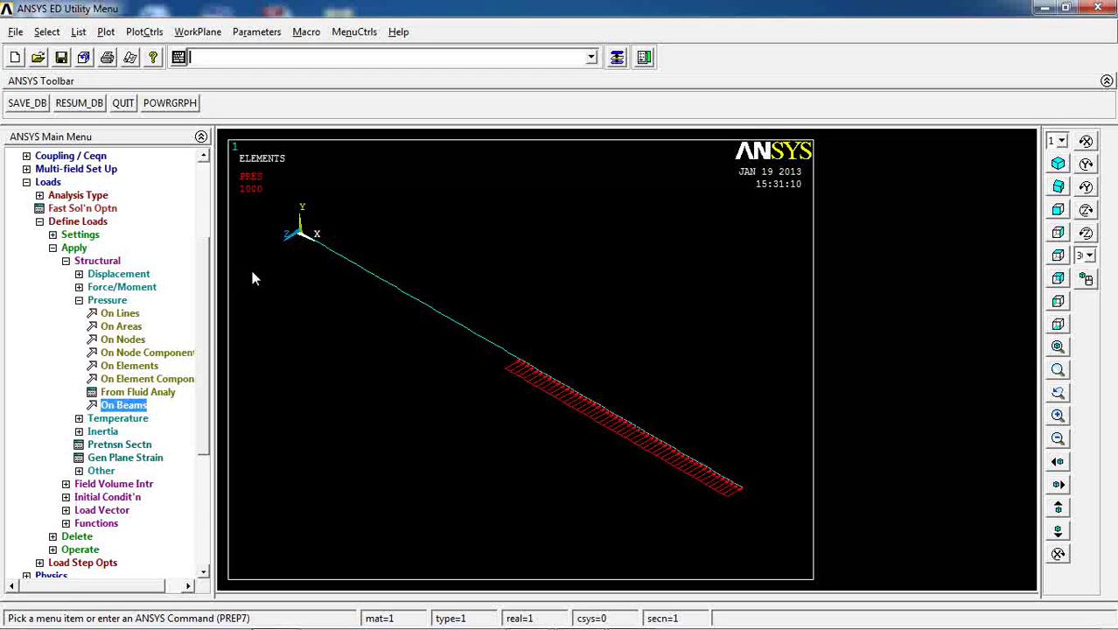
Step: Solve the current load step and close the solution note and status listing
left_click(96, 260)
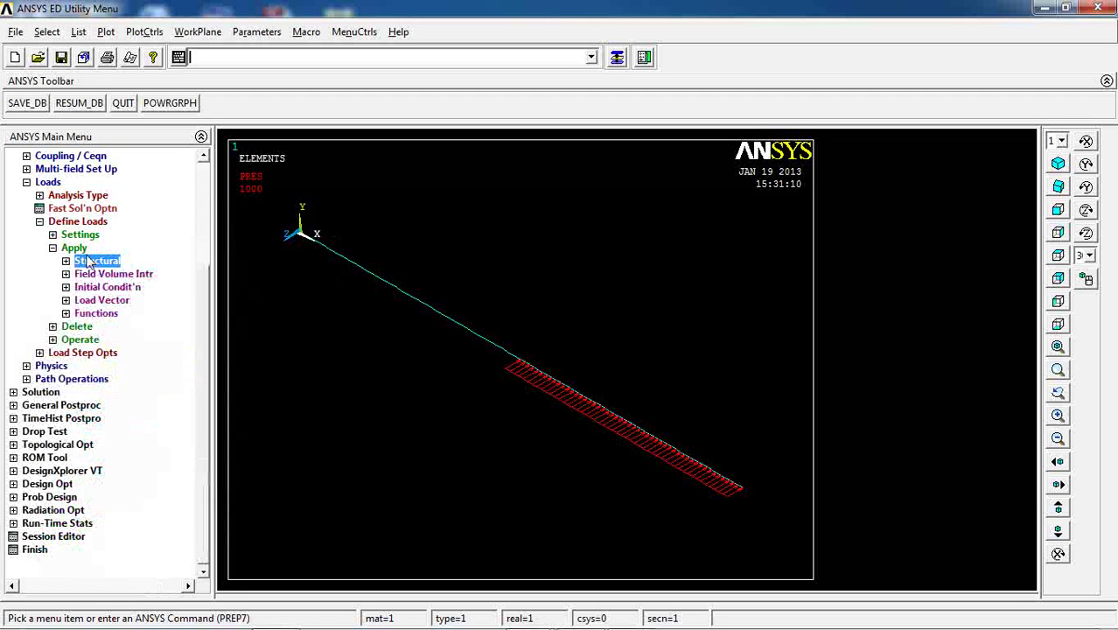
left_click(51, 182)
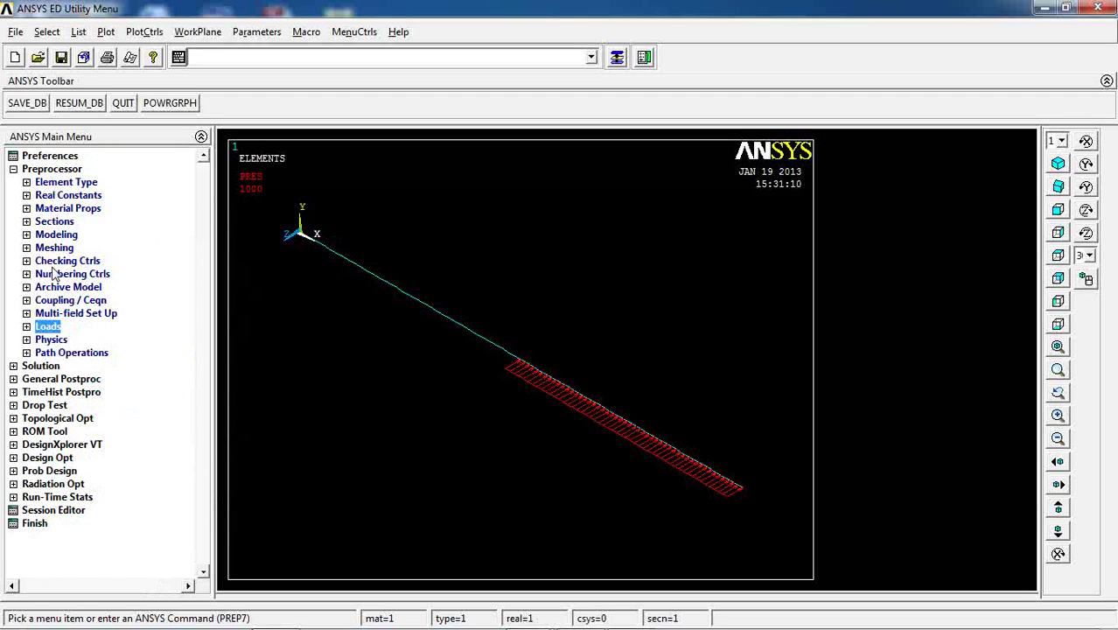
left_click(44, 366)
left_click(48, 262)
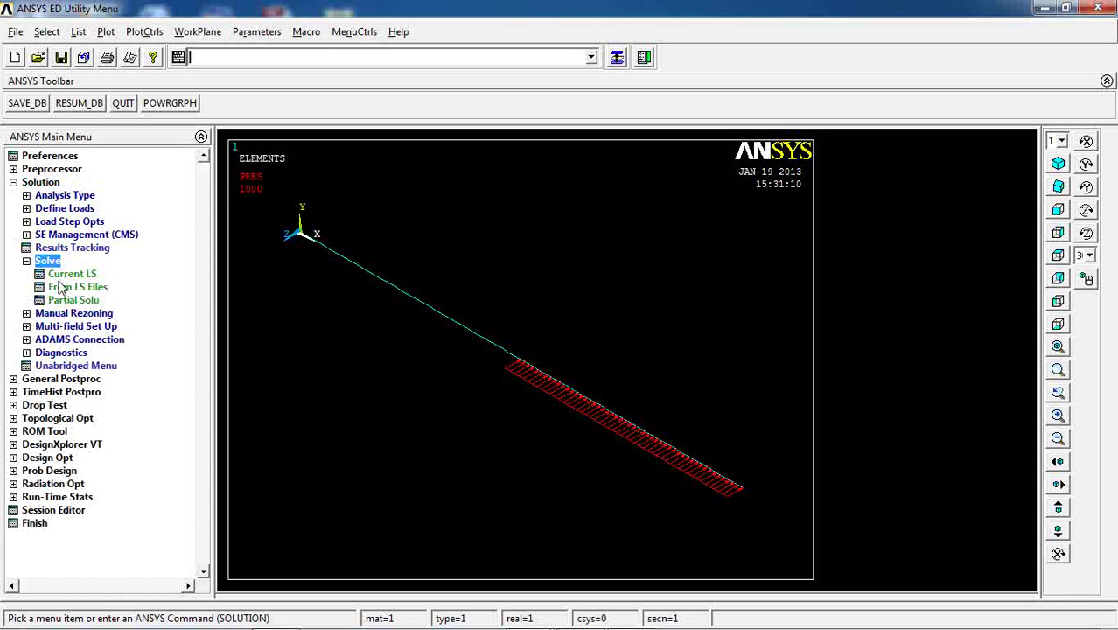
left_click(71, 274)
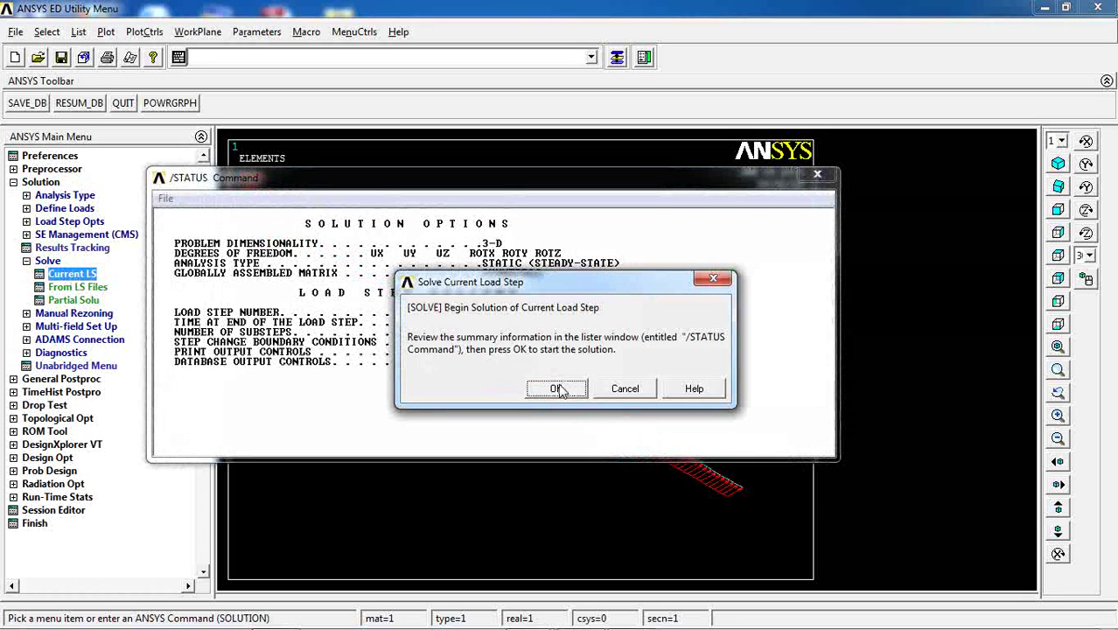
left_click(557, 389)
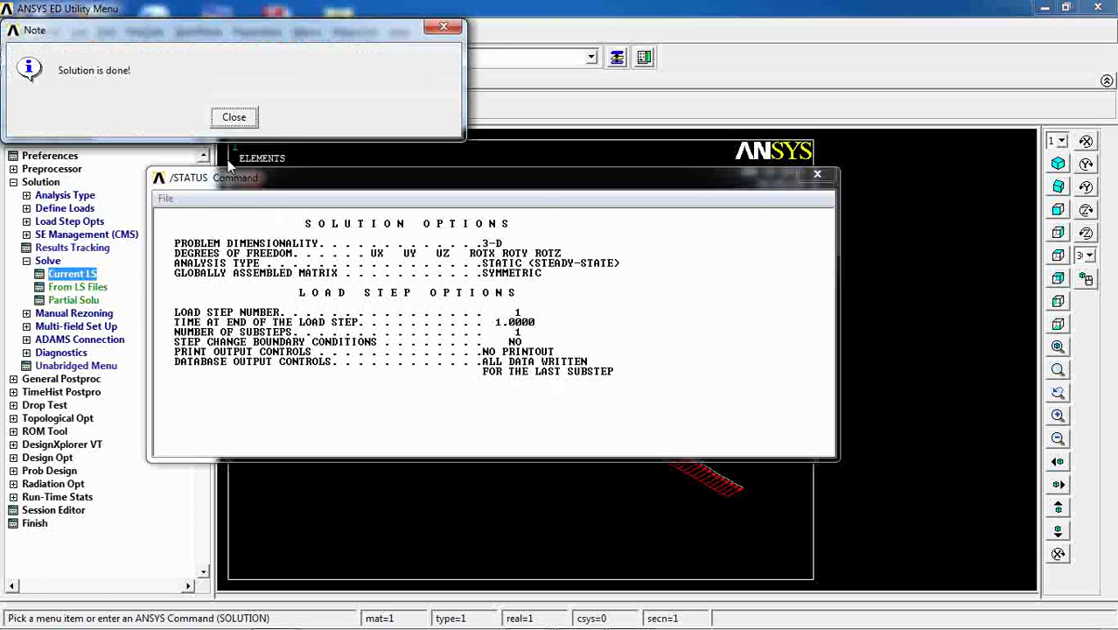
left_click(229, 123)
left_click(817, 174)
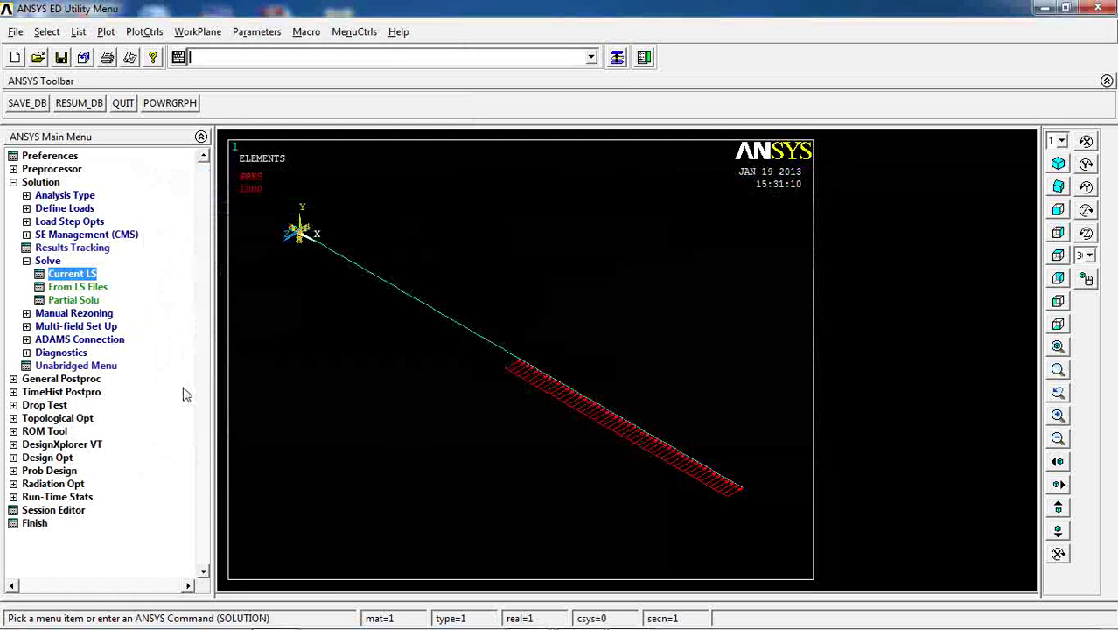
Step: Plot the beam's deformed shape together with the undeformed shape, using Def + undeformed
left_click(77, 379)
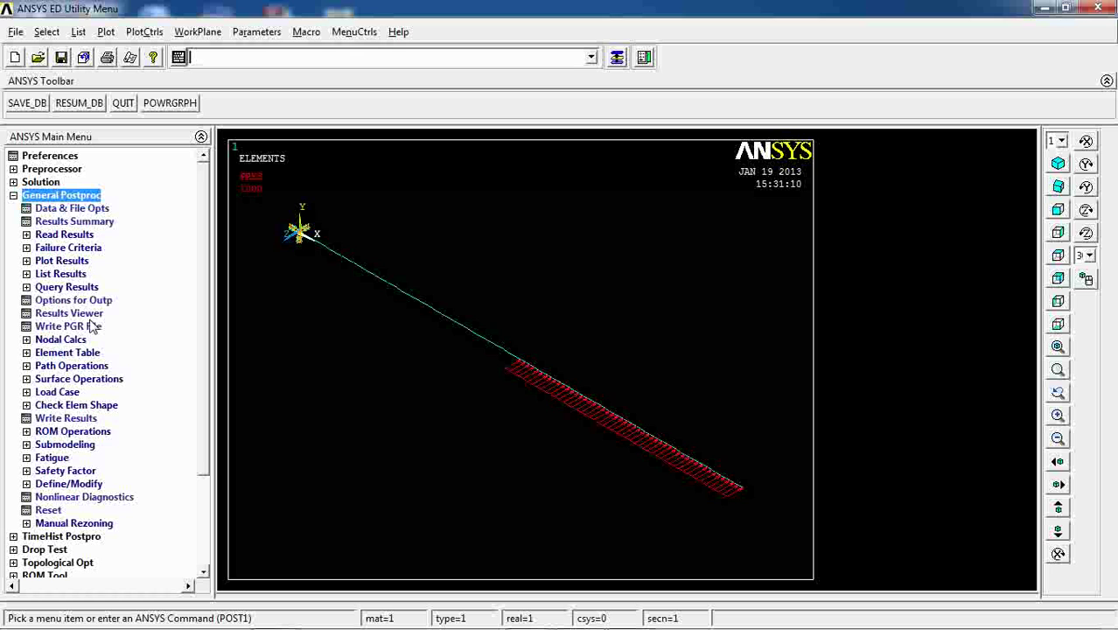
left_click(60, 263)
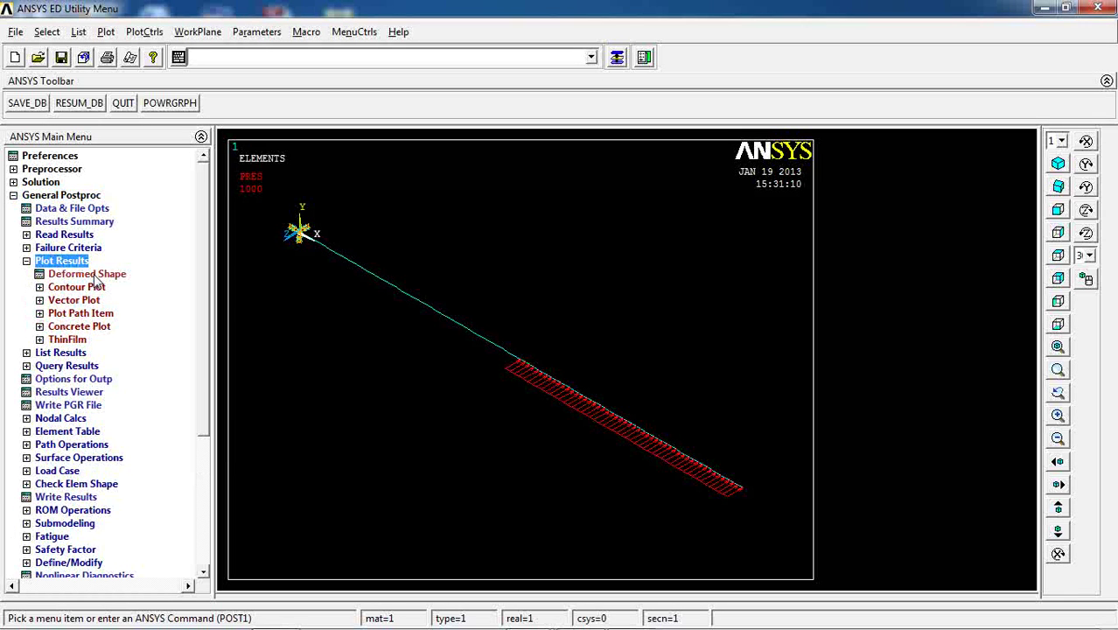
left_click(95, 275)
left_click(700, 311)
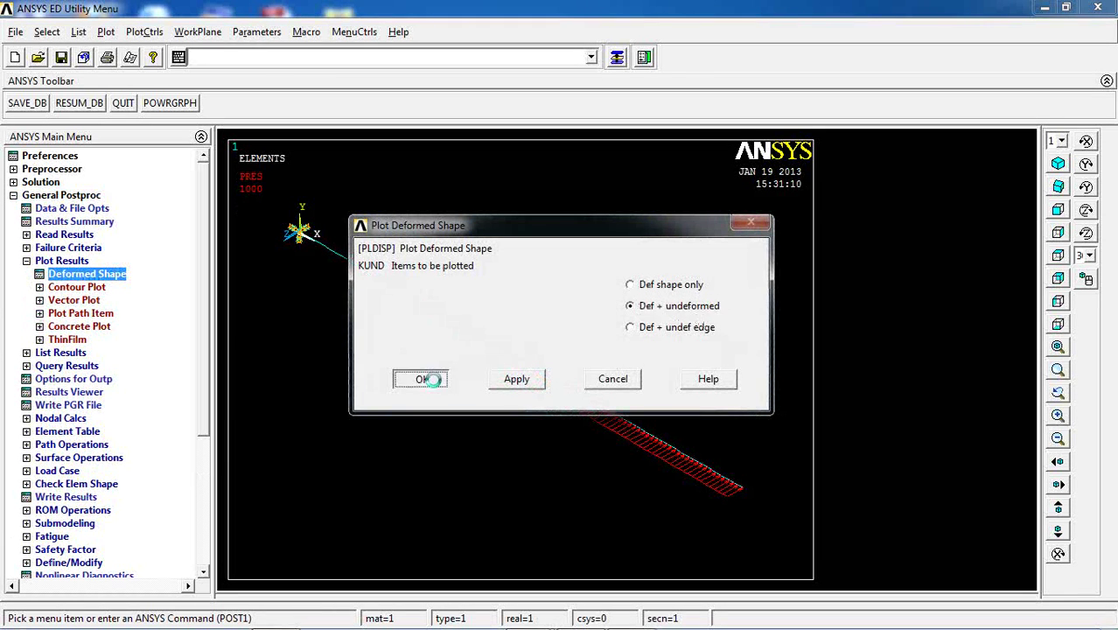
left_click(423, 379)
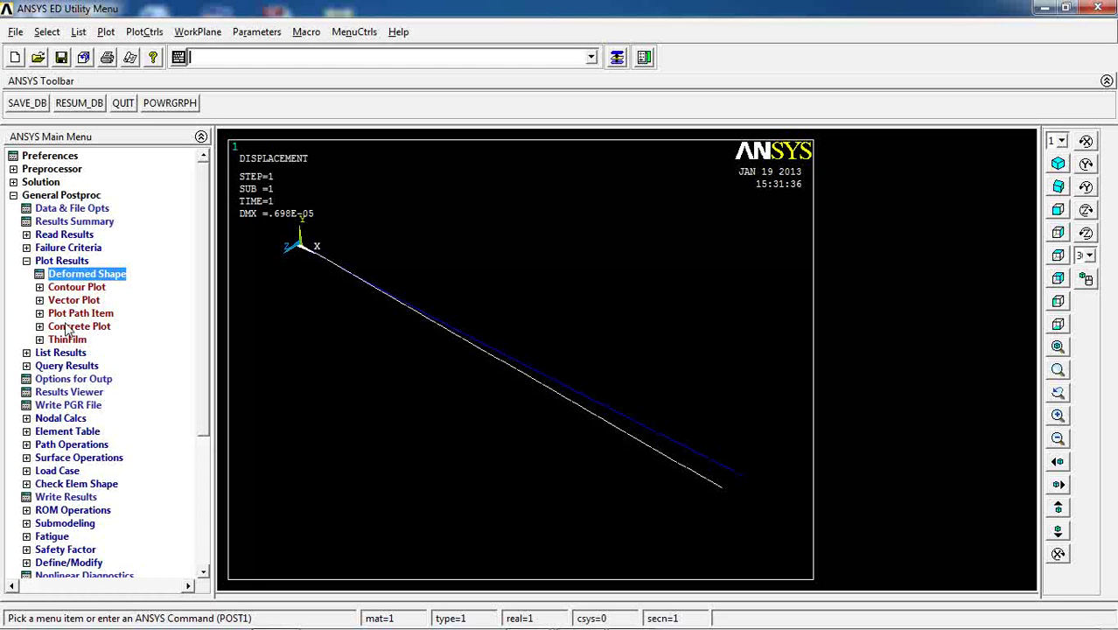
Step: Plot the nodal solution contour for the Z-Component of displacement on the deformed shape only
left_click(76, 287)
left_click(86, 301)
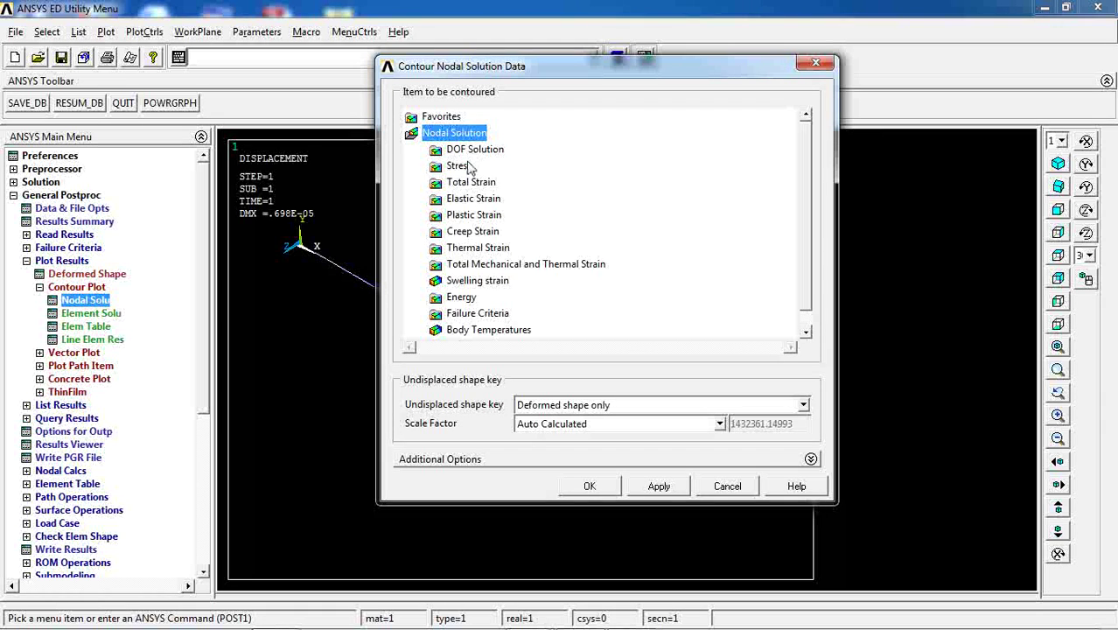
left_click(474, 150)
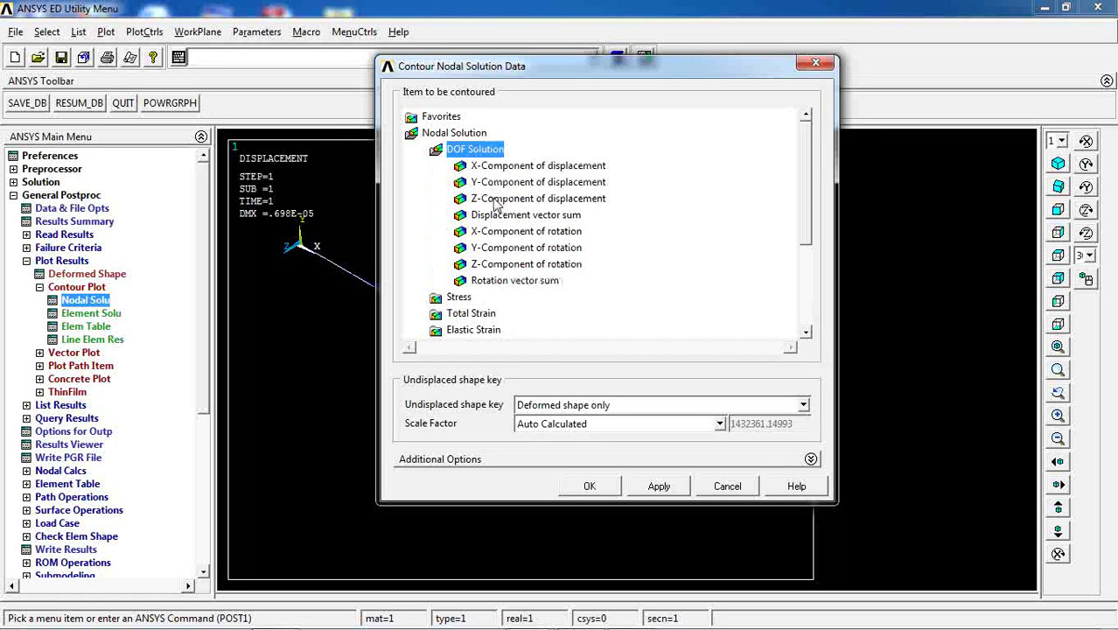
left_click(495, 199)
left_click(589, 487)
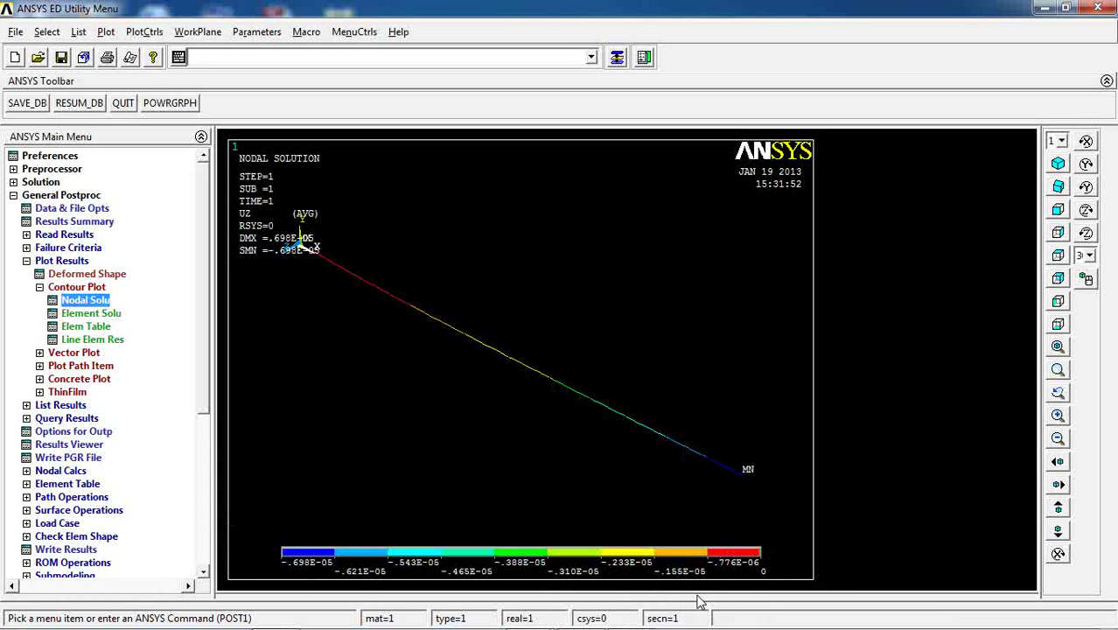
Step: Plot the nodal solution contour of von Mises stress along the beam
left_click(85, 300)
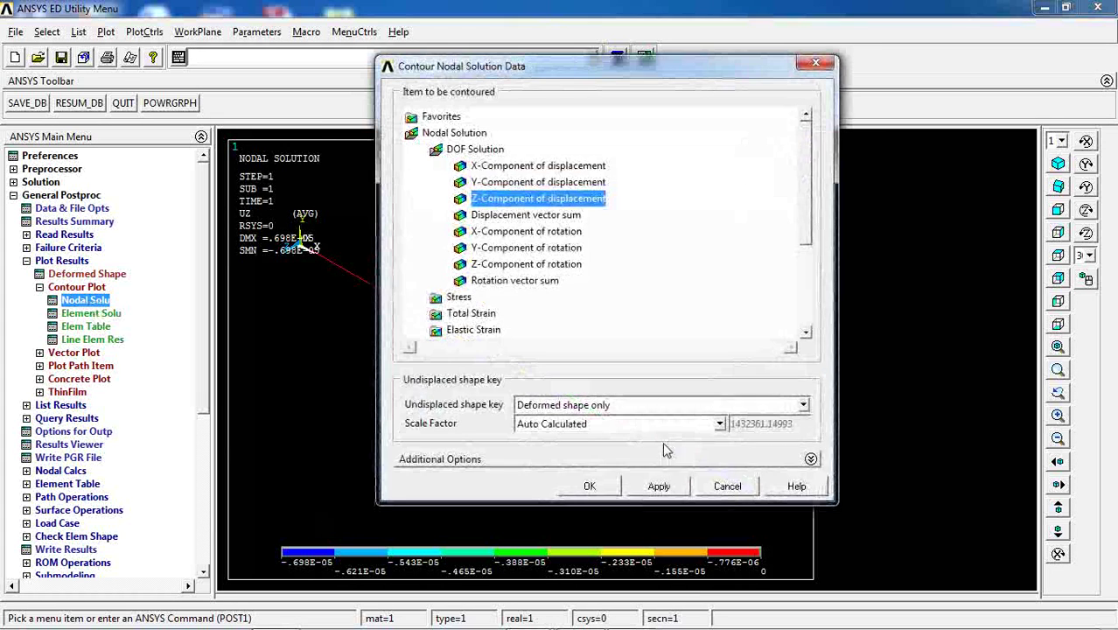
left_click(461, 298)
left_click_drag(810, 186, 809, 235)
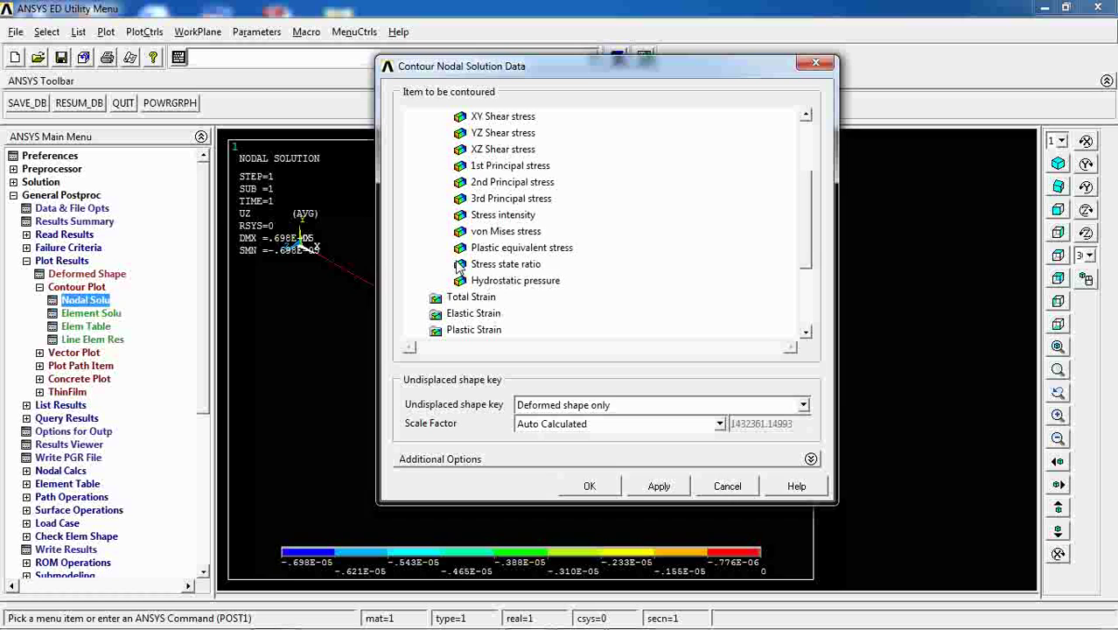
left_click(506, 231)
left_click(604, 489)
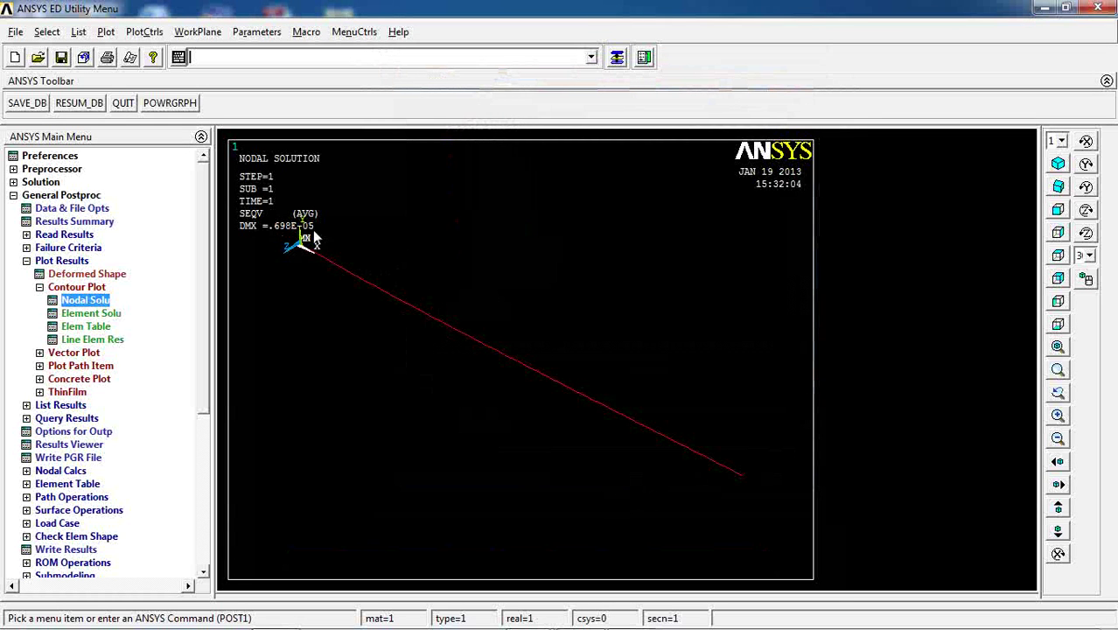
Step: Create a predefined vector plot of the DOF solution Translation U in Vector Mode on the undeformed mesh
left_click(63, 353)
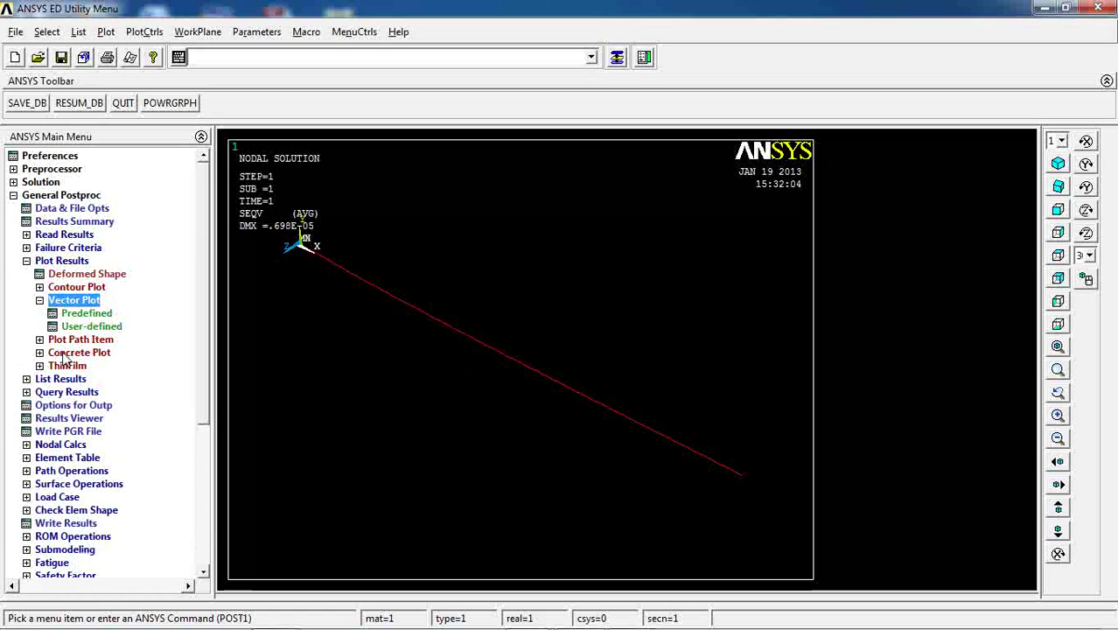
left_click(86, 313)
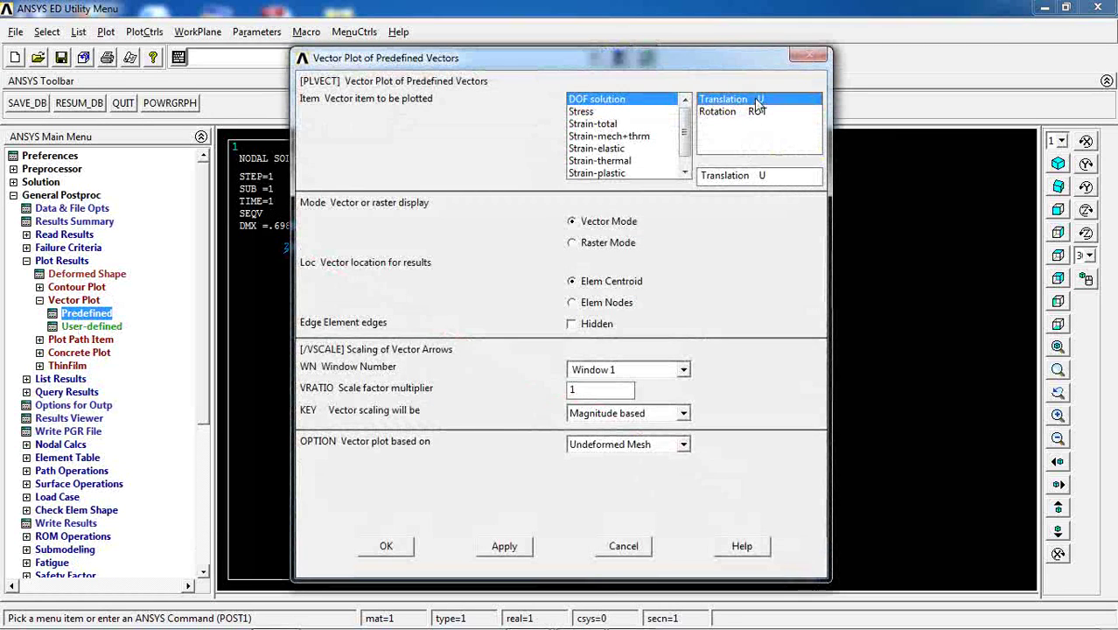
left_click(394, 549)
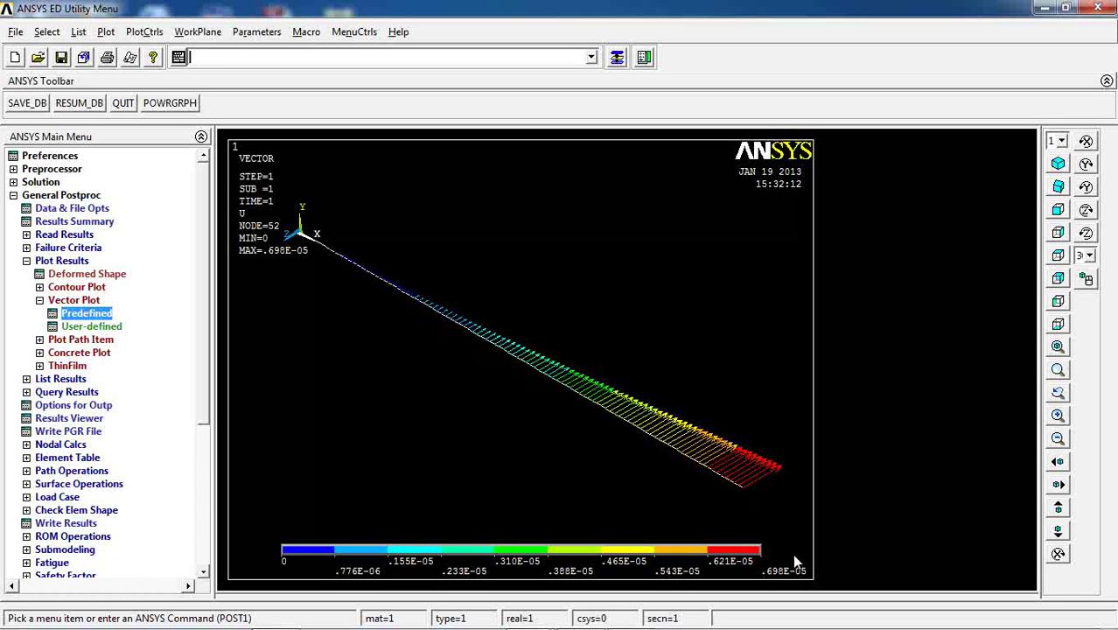
mouse_move(801, 626)
Step: List the reaction solution for all items, examine the reaction forces and moments at the fixed node, and close the listing
left_click(75, 299)
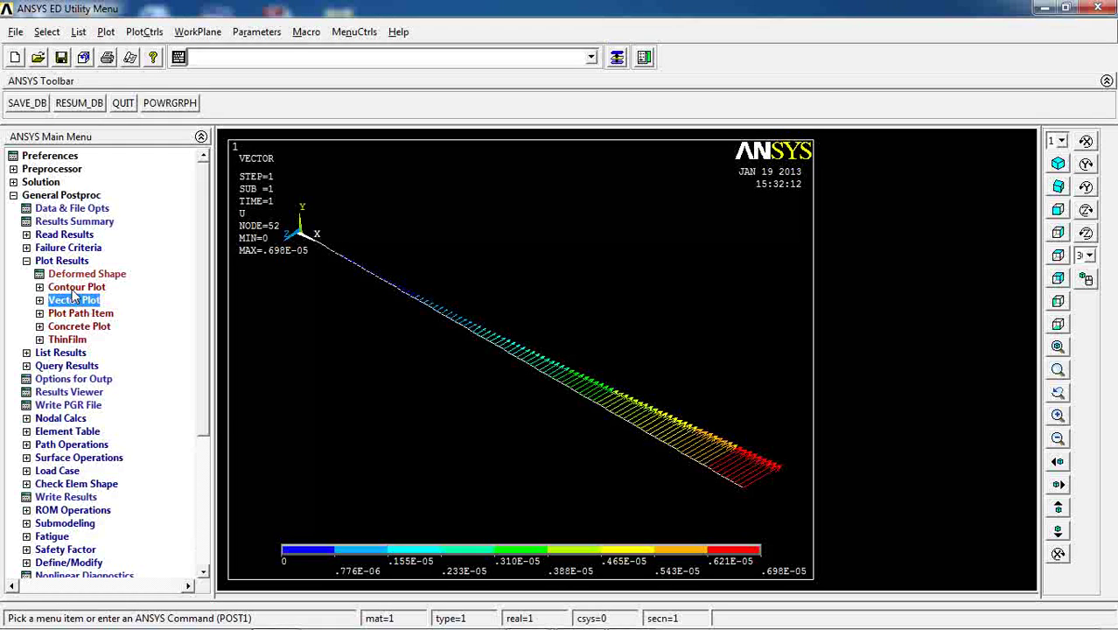
left_click(60, 351)
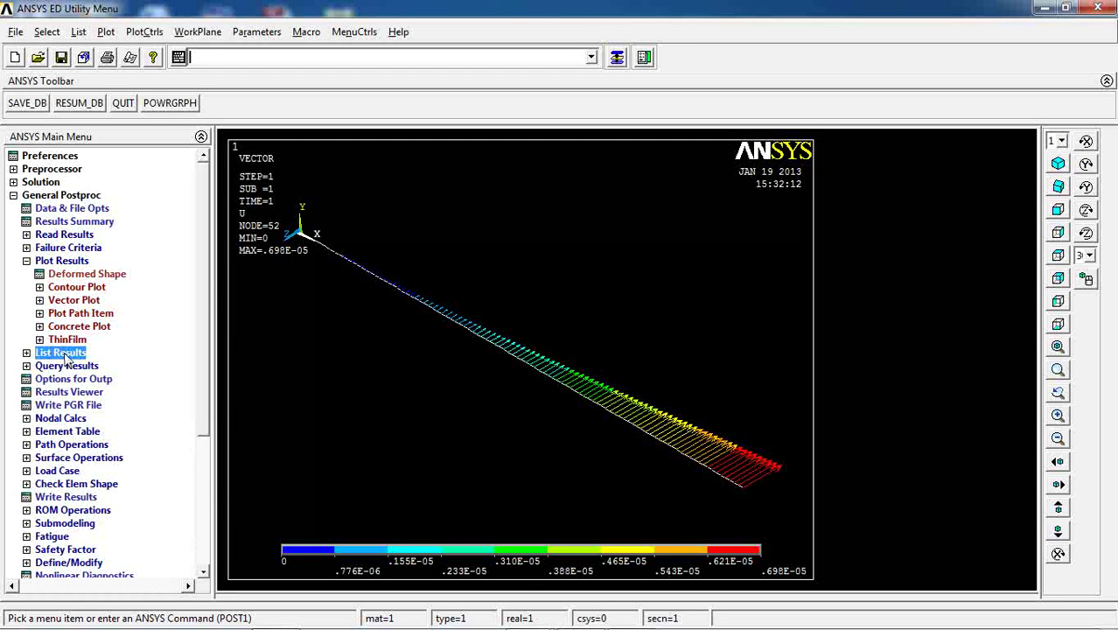
scroll(197, 267, "down", 2)
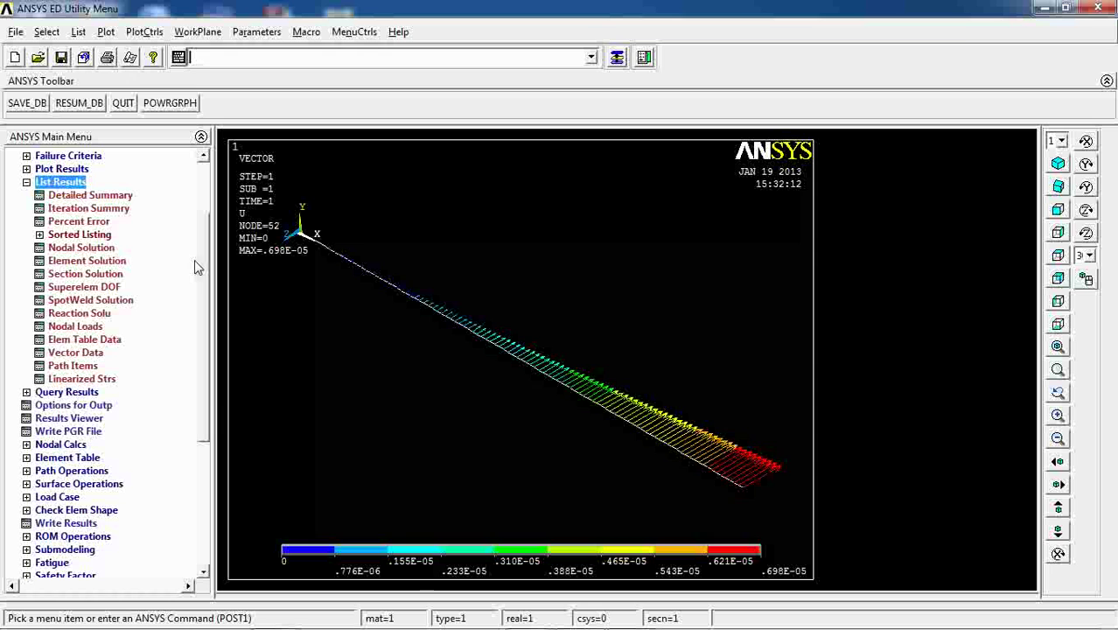
left_click(68, 315)
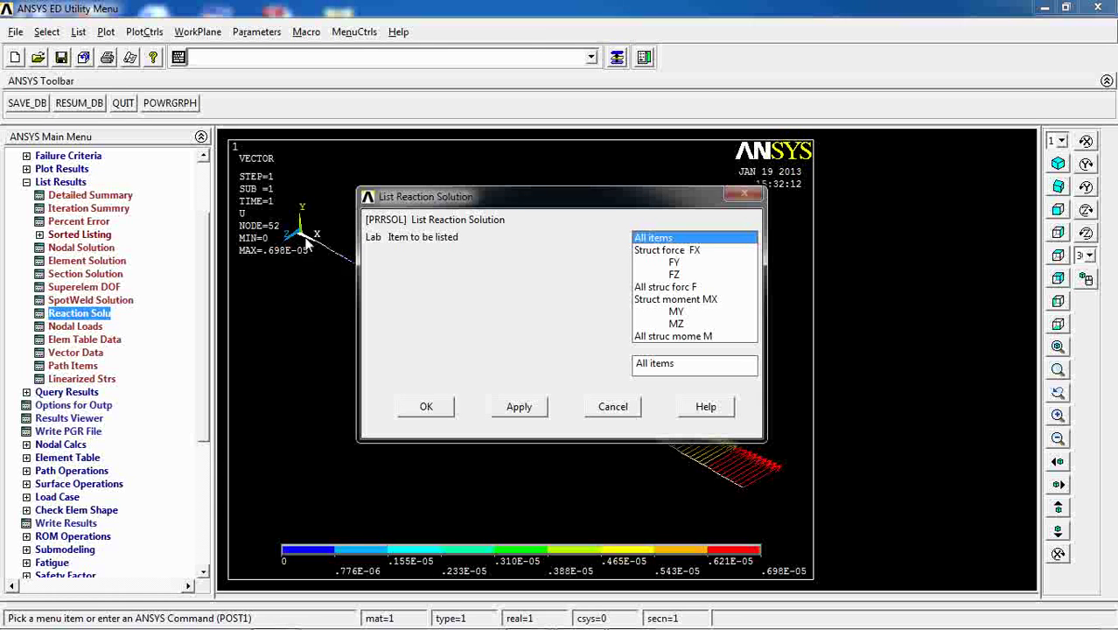
left_click(427, 409)
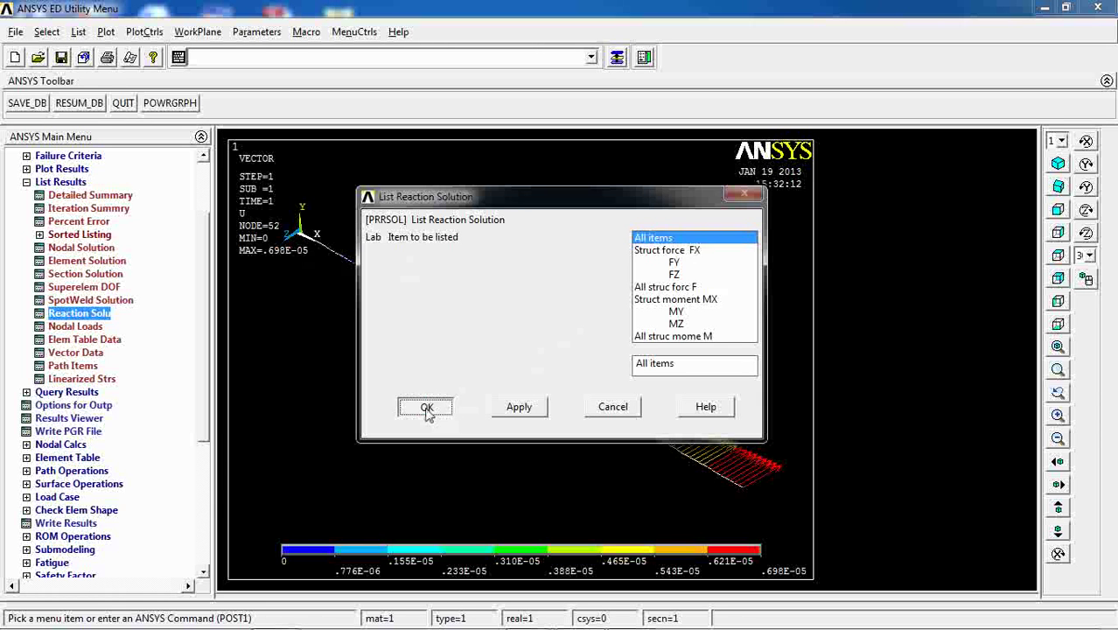
left_click_drag(546, 175, 543, 48)
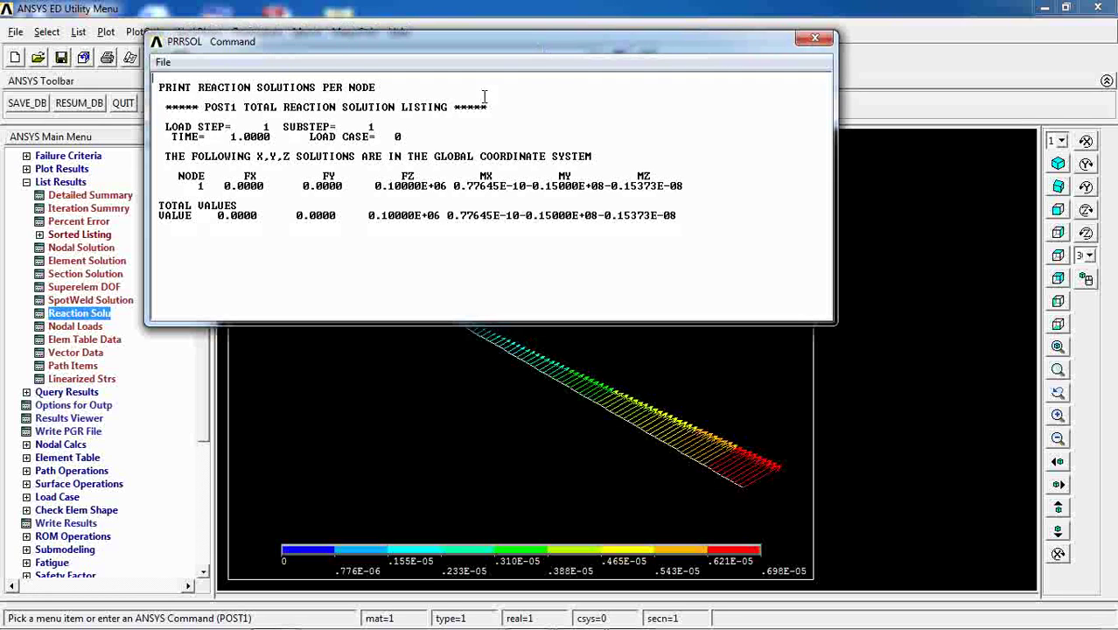
left_click_drag(392, 185, 658, 185)
left_click(411, 186)
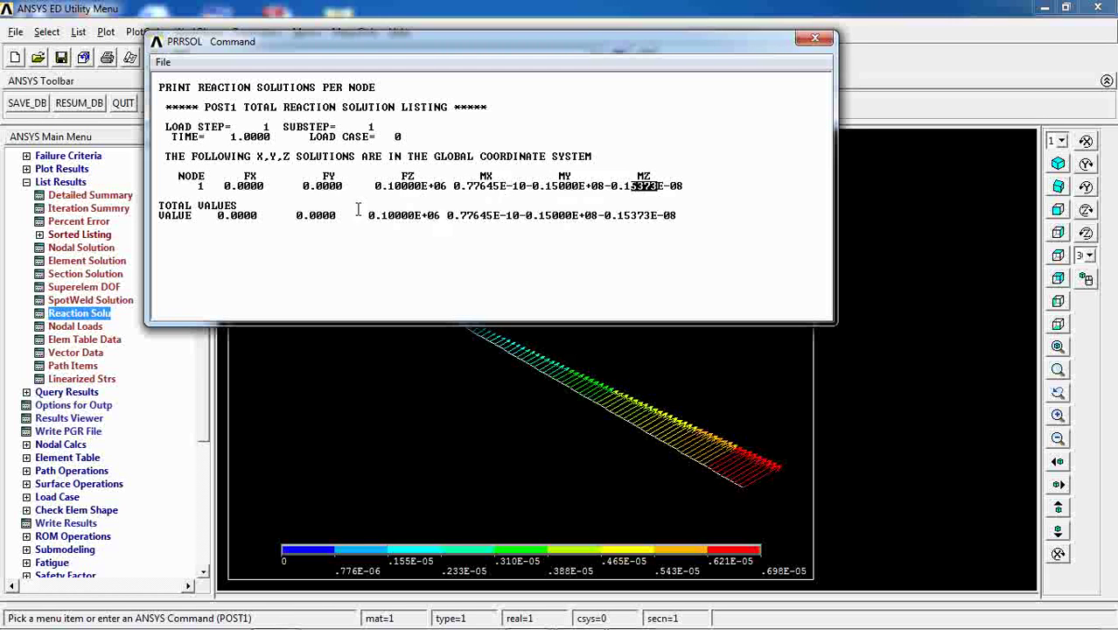
left_click_drag(253, 186, 330, 187)
left_click(813, 40)
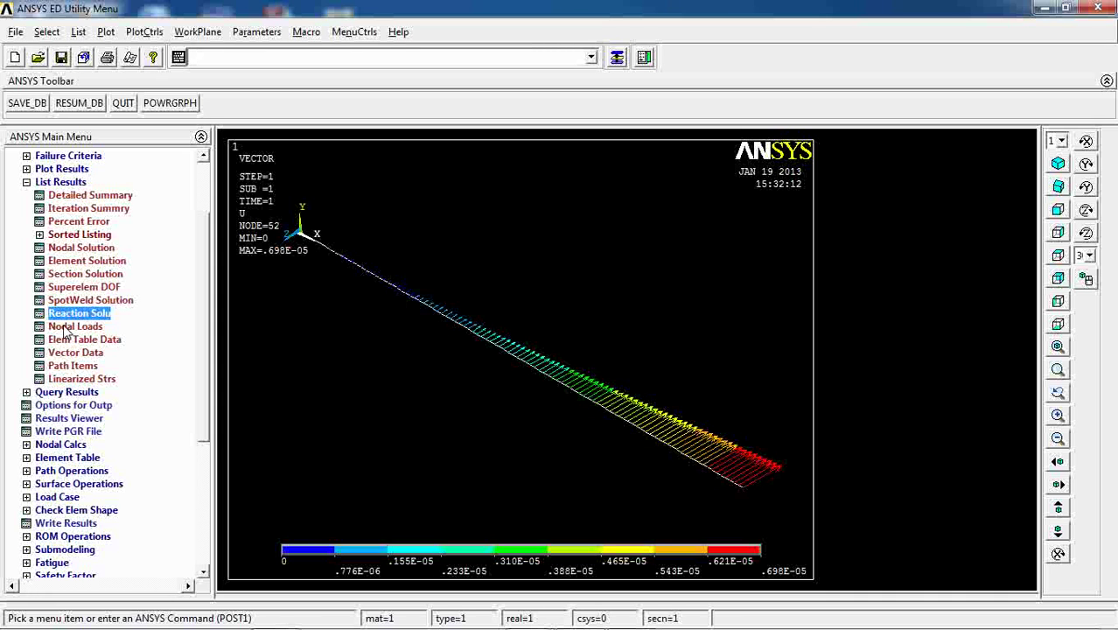
Step: List the nodal loads for all items and examine the FZ force and the MX and MZ moment columns
left_click(65, 328)
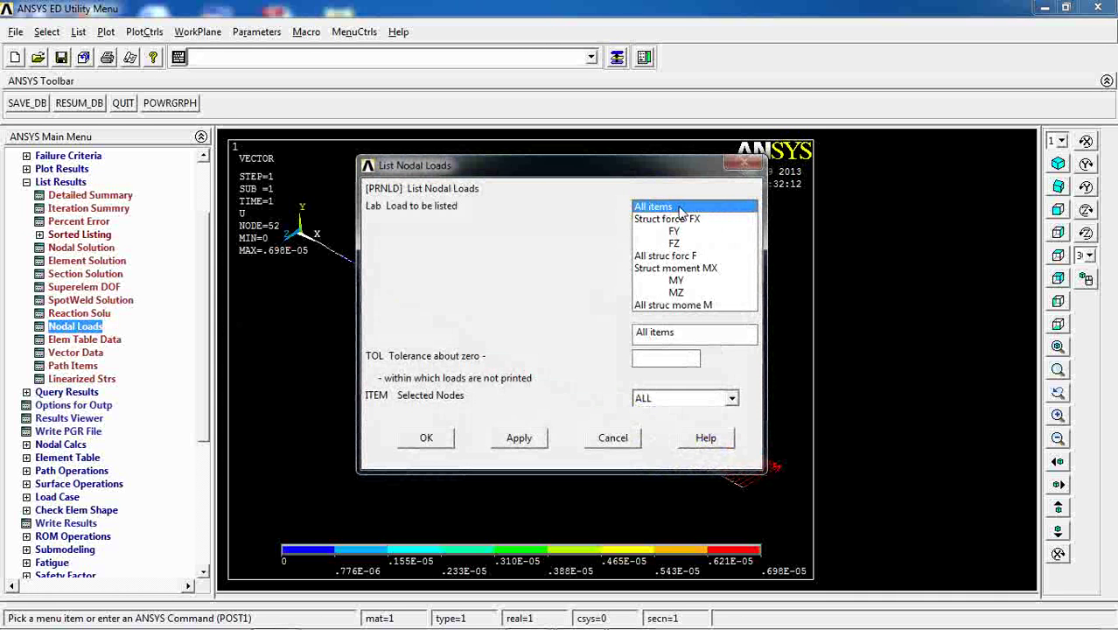
left_click(426, 438)
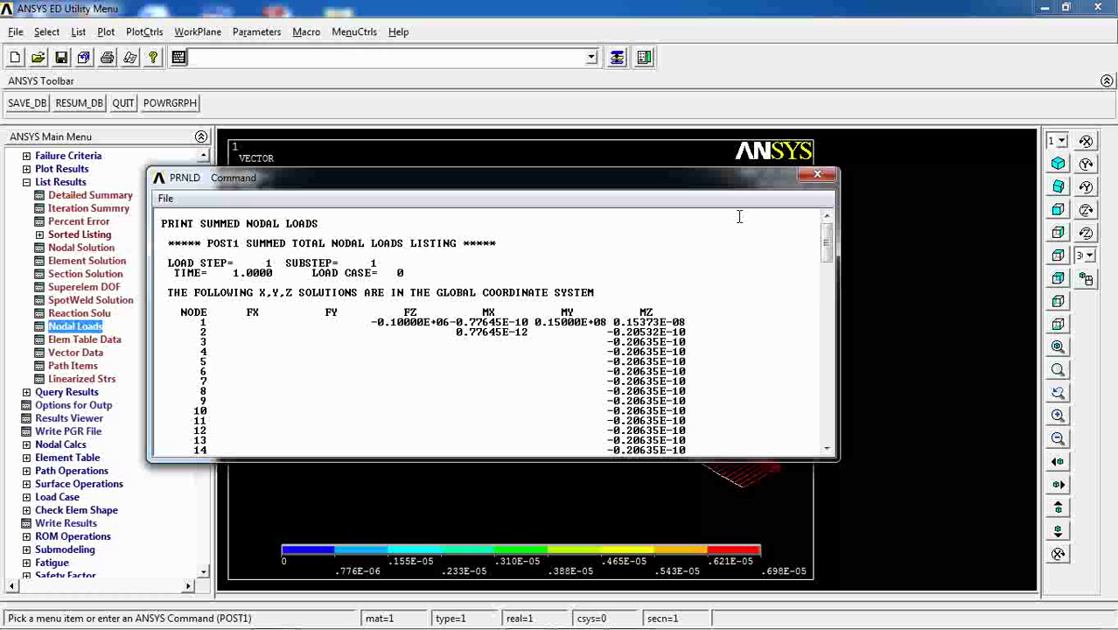
mouse_move(828, 249)
left_mouse_down()
mouse_move(829, 269)
mouse_move(828, 238)
left_mouse_up()
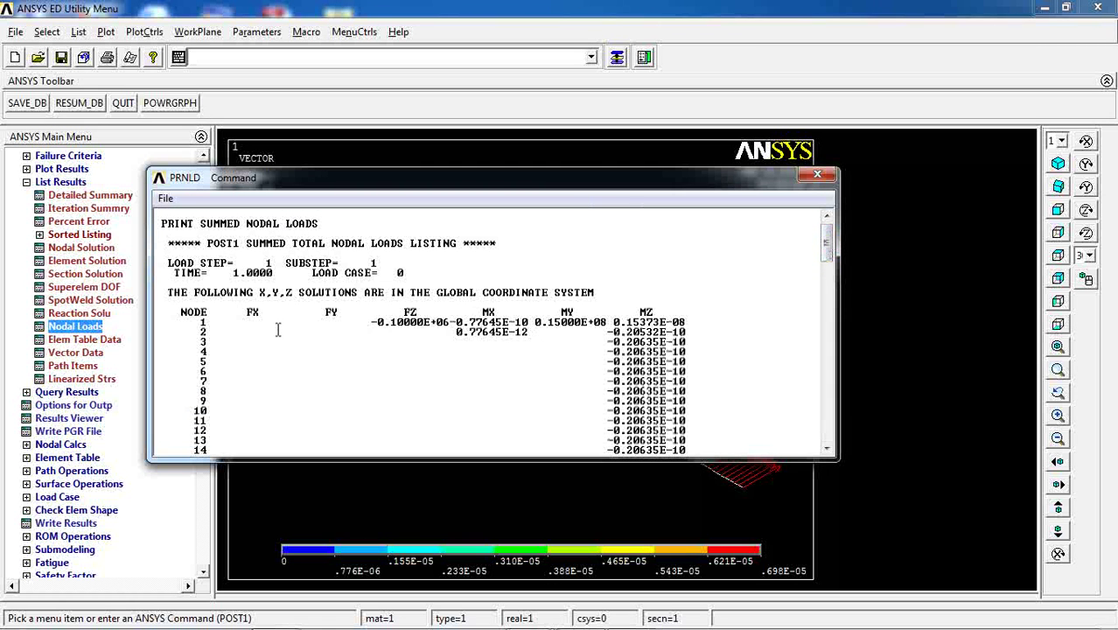
mouse_move(828, 243)
left_mouse_down()
mouse_move(829, 407)
mouse_move(828, 229)
left_mouse_up()
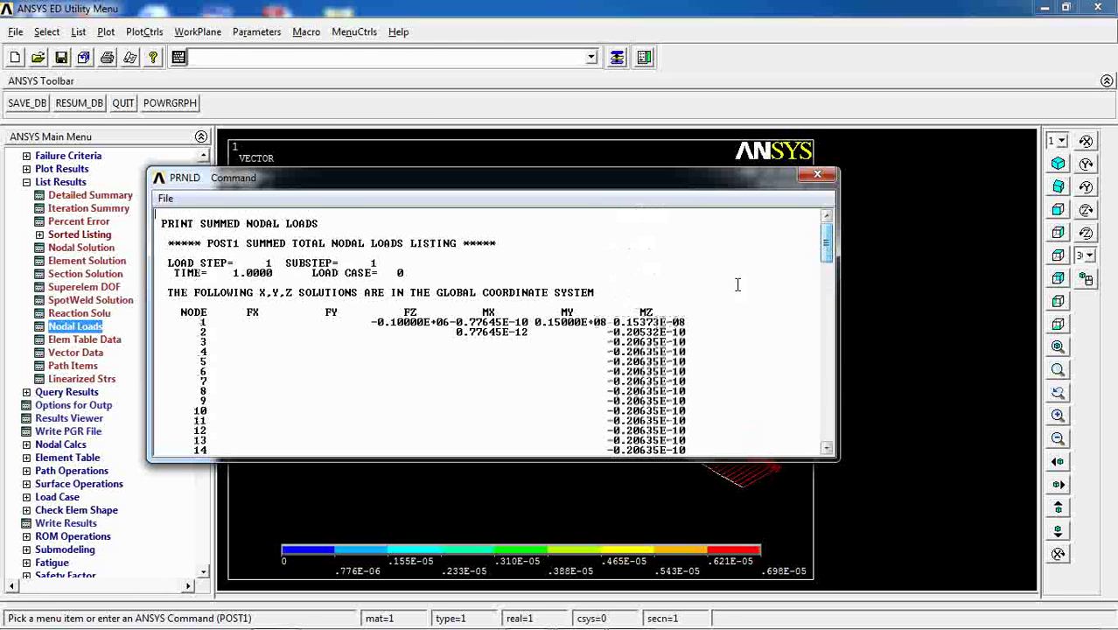
left_click_drag(488, 311, 508, 337)
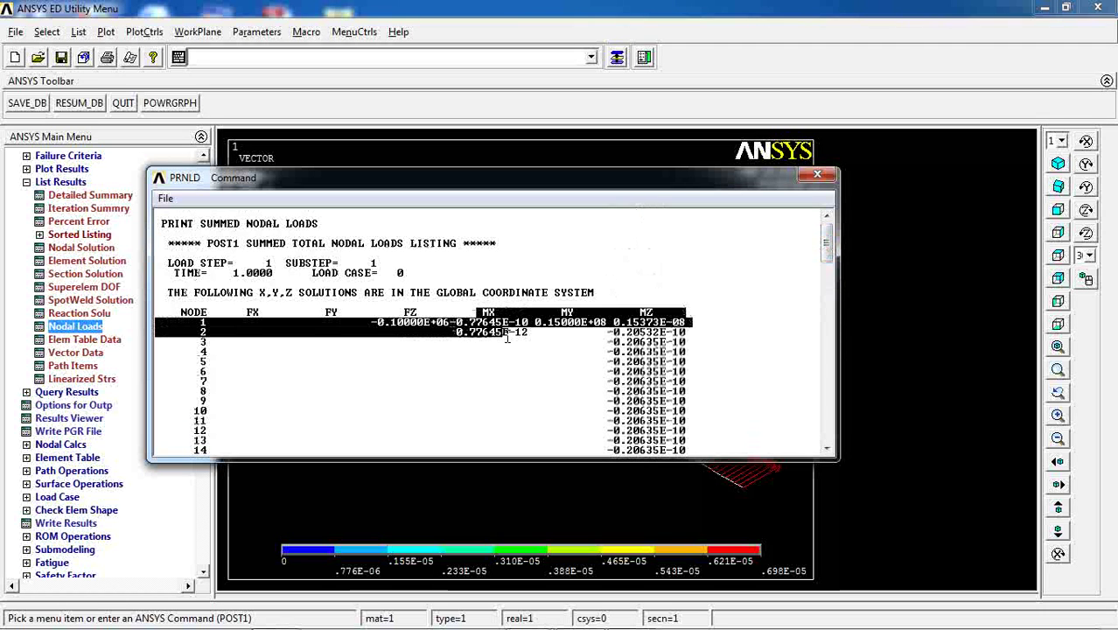
left_click(586, 353)
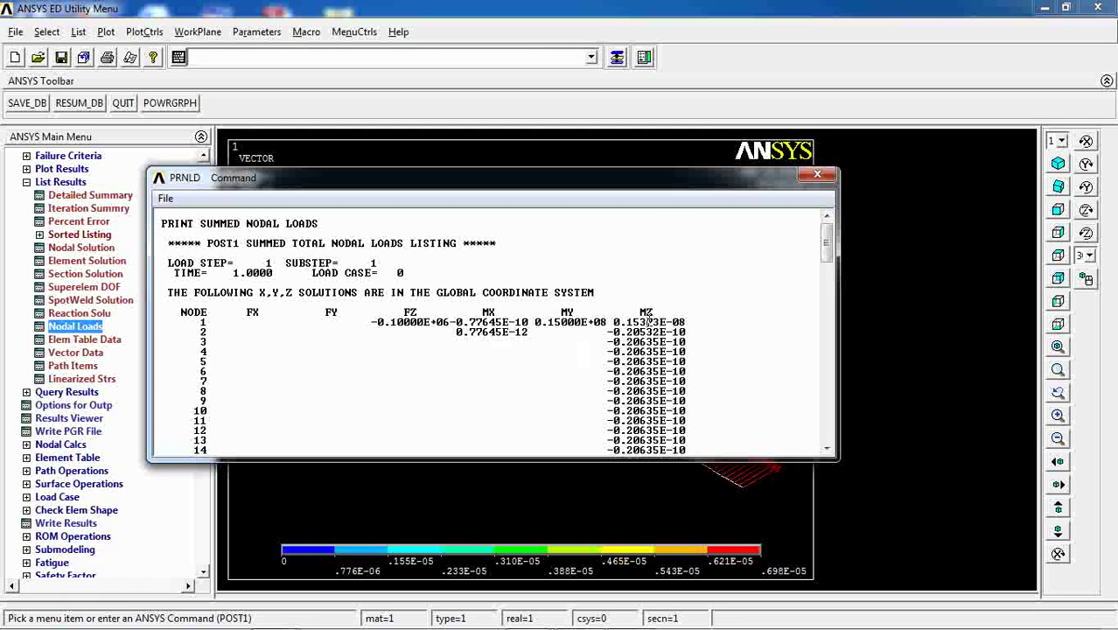
left_click_drag(648, 322, 652, 392)
left_click(424, 324)
left_click_drag(405, 313, 427, 314)
Step: Compare the nodal loads listing with the vector plot, review its total values, and close the listing
left_click_drag(331, 179, 287, 359)
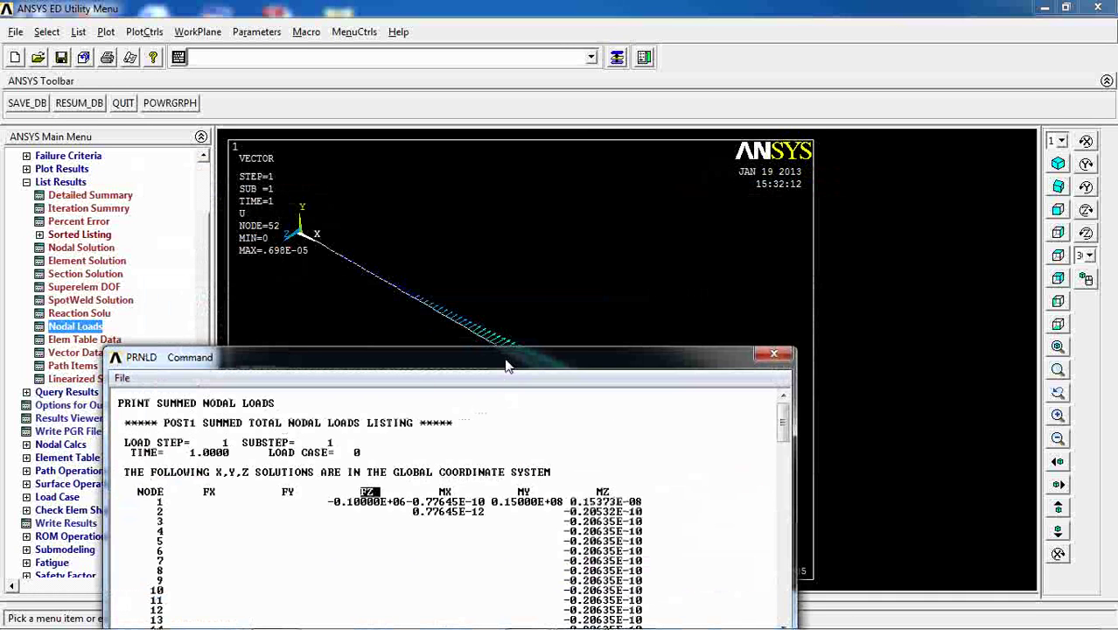
left_click_drag(507, 359, 498, 164)
left_click_drag(774, 230, 774, 404)
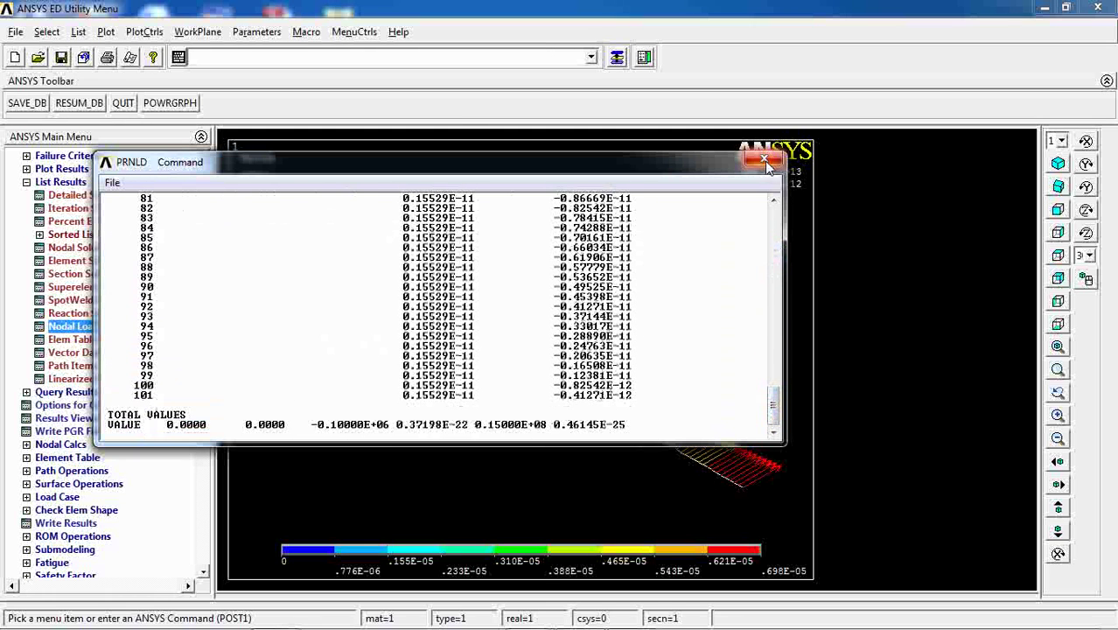
left_click_drag(774, 402, 773, 215)
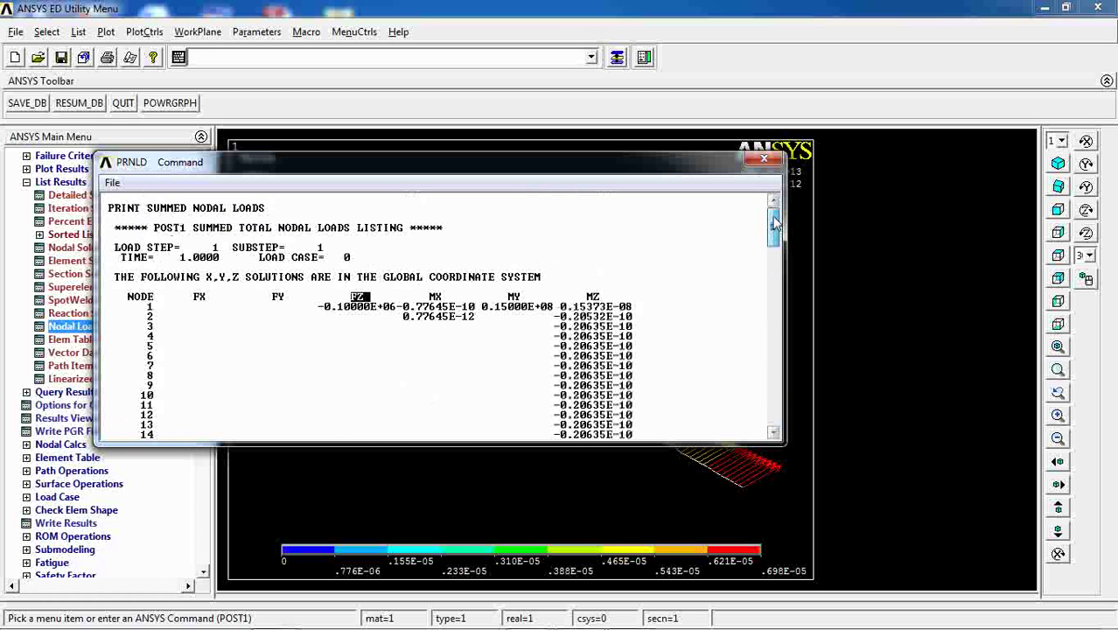
left_click(764, 161)
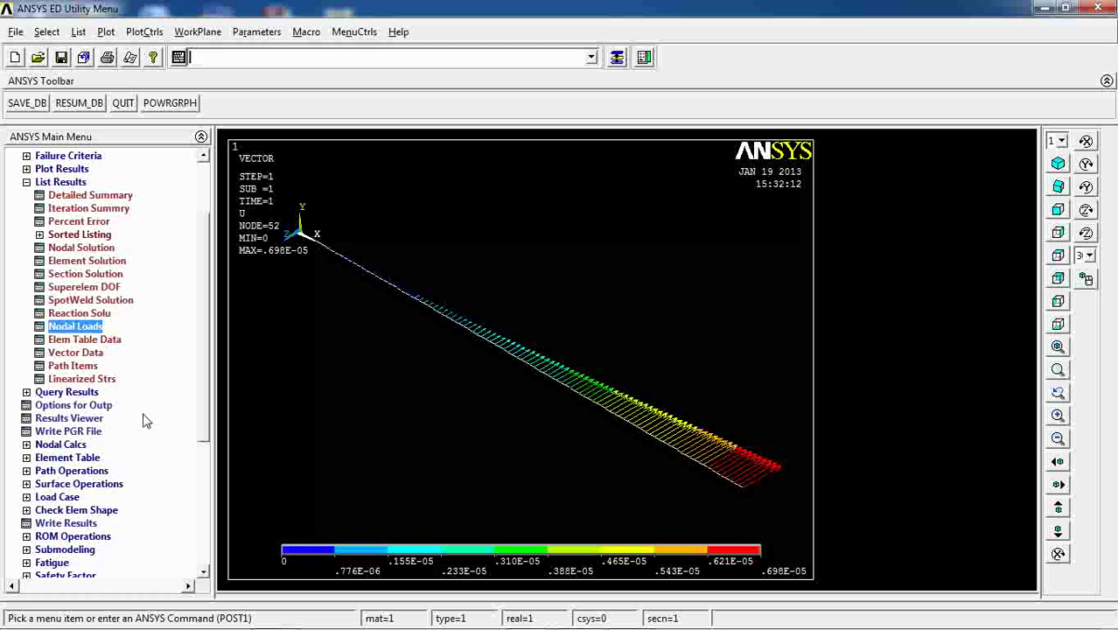
Step: List the nodal solution for the Z-Component of displacement, review the values per node, and close the listing
left_click(81, 247)
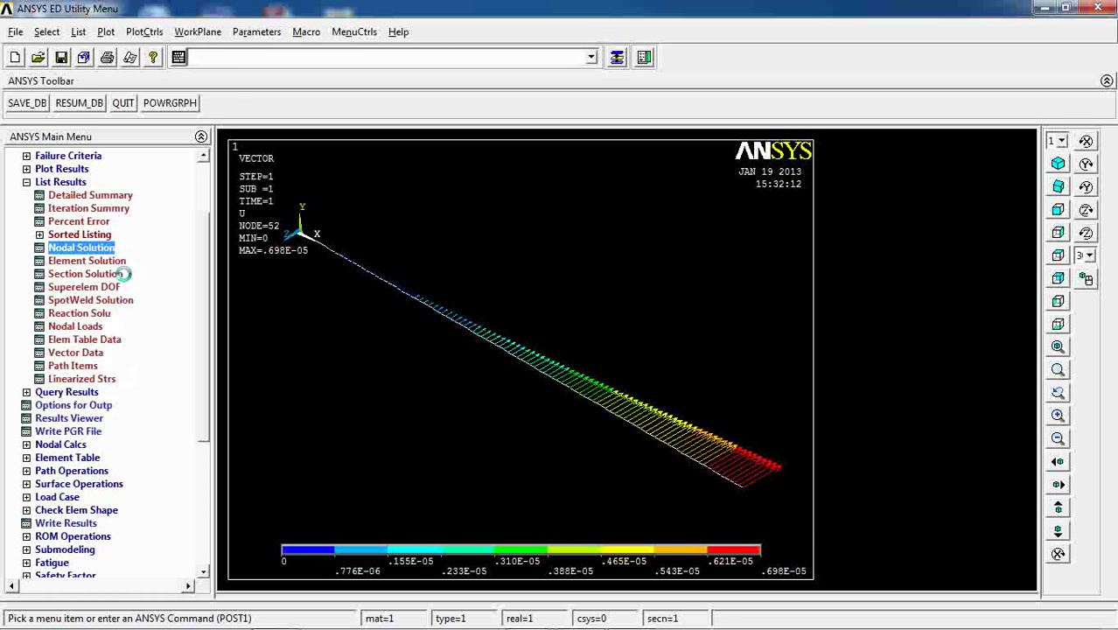
left_click(466, 248)
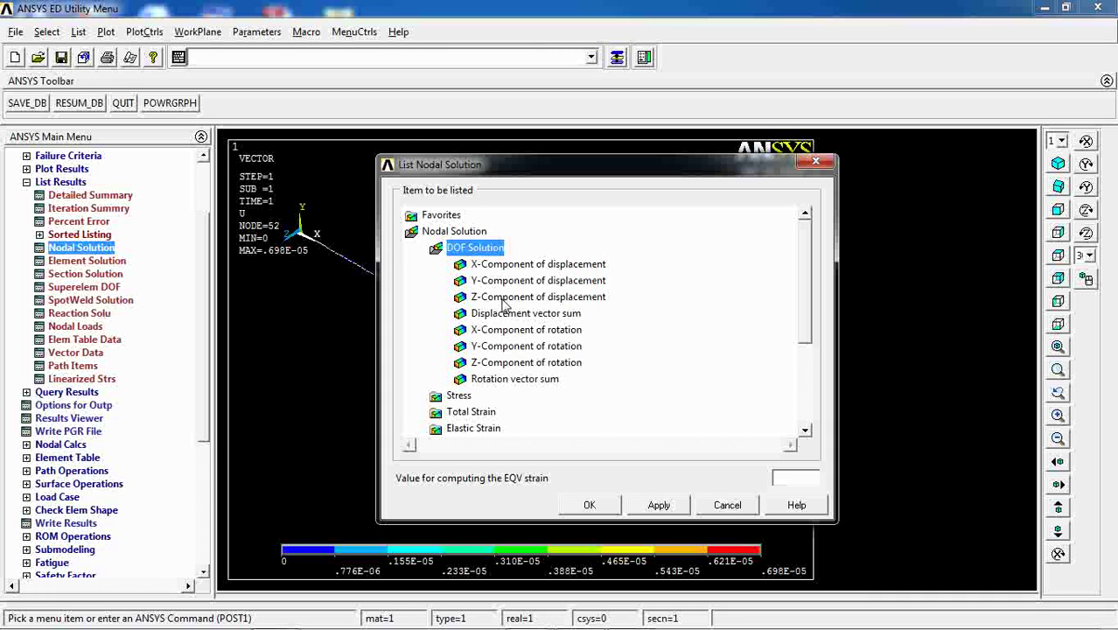
left_click(529, 299)
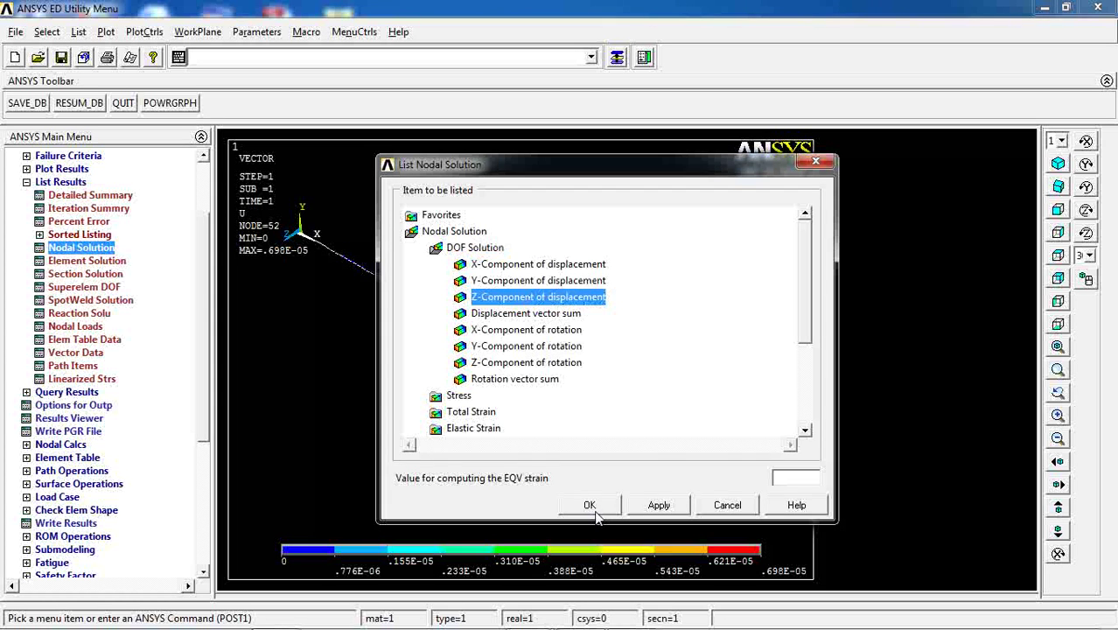
left_click(590, 504)
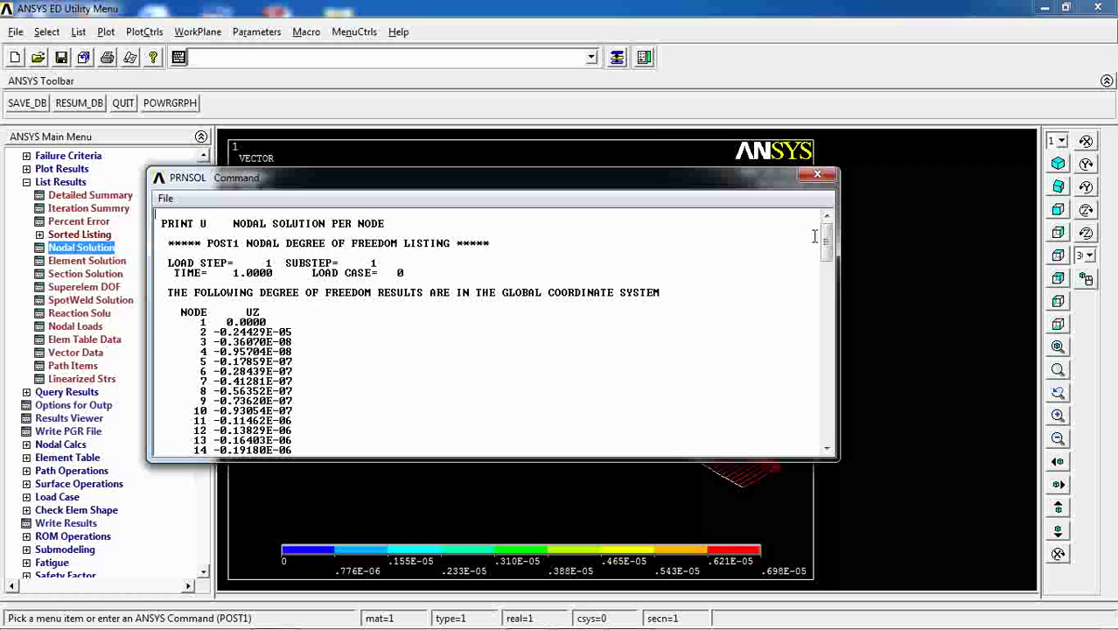
mouse_move(828, 235)
left_mouse_down()
mouse_move(824, 433)
mouse_move(823, 234)
left_mouse_up()
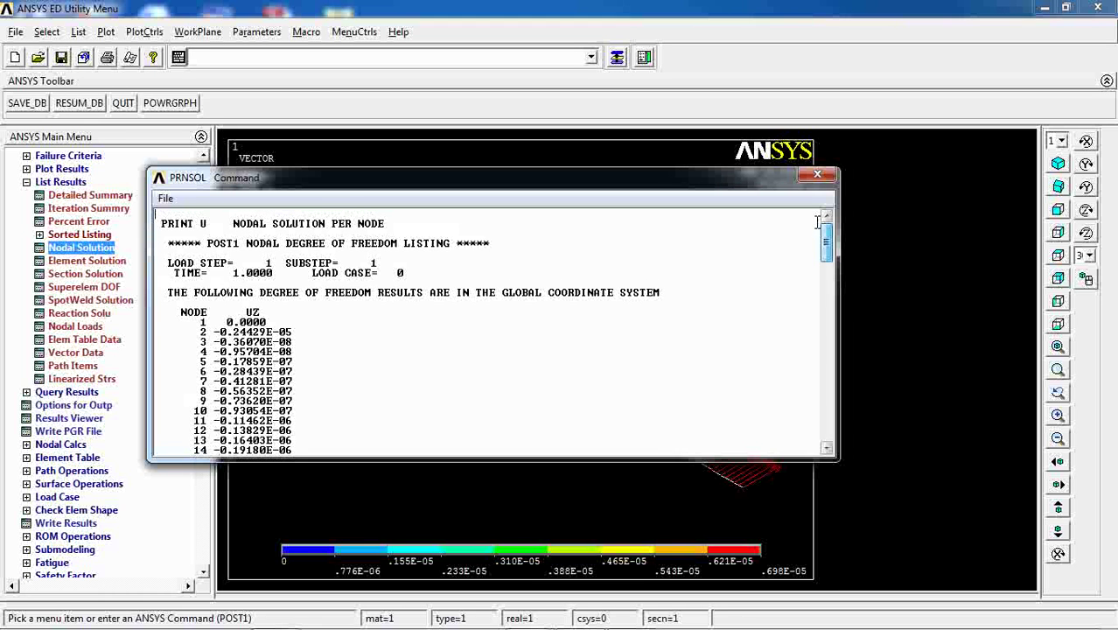
left_click(816, 177)
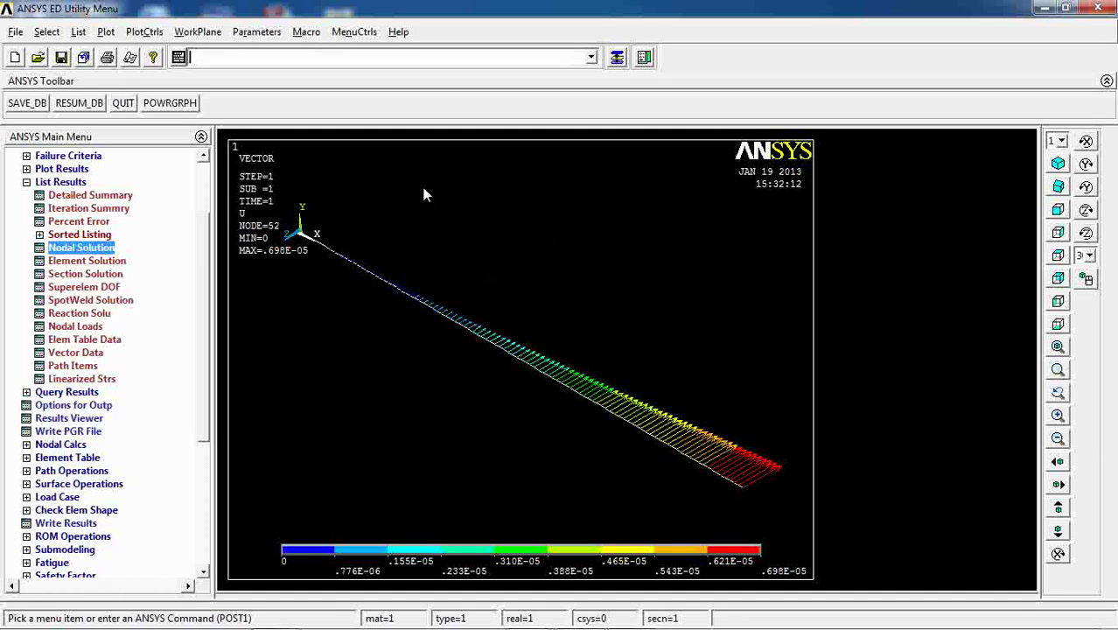
Step: Turn on the display of element shapes based on real constant descriptions in the Size and Shape settings
left_click(145, 32)
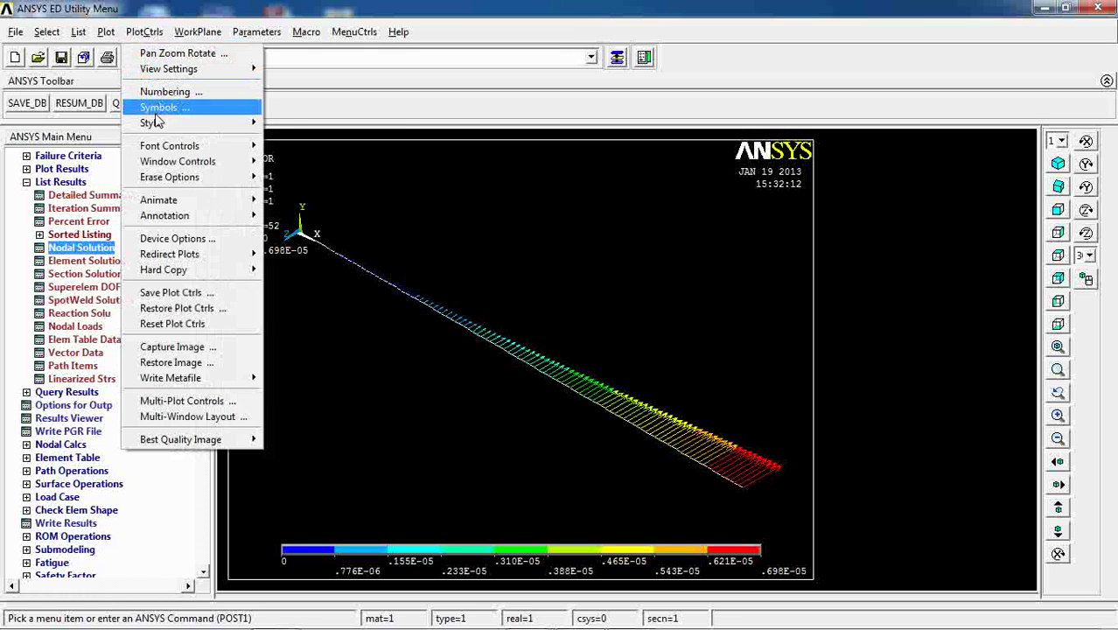
mouse_move(158, 123)
left_click(309, 140)
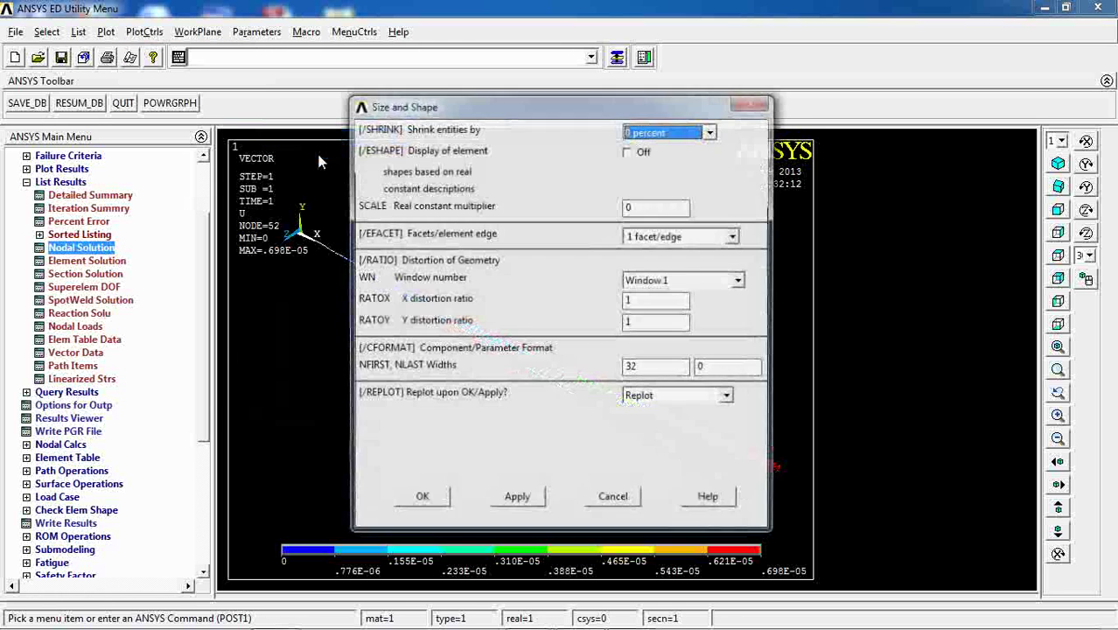
left_click(628, 151)
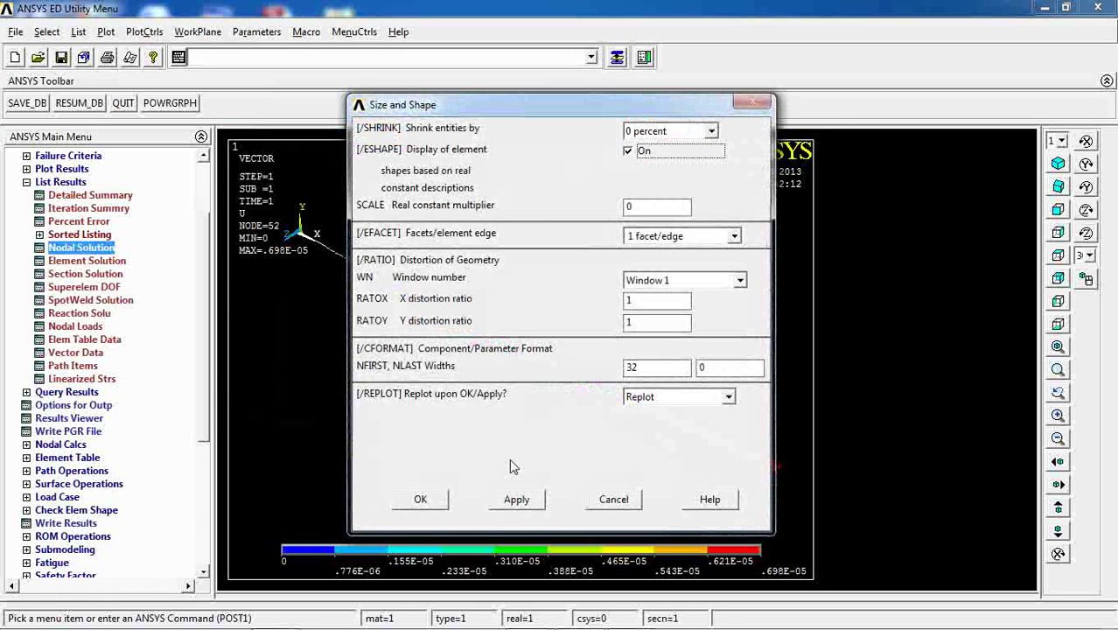
left_click(420, 499)
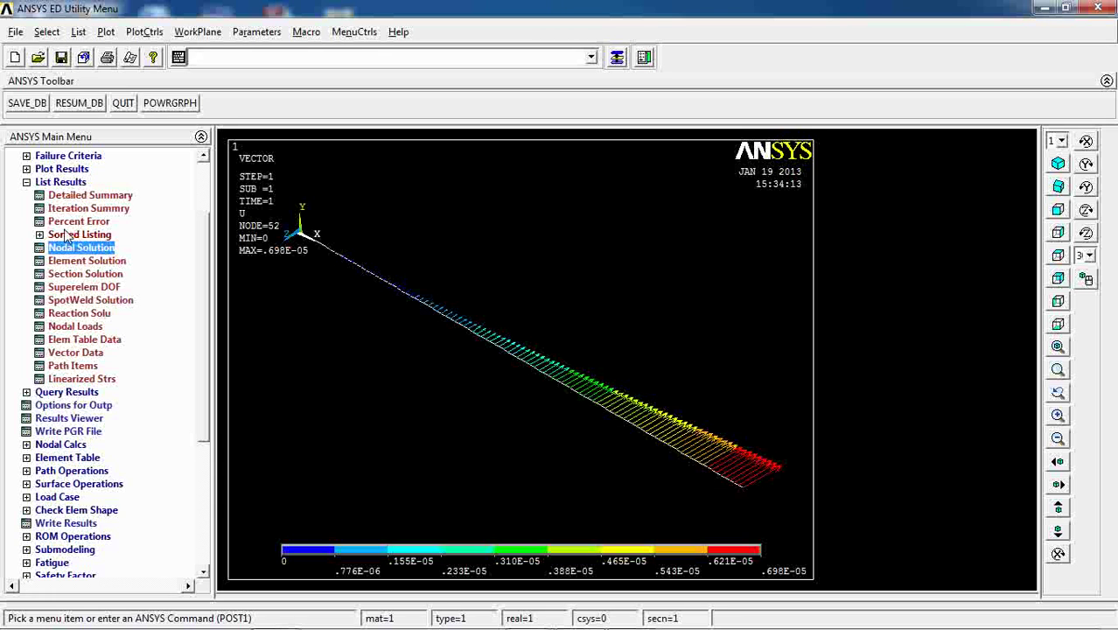
Step: Plot the nodal solution contour for the Z-Component of displacement on the deformed shape only, with the solid beam section displayed
left_click(61, 169)
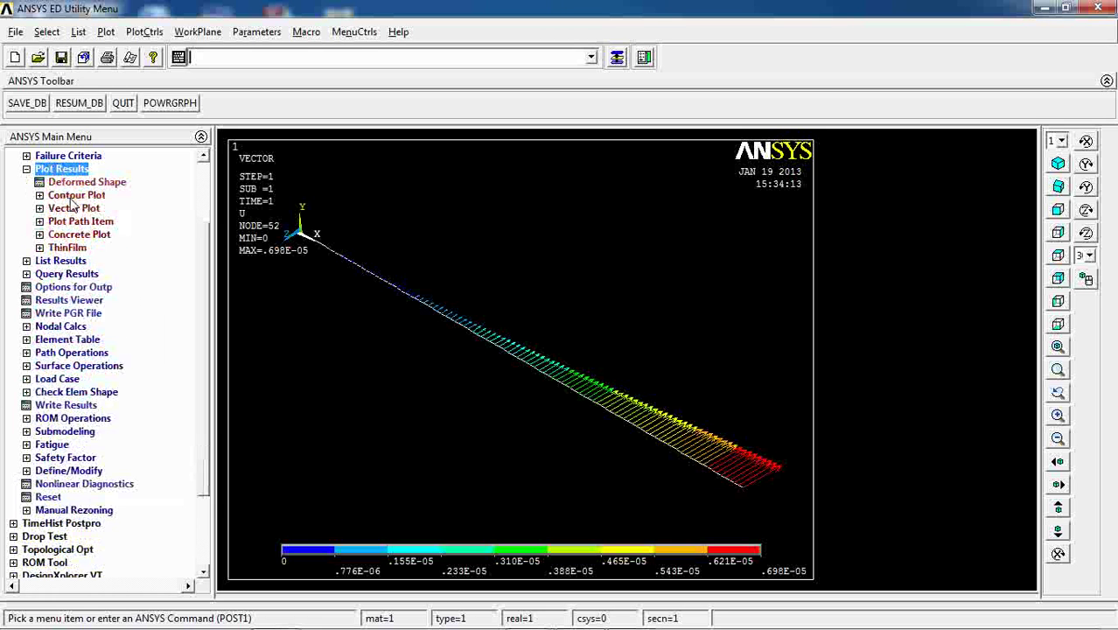
left_click(76, 195)
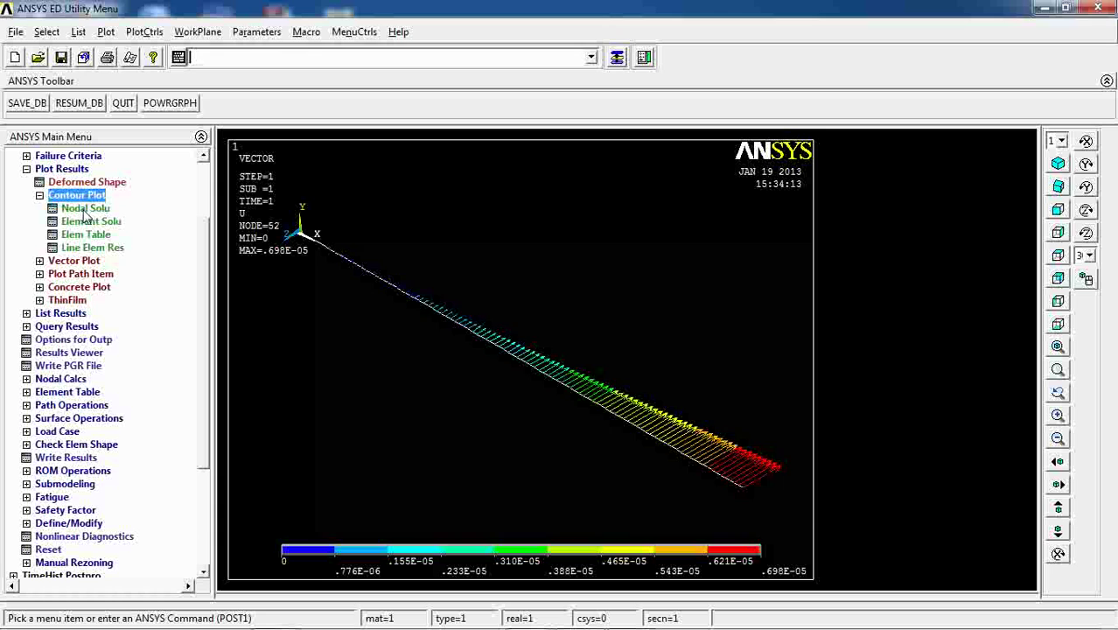
left_click(84, 208)
left_click(483, 216)
left_click(472, 150)
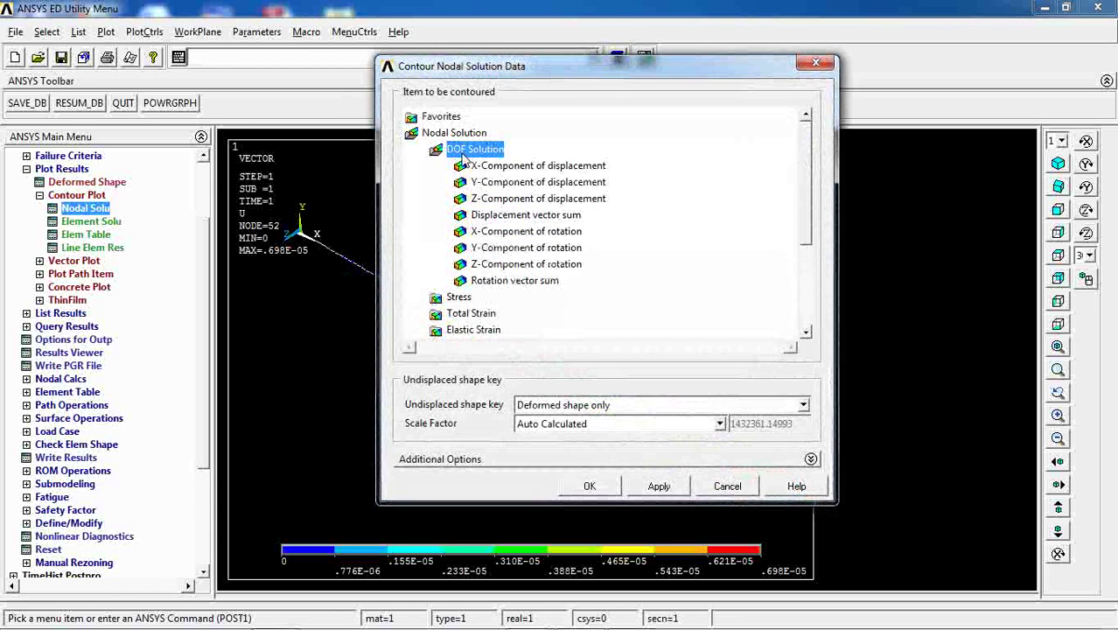
left_click(488, 200)
left_click(591, 486)
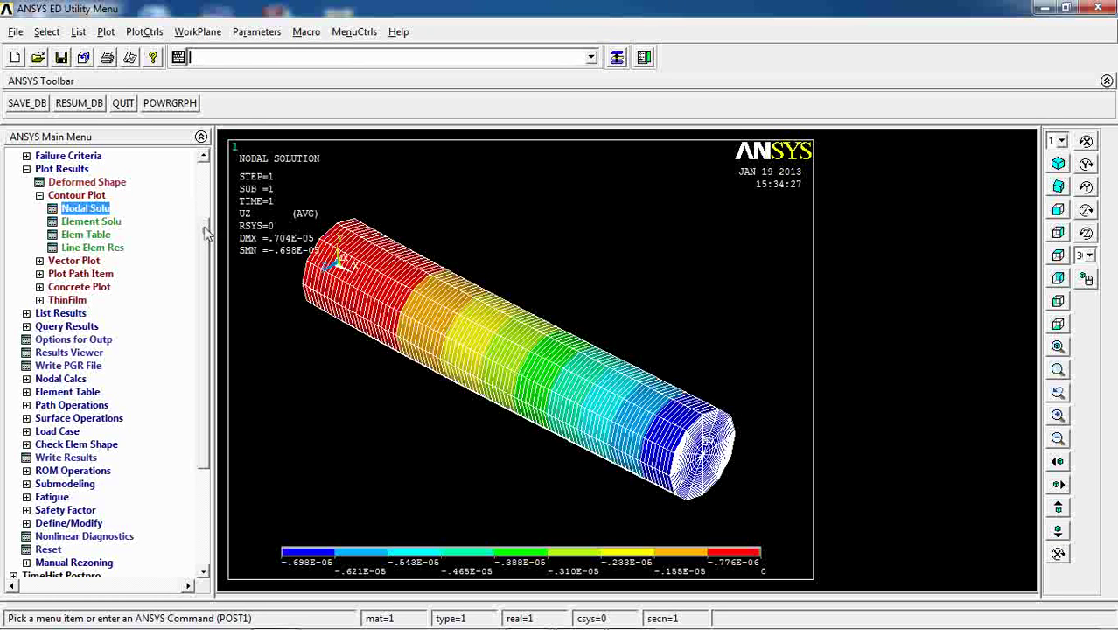
left_click_drag(205, 232, 208, 167)
left_click(30, 171)
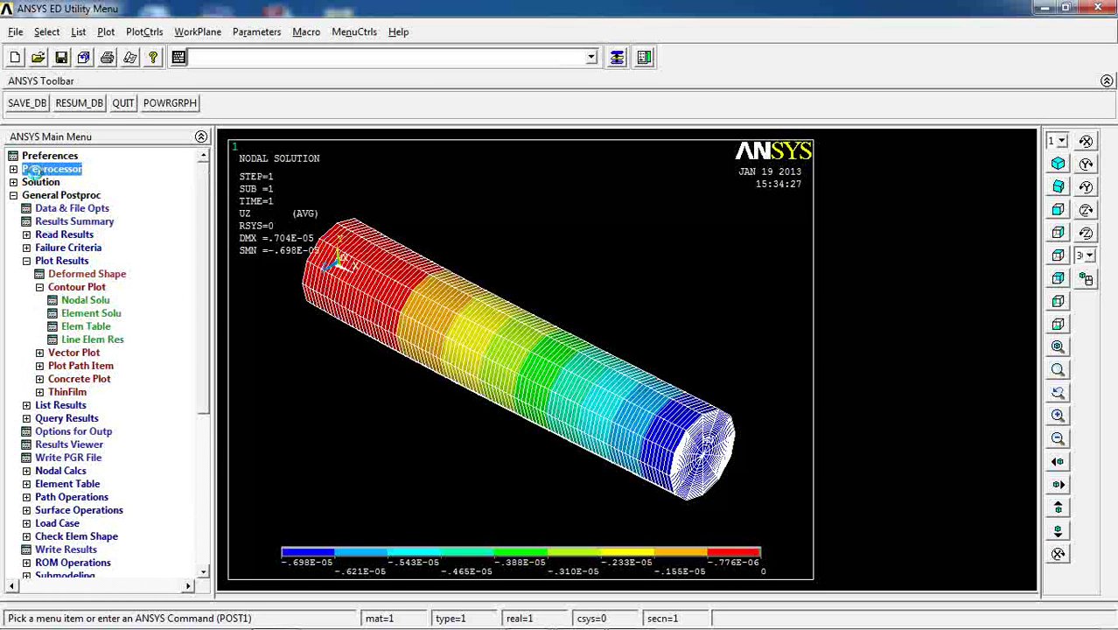
left_click(54, 221)
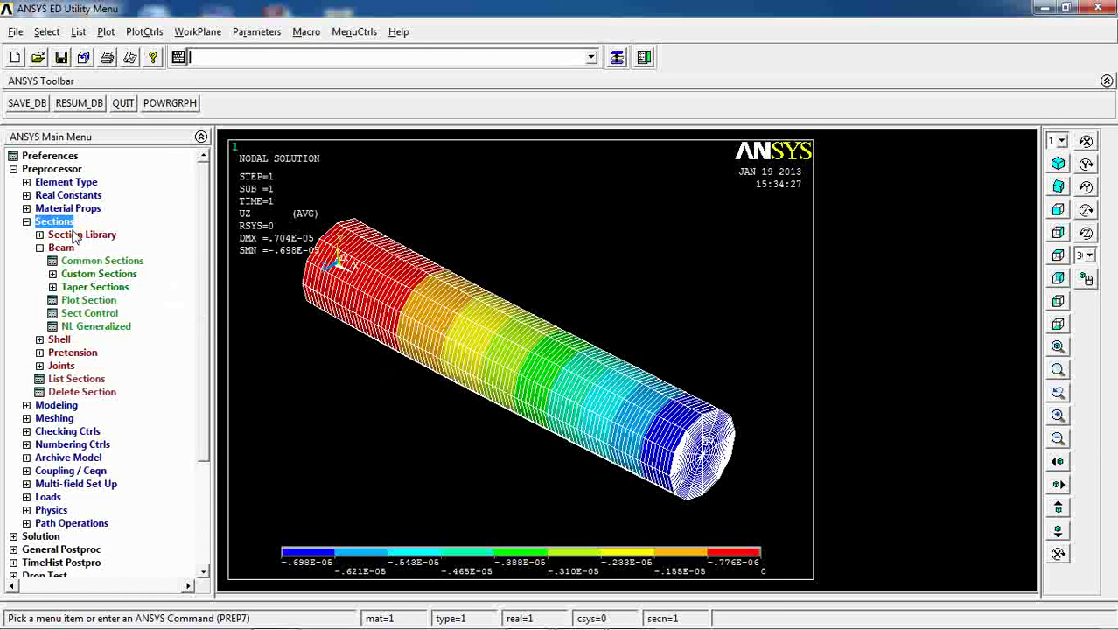
left_click_drag(207, 262, 194, 365)
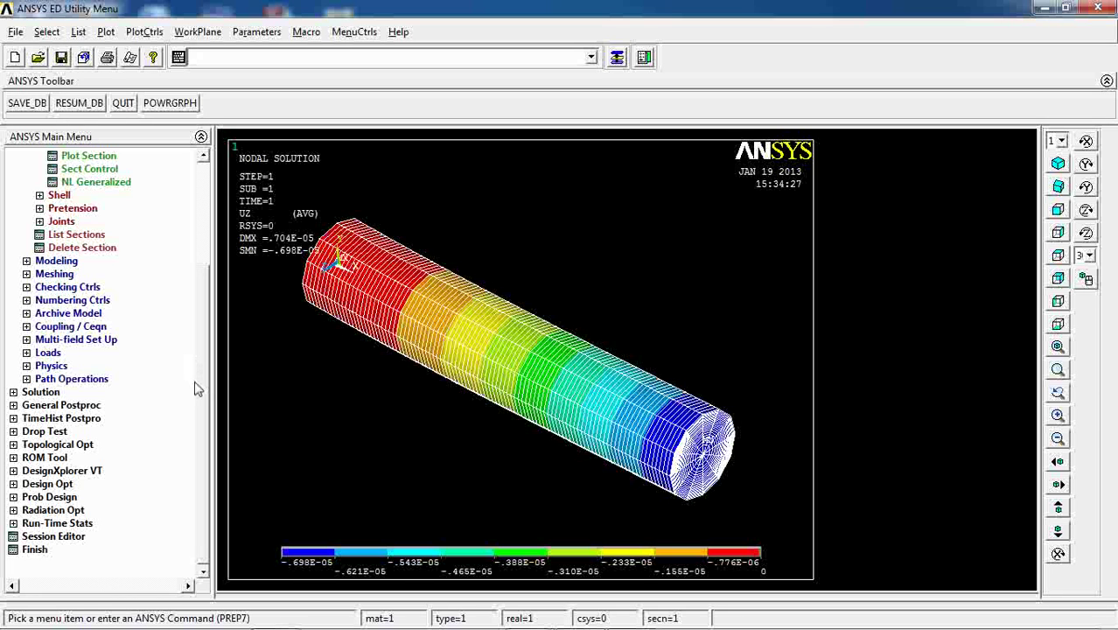